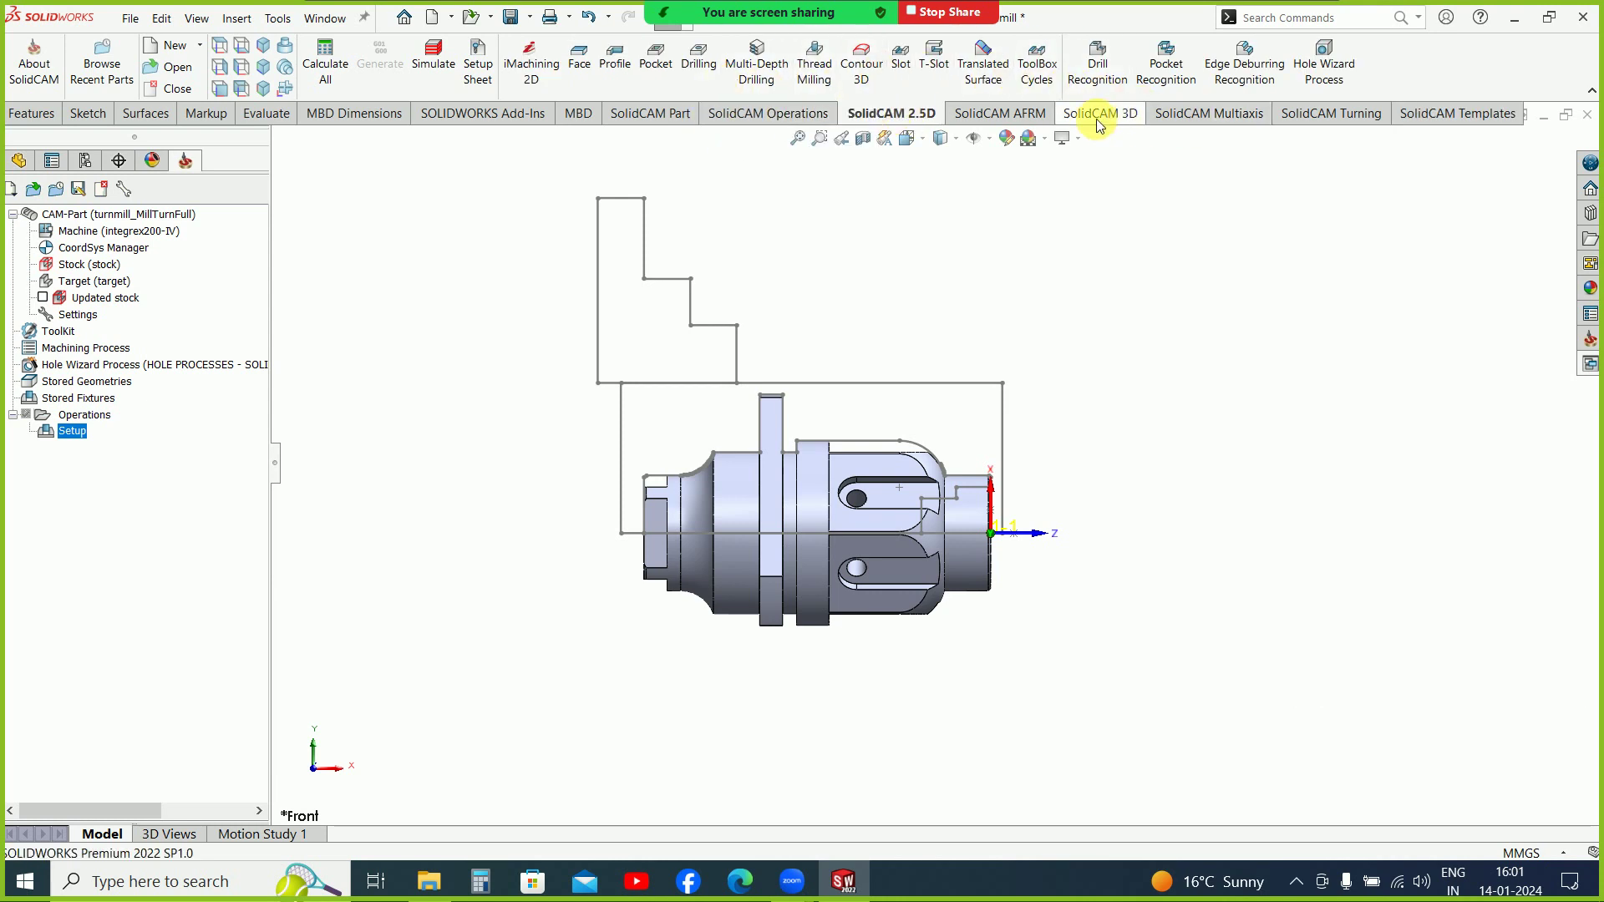
{"action": "left_click", "coordinate": [1310, 123]}
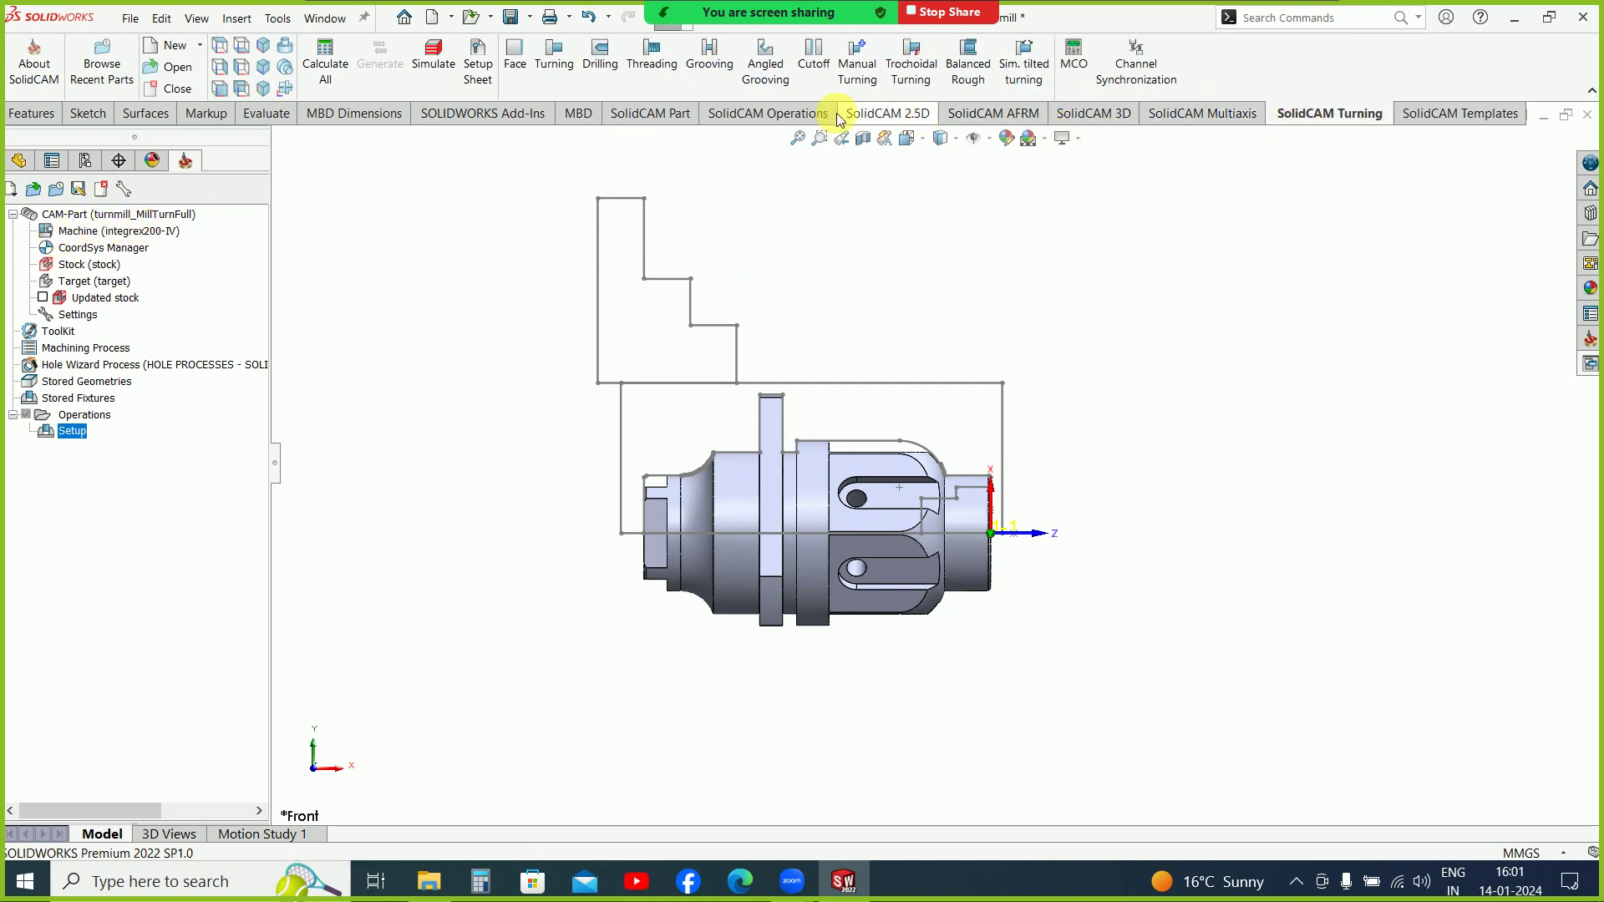
{"action": "left_click", "coordinate": [776, 121]}
{"action": "left_click", "coordinate": [884, 113]}
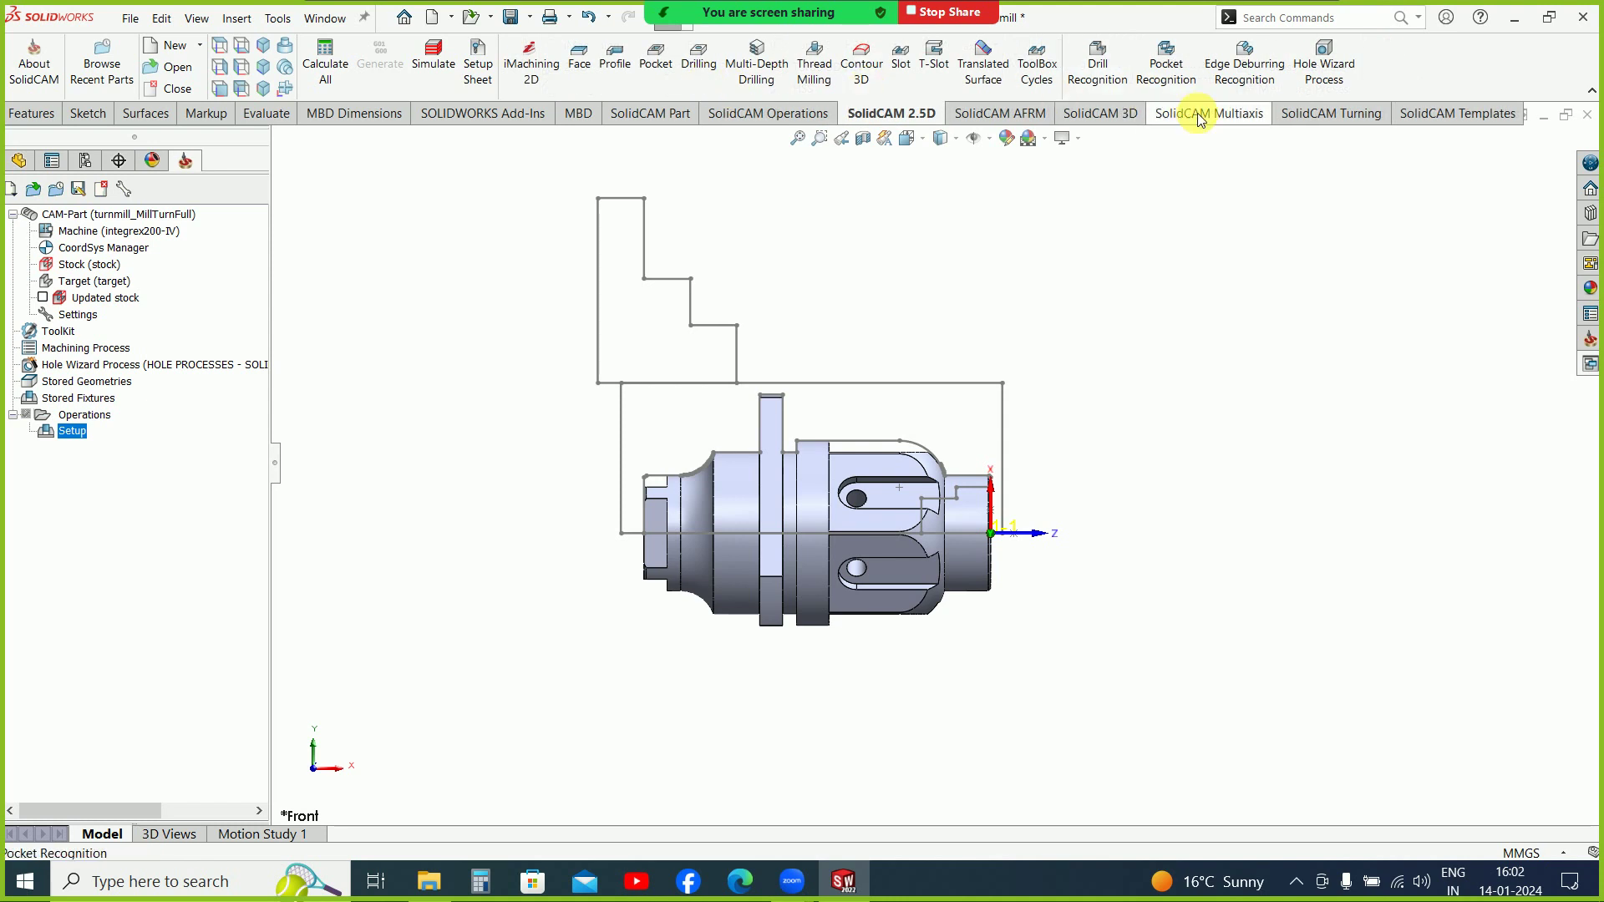
{"action": "left_click", "coordinate": [1293, 112]}
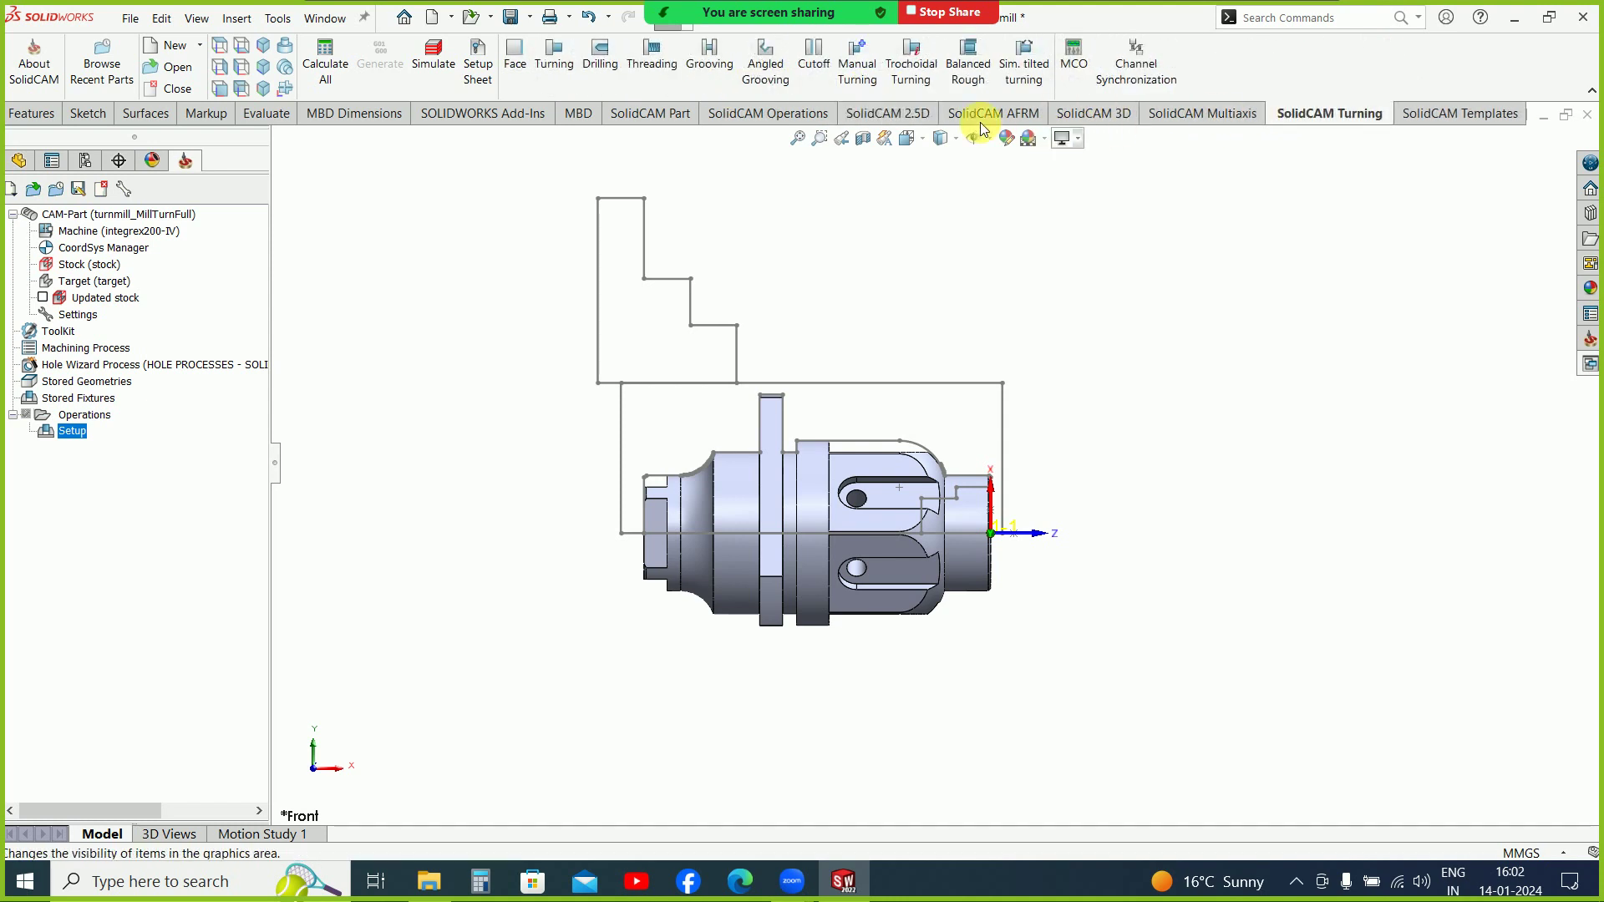
{"action": "left_click", "coordinate": [1101, 114]}
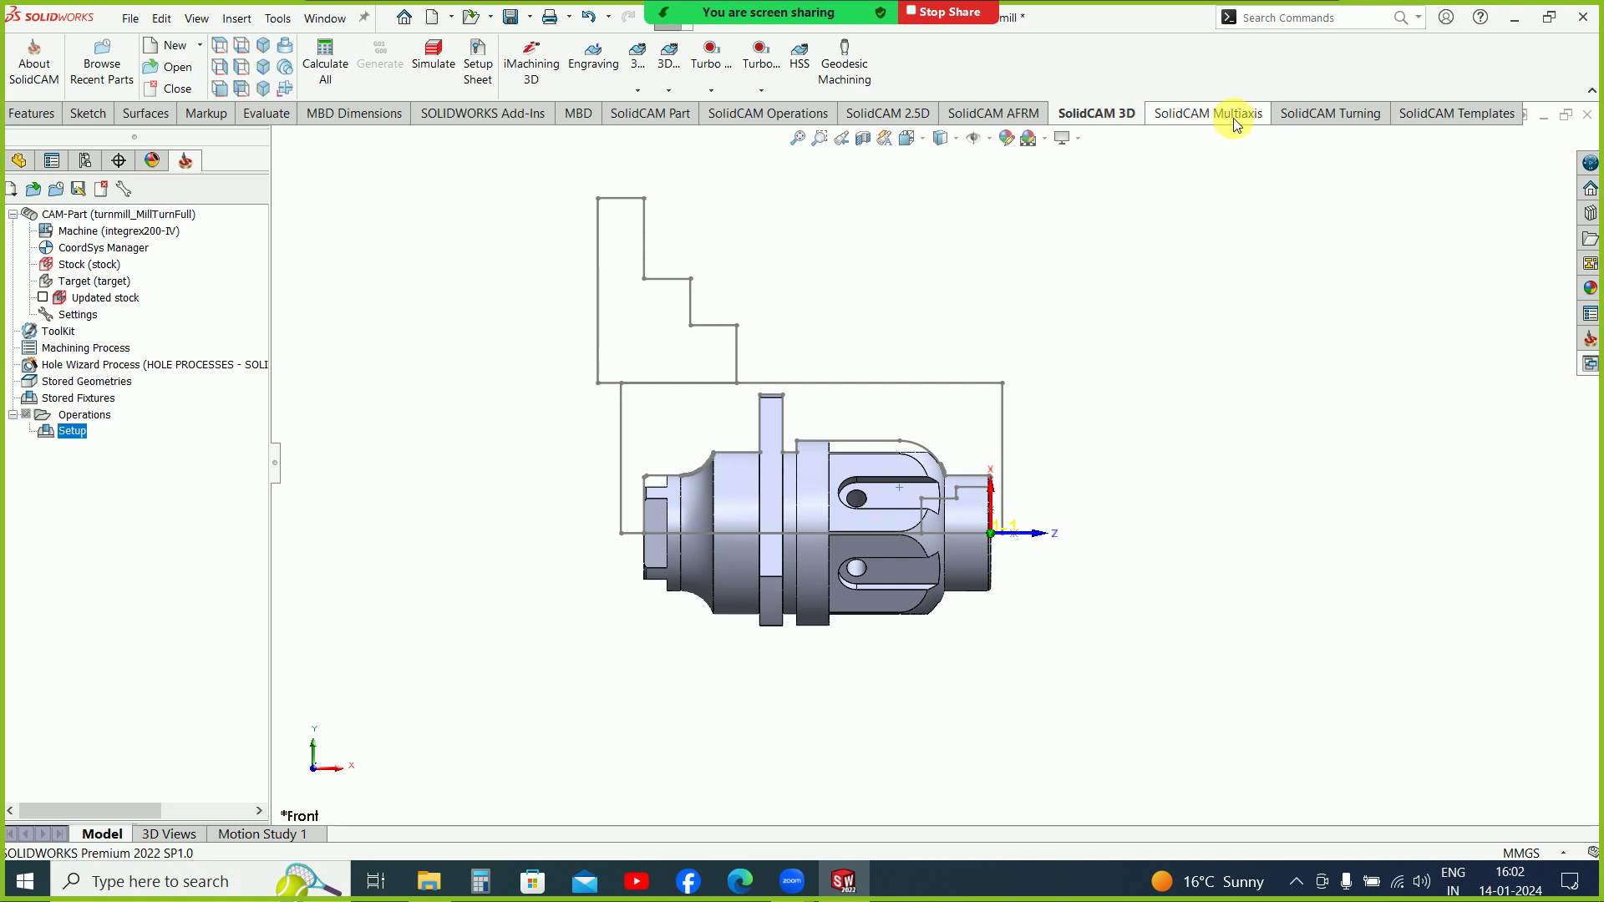
Step: Start a Face Turning operation using the MAC 1 (1- Position) coordinate system
{"action": "left_click", "coordinate": [1307, 113]}
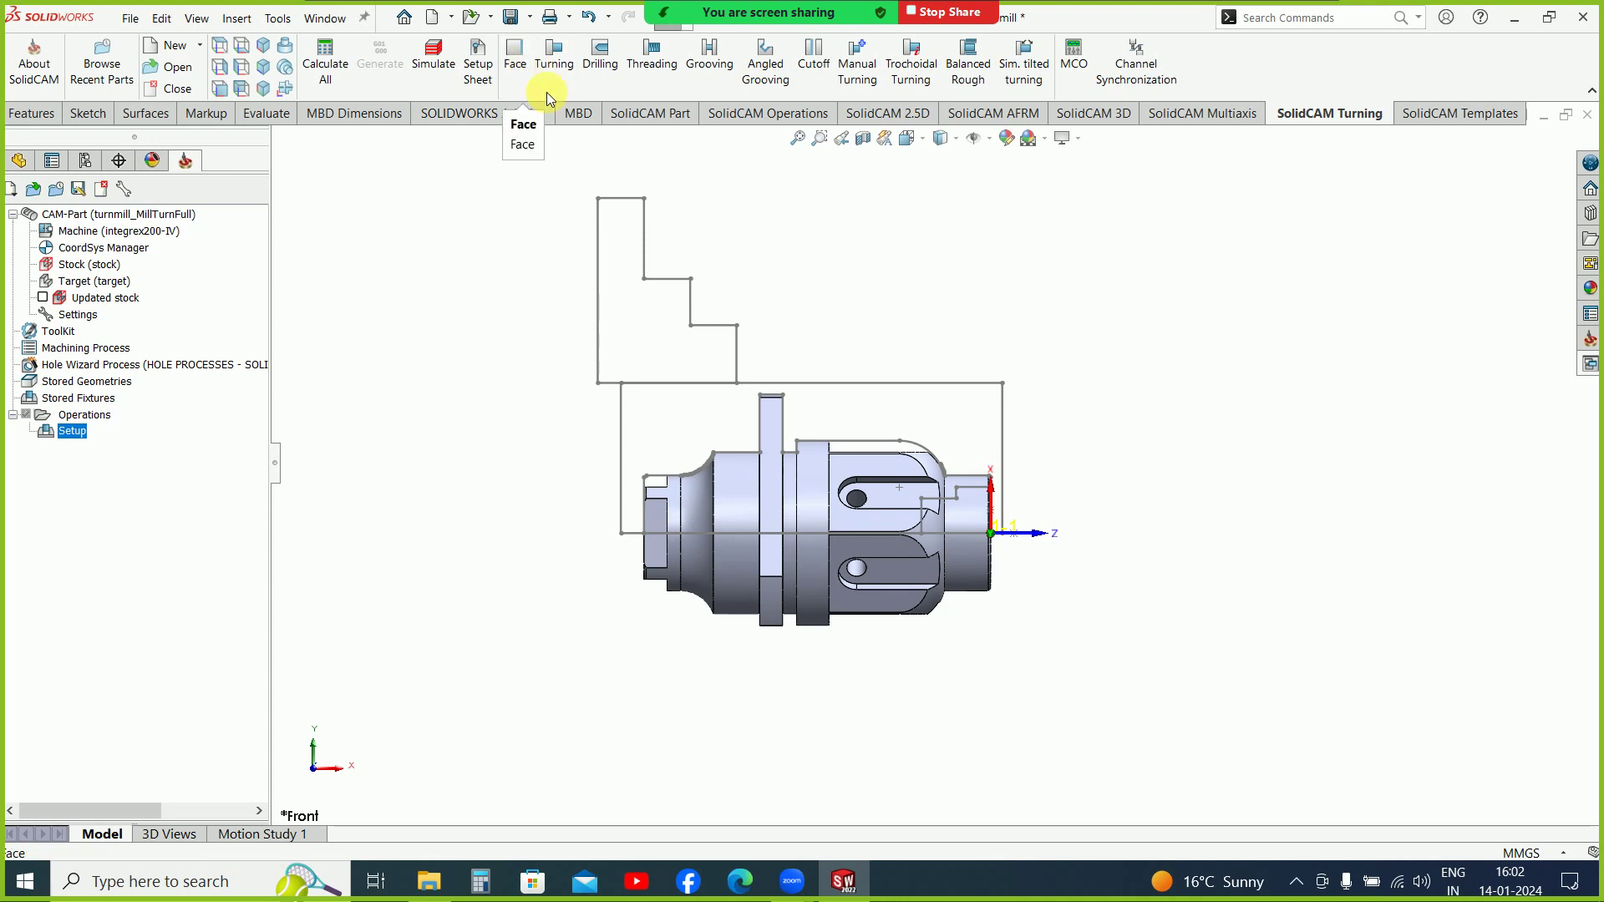
{"action": "left_click", "coordinate": [519, 76]}
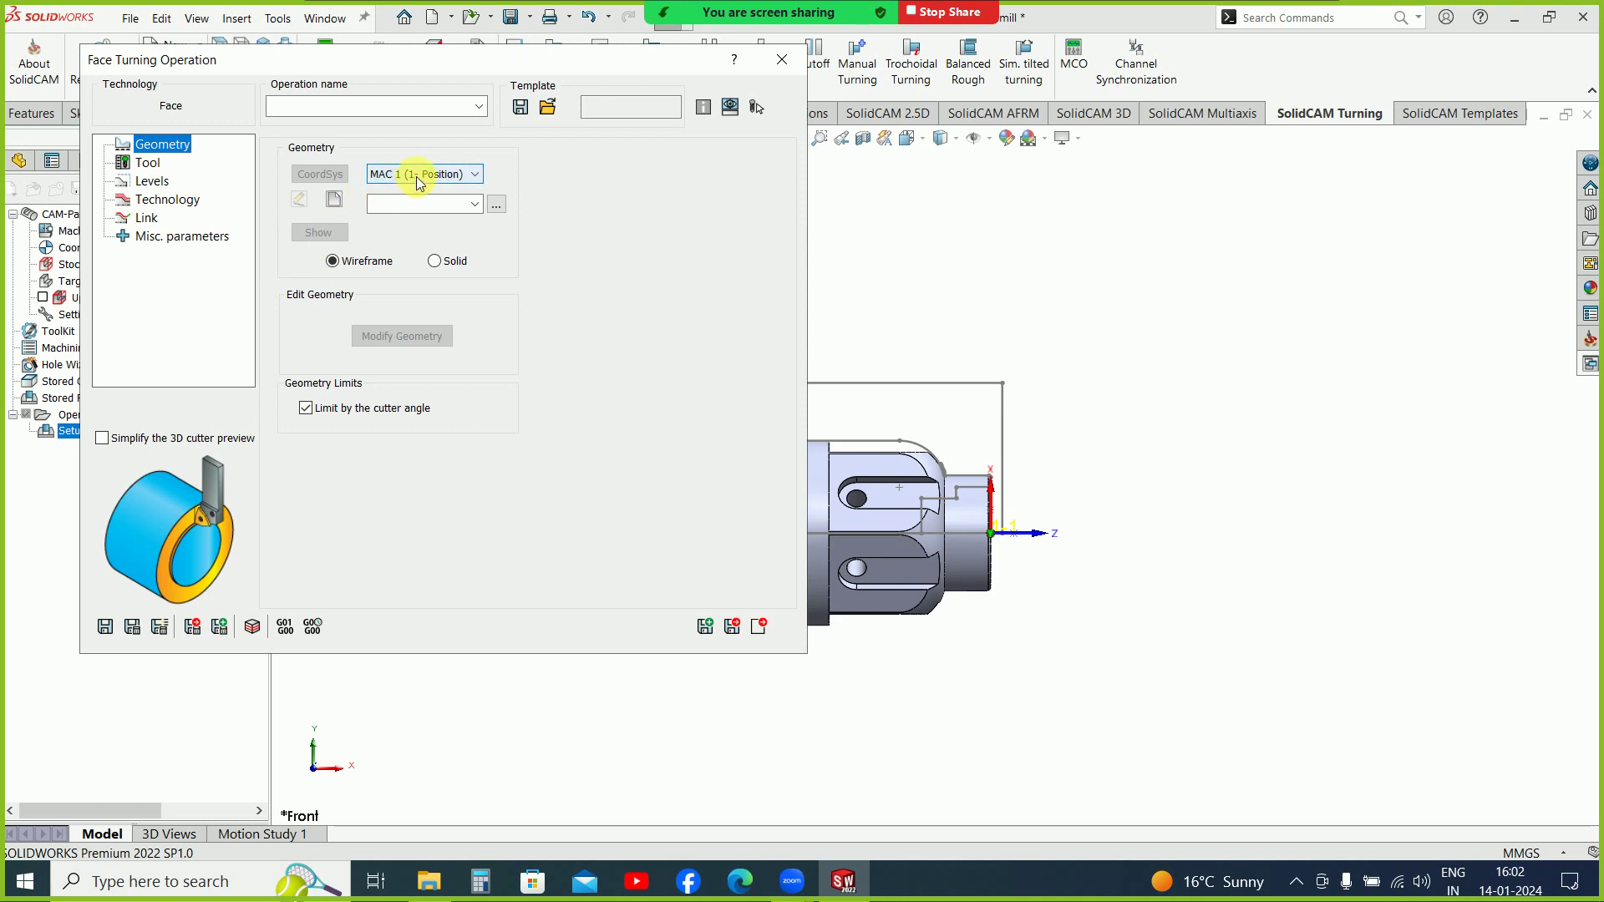
{"action": "left_click", "coordinate": [474, 176]}
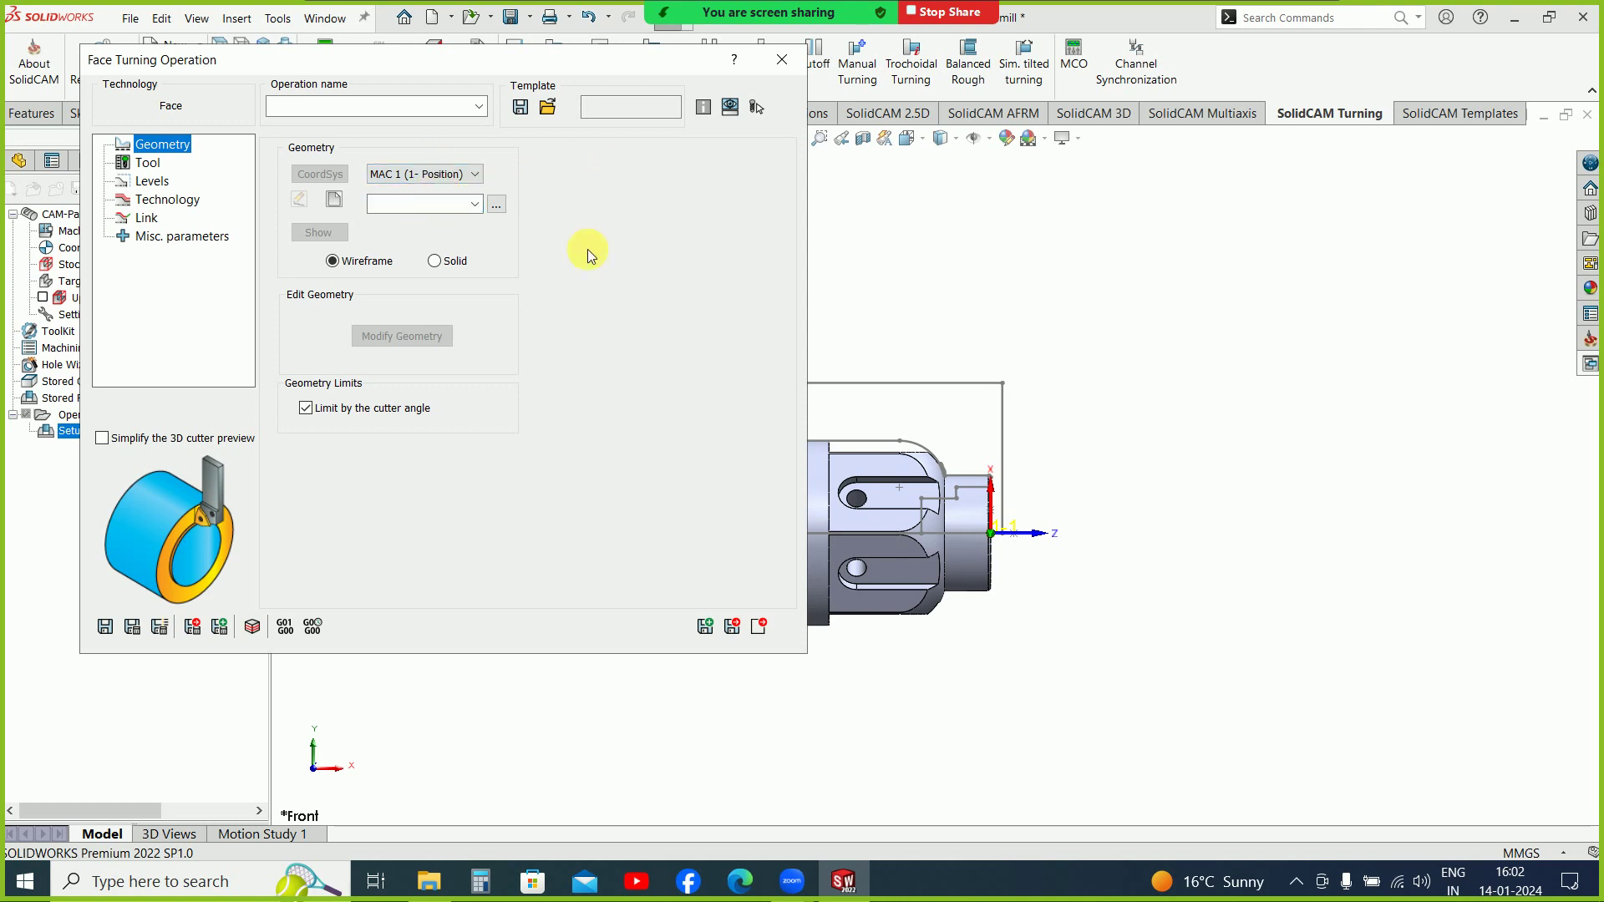
Step: Begin a new wireframe geometry and pick the short vertical sketch line on the part's front end face as its chain curve
{"action": "left_click", "coordinate": [333, 200]}
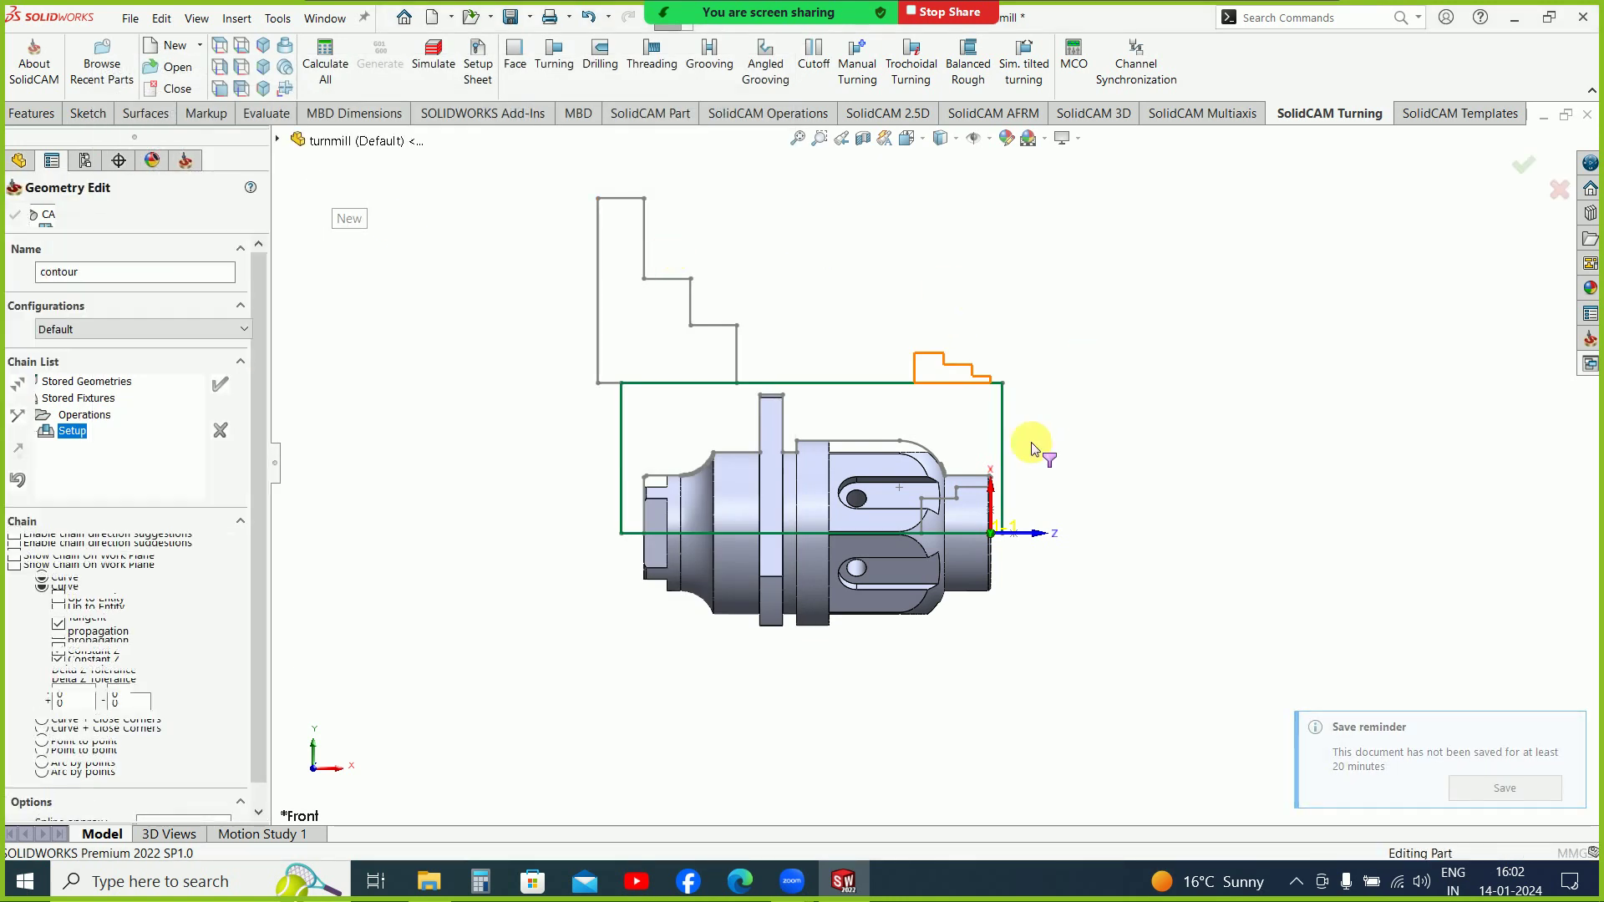
{"action": "scroll", "coordinate": [1015, 502], "scroll_direction": "down", "scroll_amount": 2}
{"action": "scroll", "coordinate": [1031, 443], "scroll_direction": "down", "scroll_amount": 1}
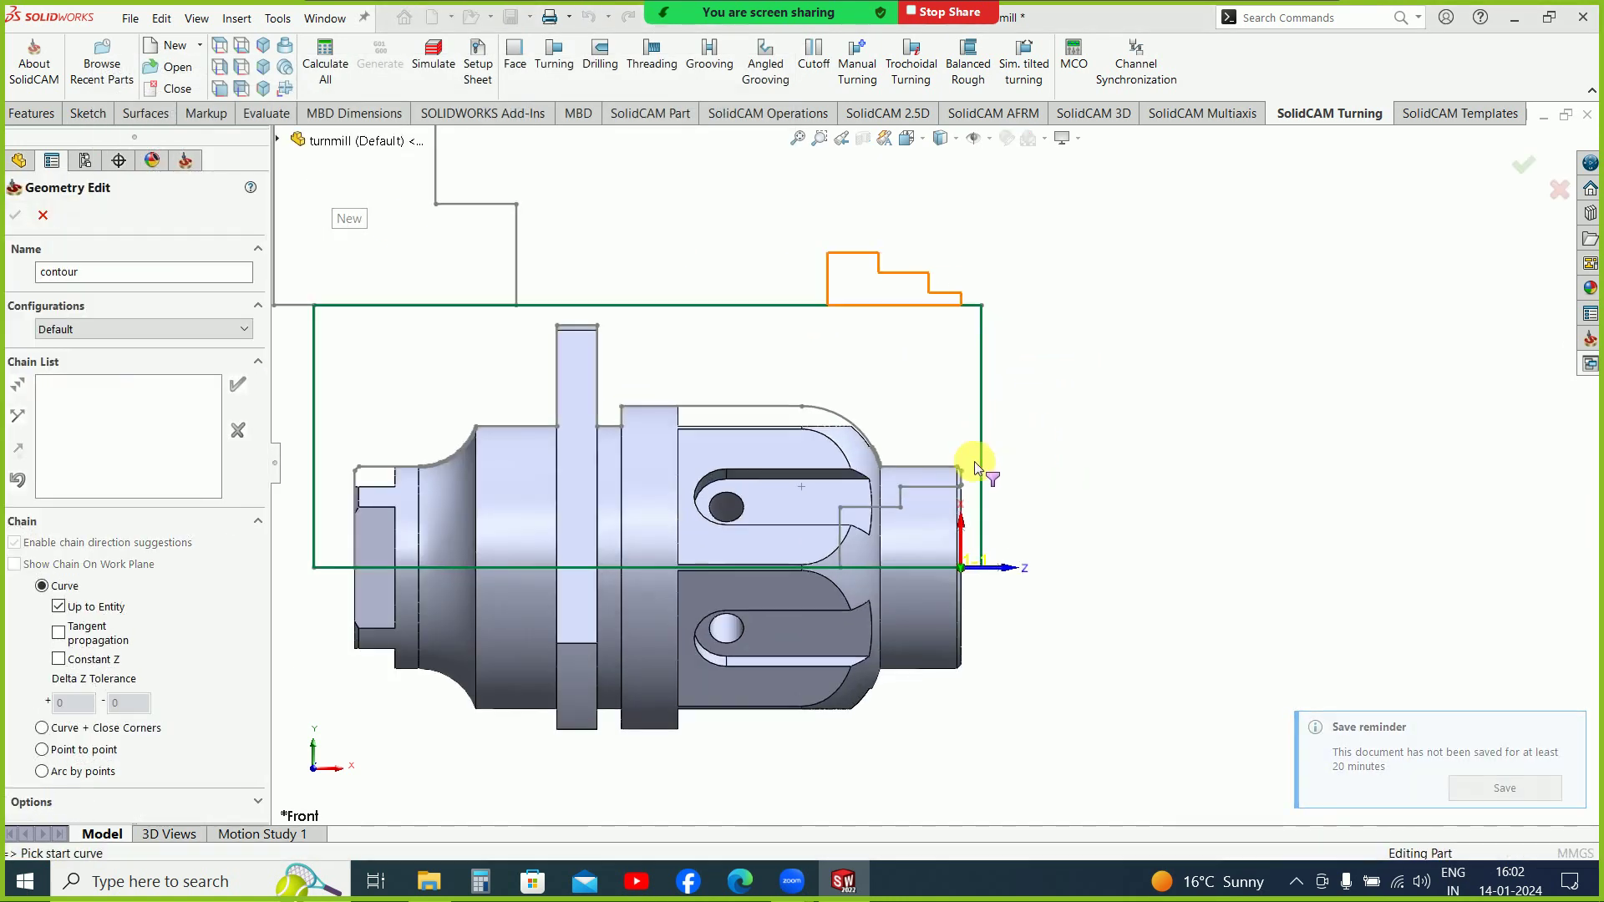
{"action": "middle_click_drag", "start_coordinate": [909, 436], "coordinate": [924, 476]}
{"action": "scroll", "coordinate": [916, 468], "scroll_direction": "down", "scroll_amount": 4}
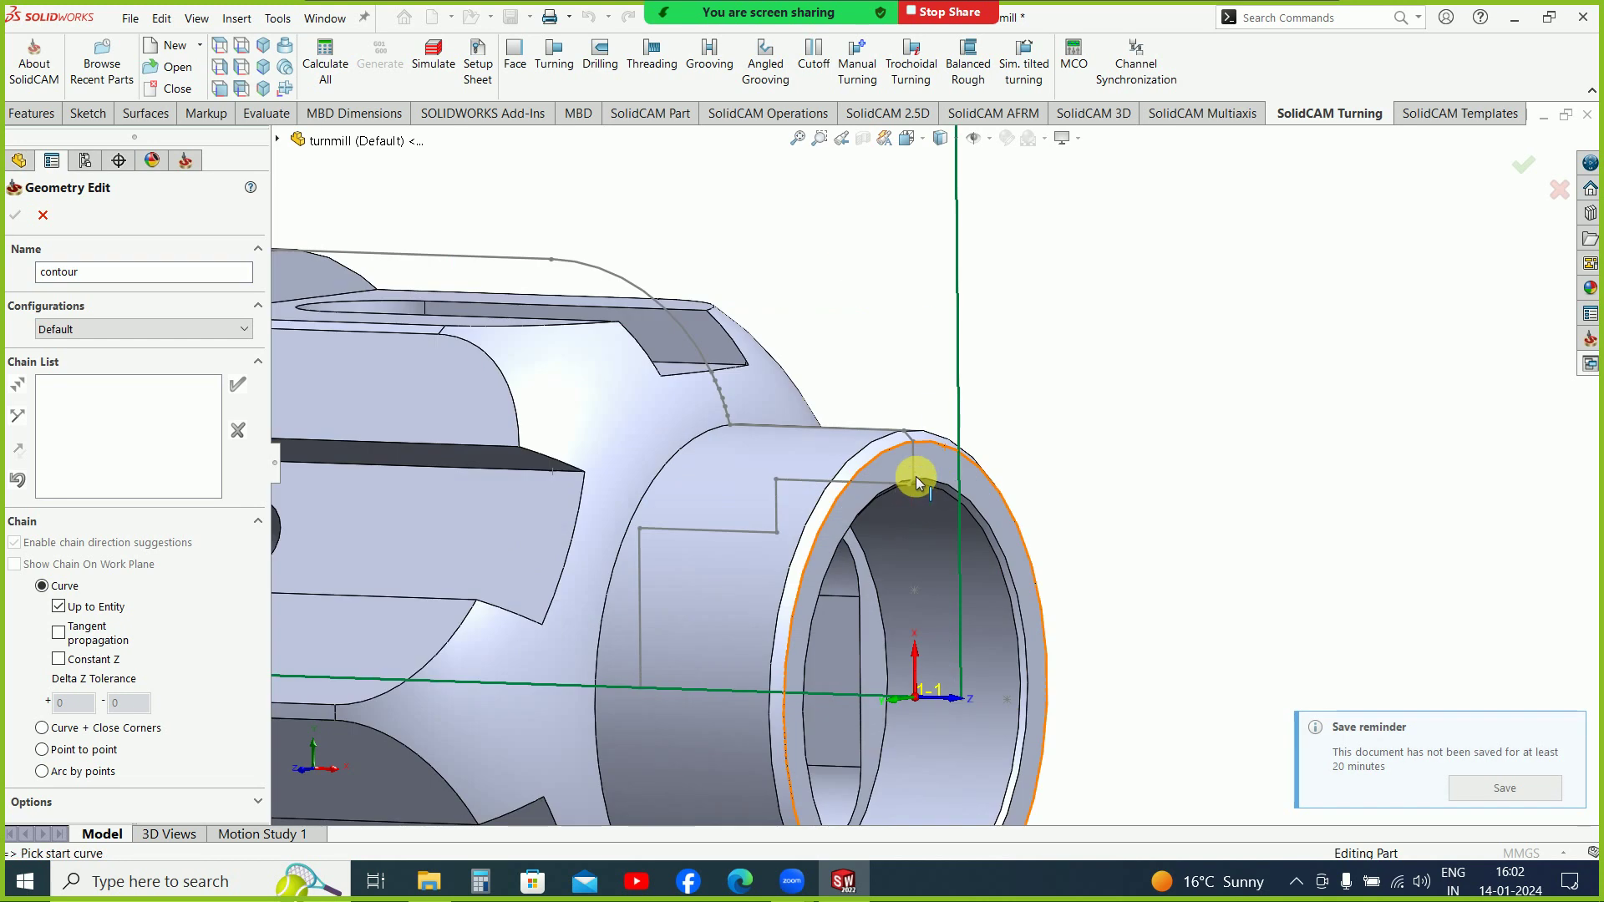
{"action": "scroll", "coordinate": [912, 409], "scroll_direction": "down", "scroll_amount": 5}
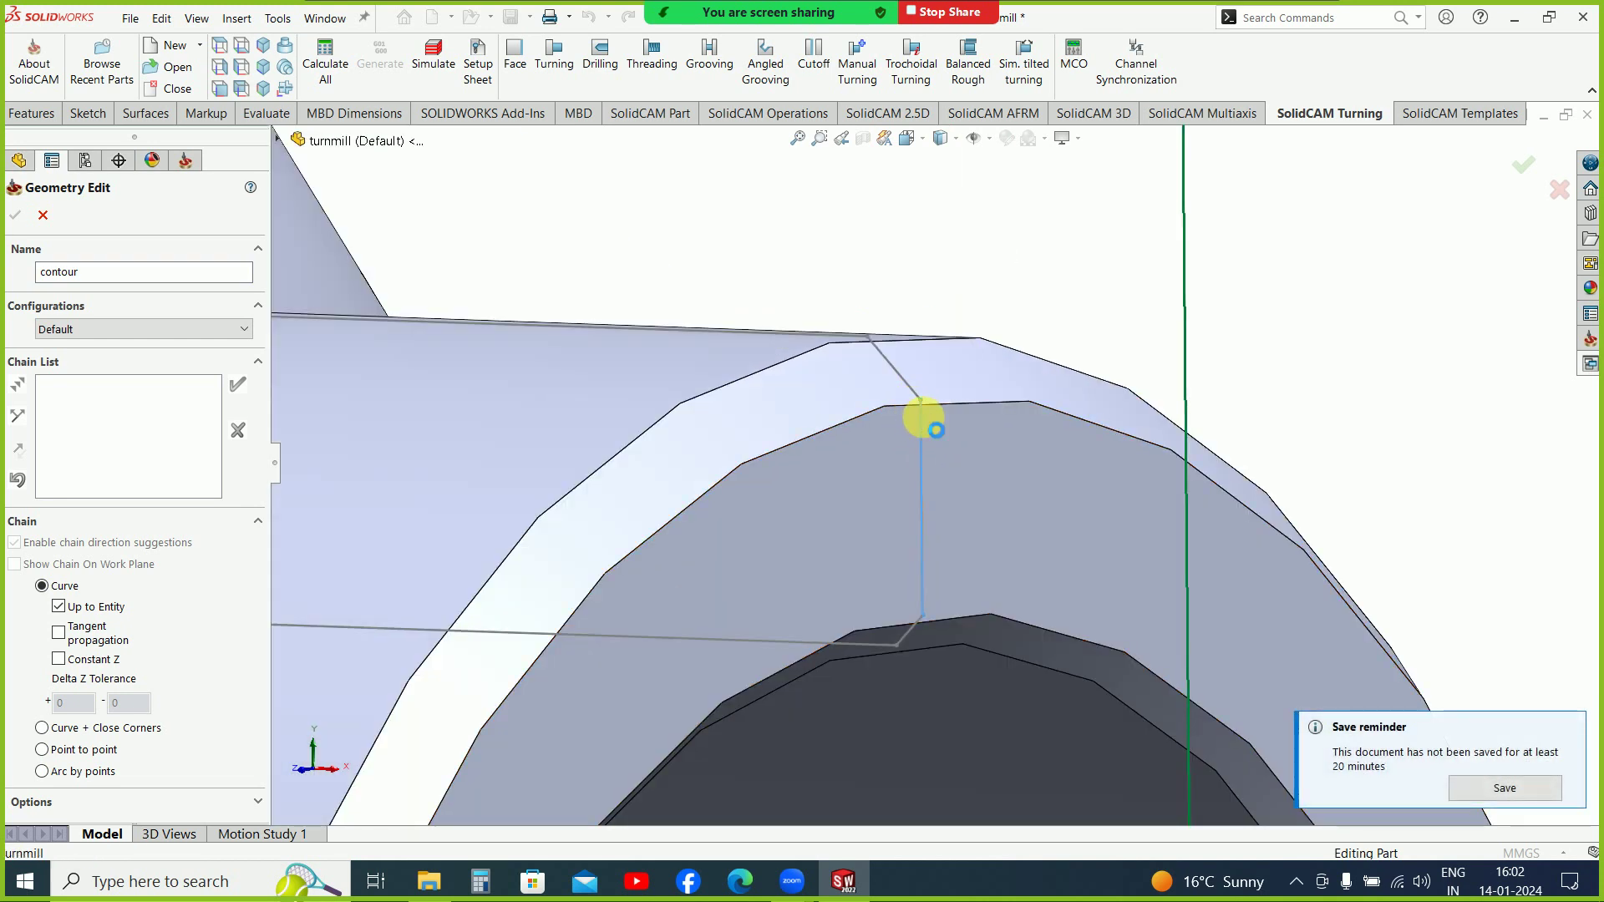
{"action": "left_click", "coordinate": [922, 422]}
Step: Examine the picked chain line on the front end face, including its direction, the turning axis and the stock boundary
{"action": "scroll", "coordinate": [927, 468], "scroll_direction": "up", "scroll_amount": 1}
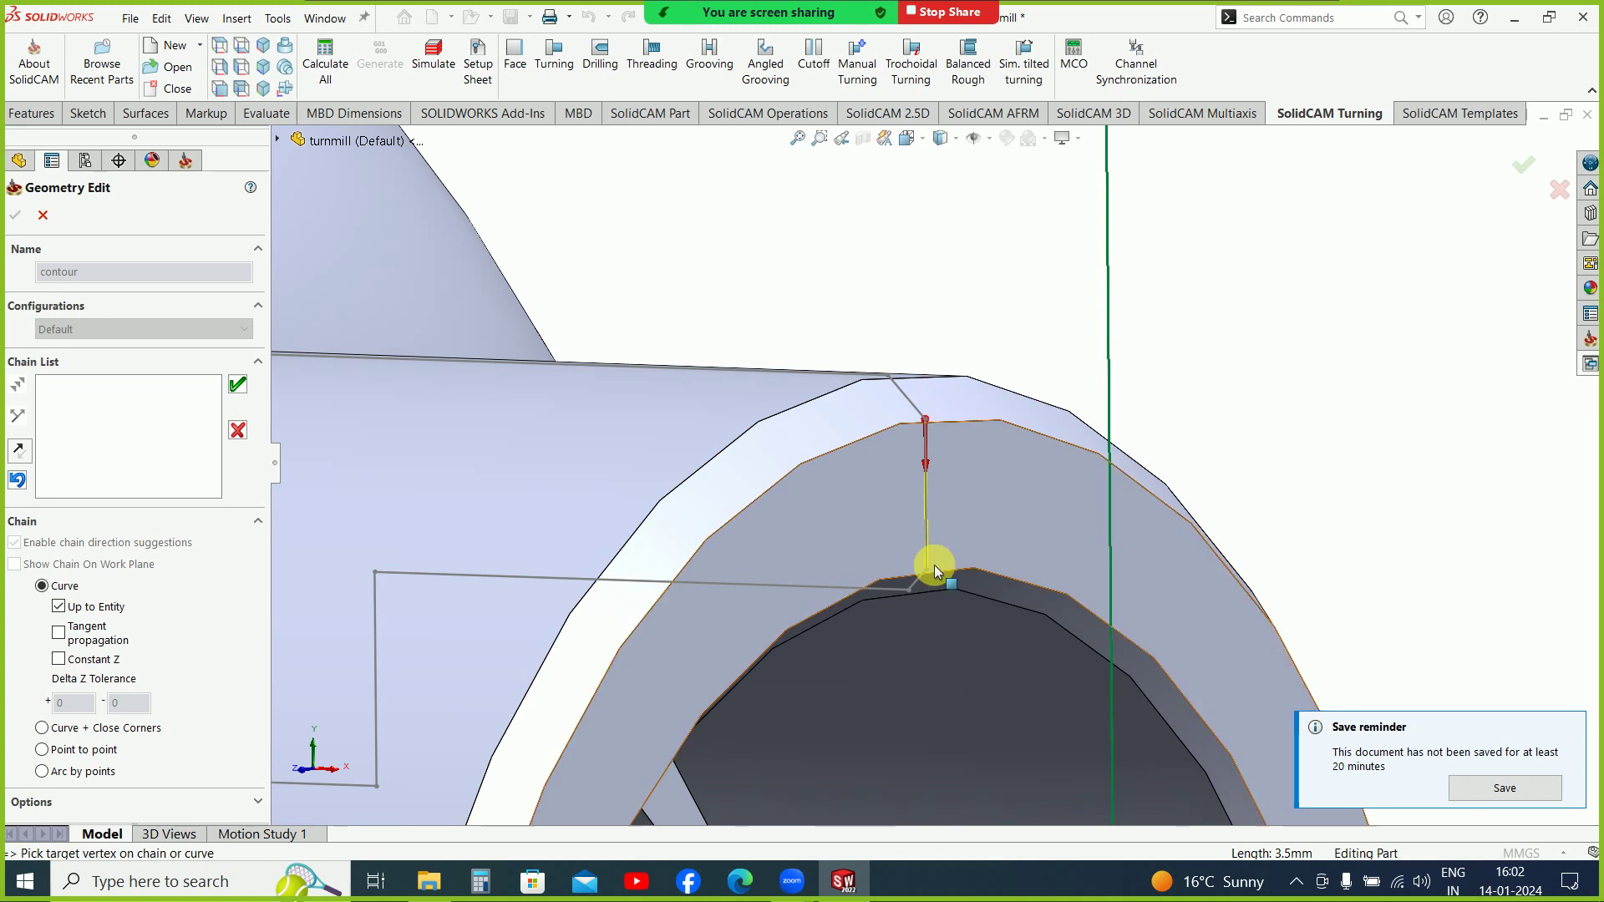
{"action": "scroll", "coordinate": [904, 425], "scroll_direction": "up", "scroll_amount": 1}
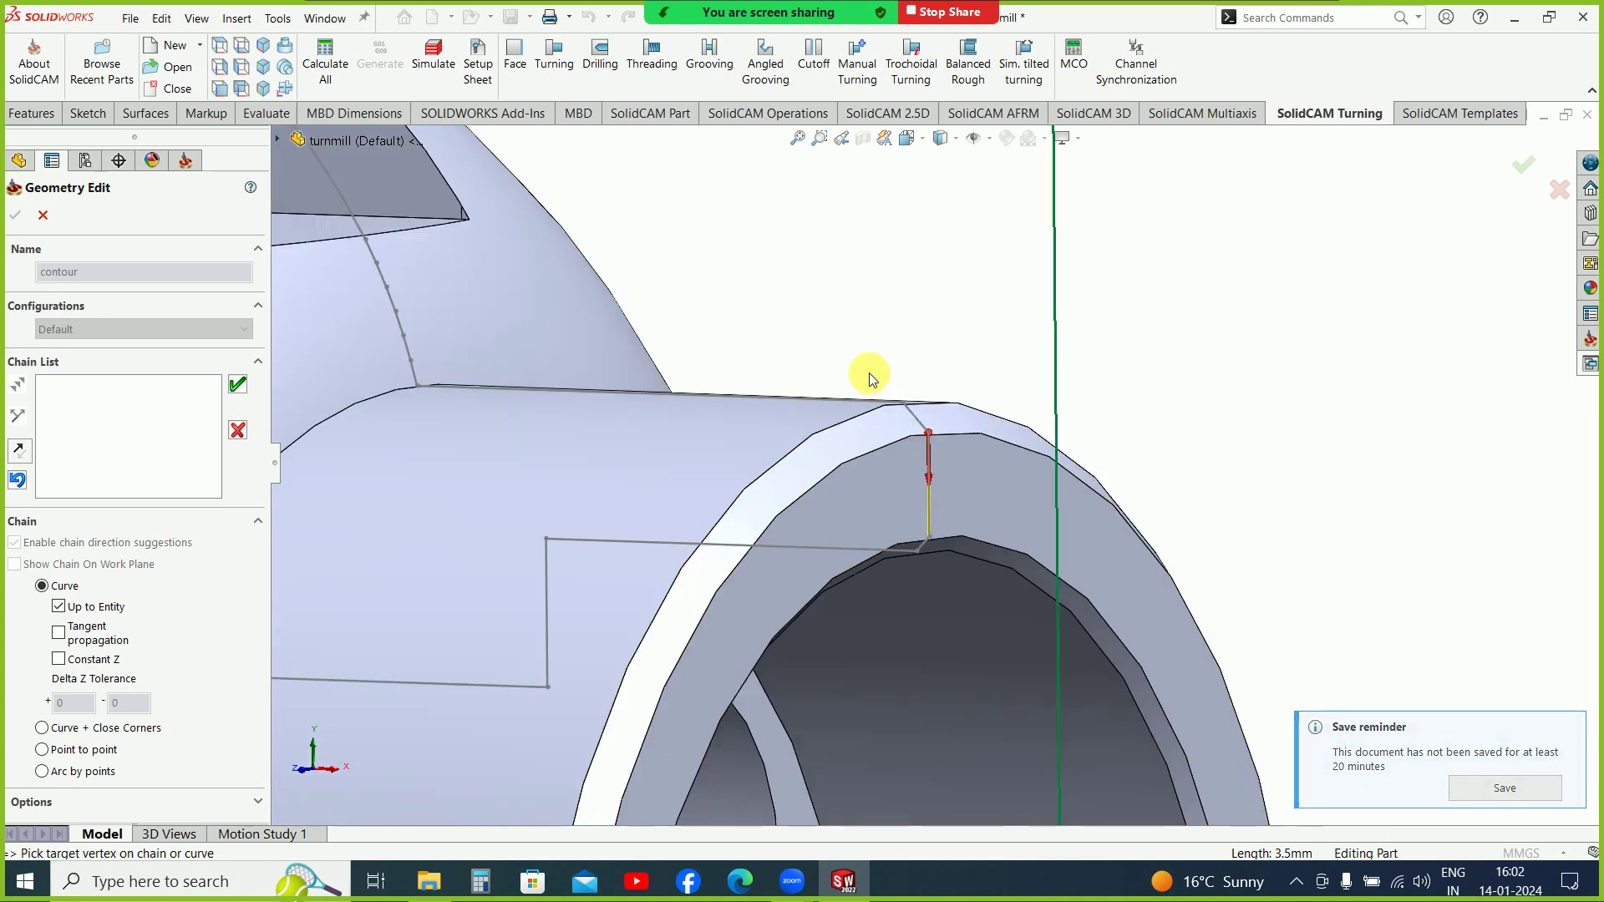
{"action": "scroll", "coordinate": [871, 377], "scroll_direction": "up", "scroll_amount": 1}
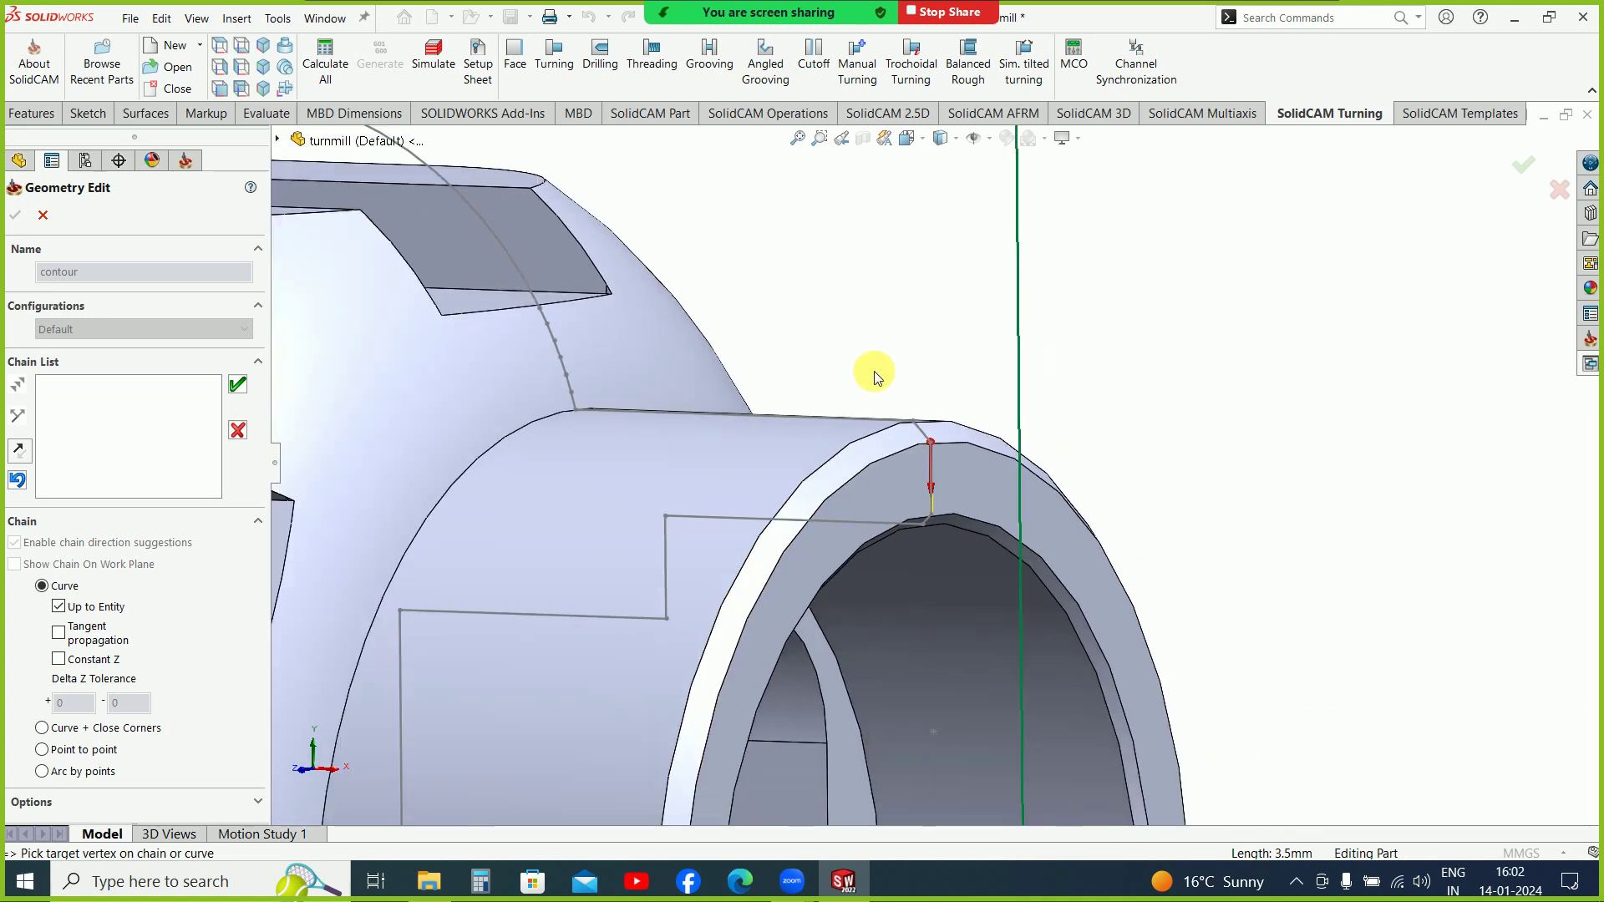
{"action": "scroll", "coordinate": [960, 451], "scroll_direction": "down", "scroll_amount": 1}
{"action": "scroll", "coordinate": [981, 468], "scroll_direction": "down", "scroll_amount": 1}
{"action": "scroll", "coordinate": [942, 451], "scroll_direction": "down", "scroll_amount": 1}
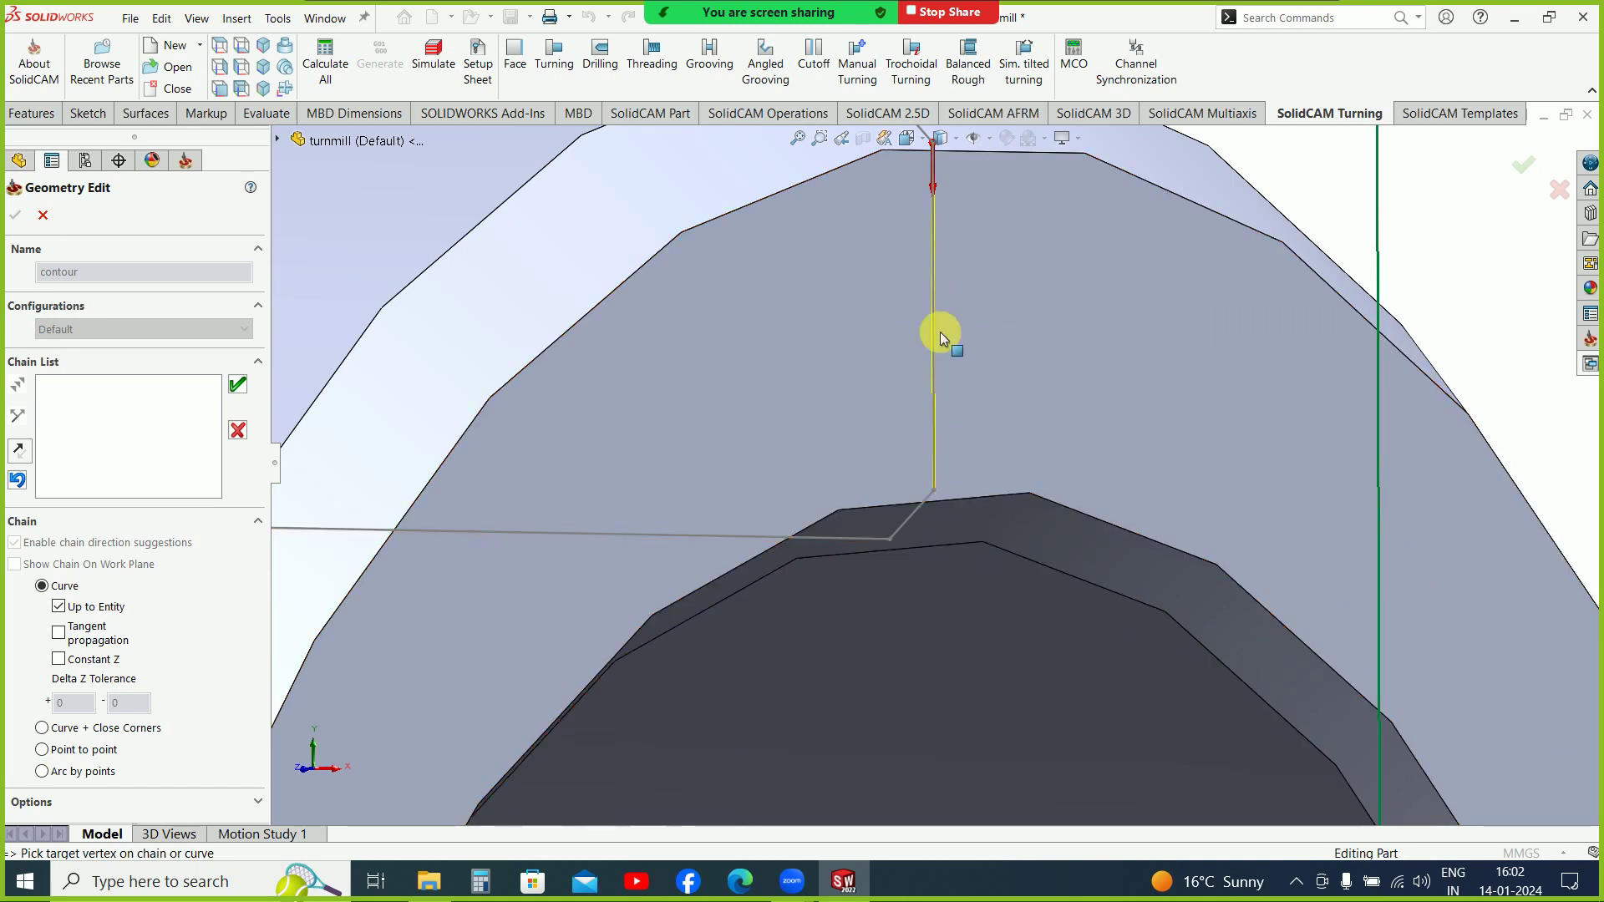
{"action": "scroll", "coordinate": [942, 318], "scroll_direction": "up", "scroll_amount": 3}
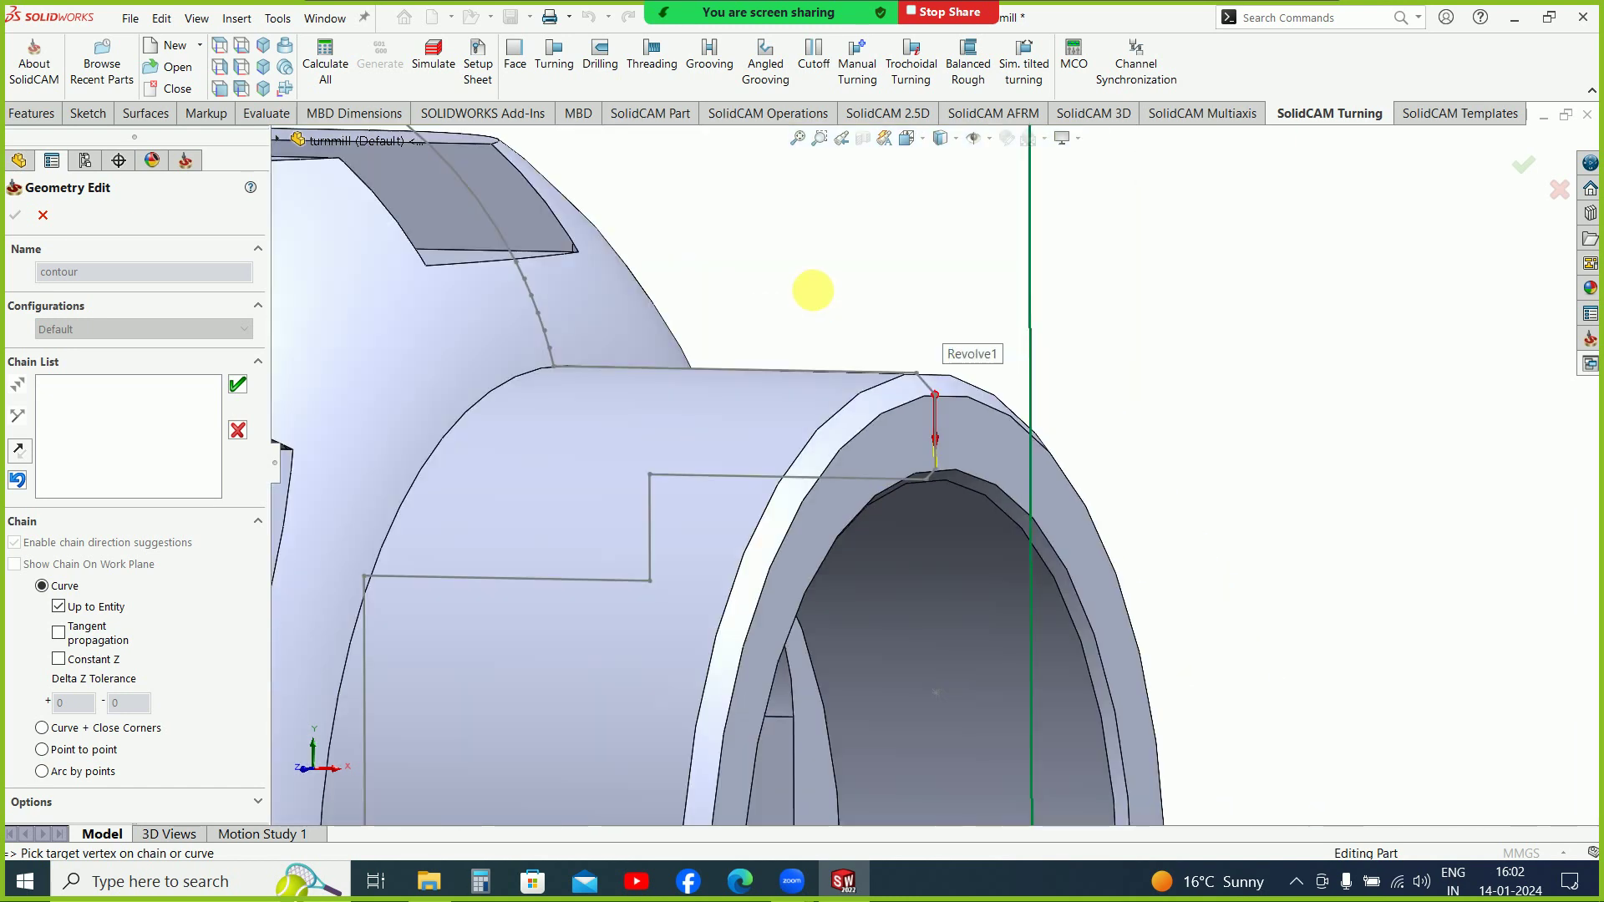
{"action": "scroll", "coordinate": [815, 290], "scroll_direction": "up", "scroll_amount": 1}
{"action": "scroll", "coordinate": [759, 354], "scroll_direction": "up", "scroll_amount": 2}
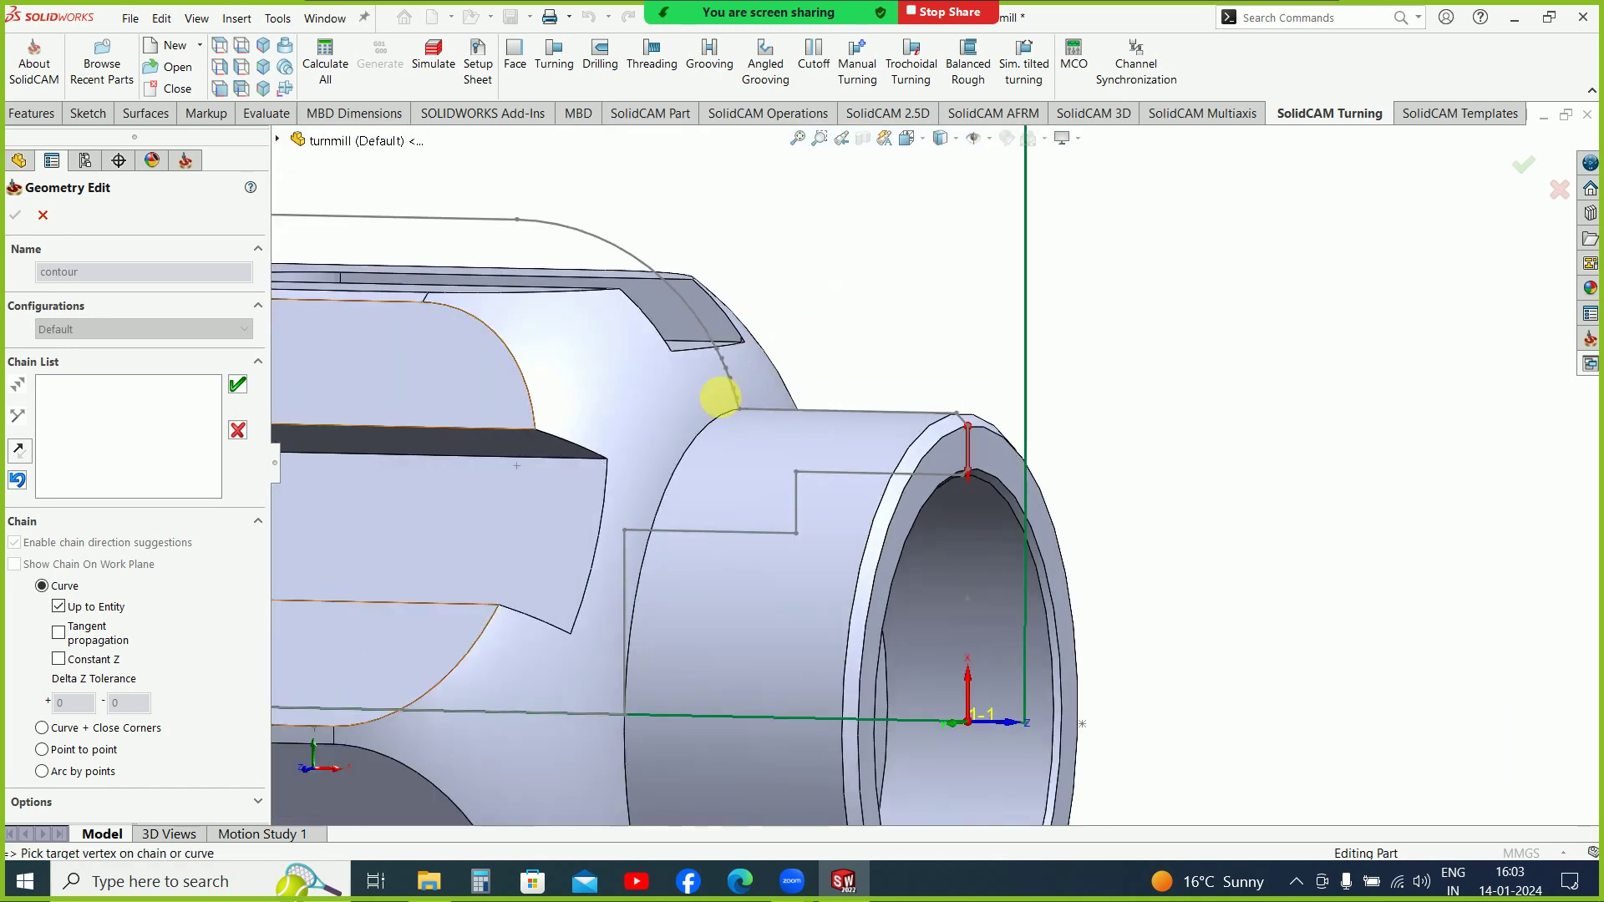
{"action": "scroll", "coordinate": [902, 454], "scroll_direction": "down", "scroll_amount": 5}
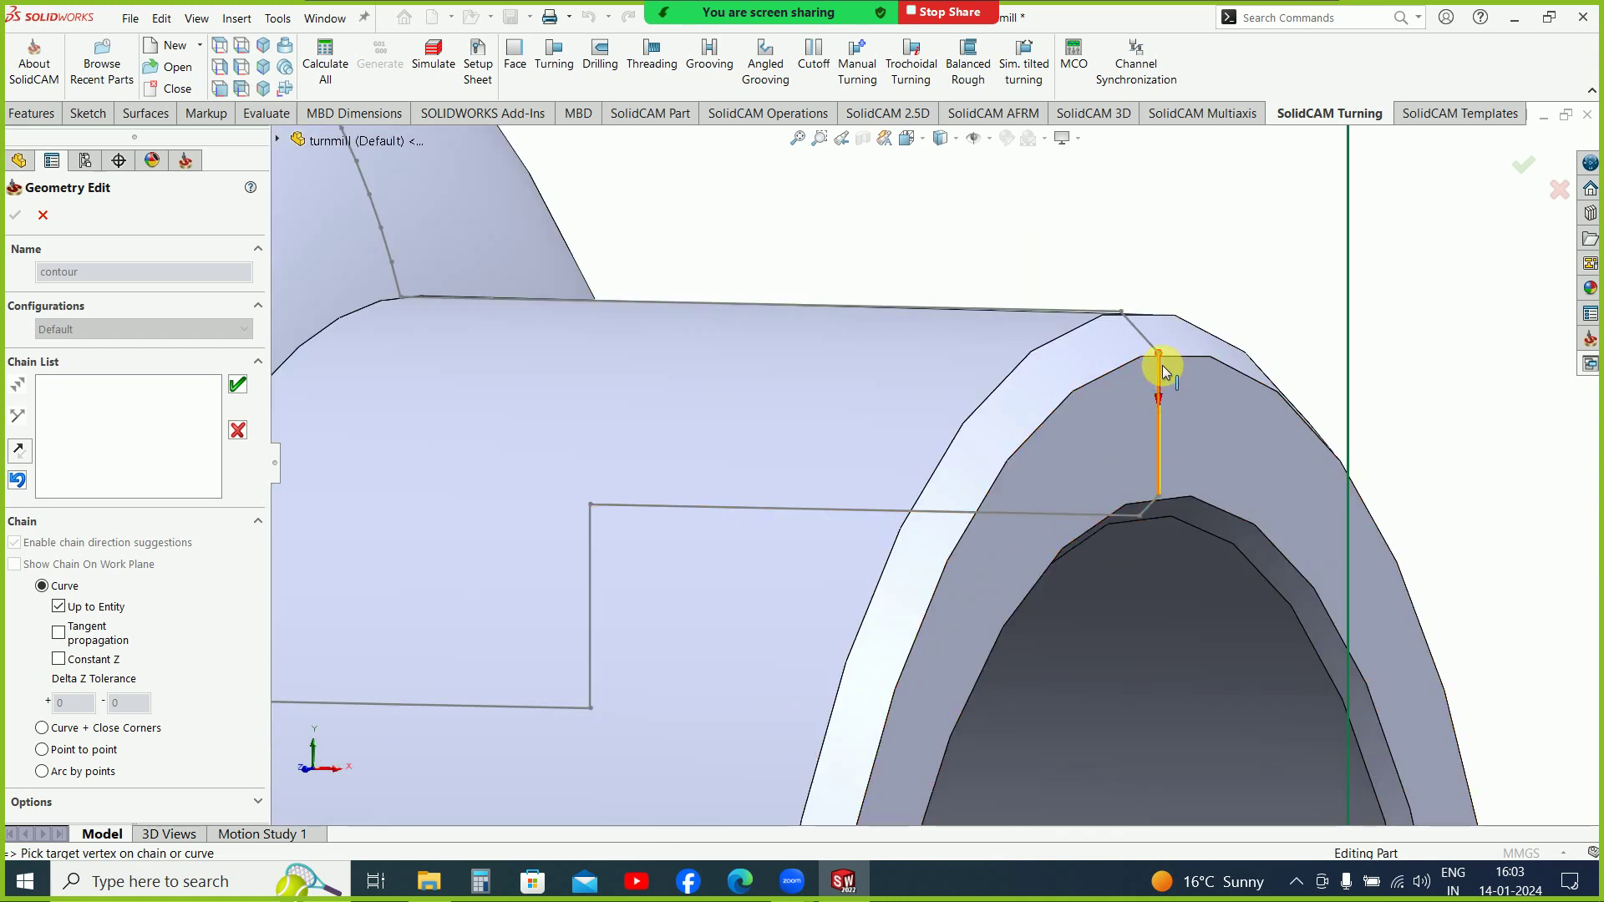
{"action": "scroll", "coordinate": [1145, 448], "scroll_direction": "up", "scroll_amount": 2}
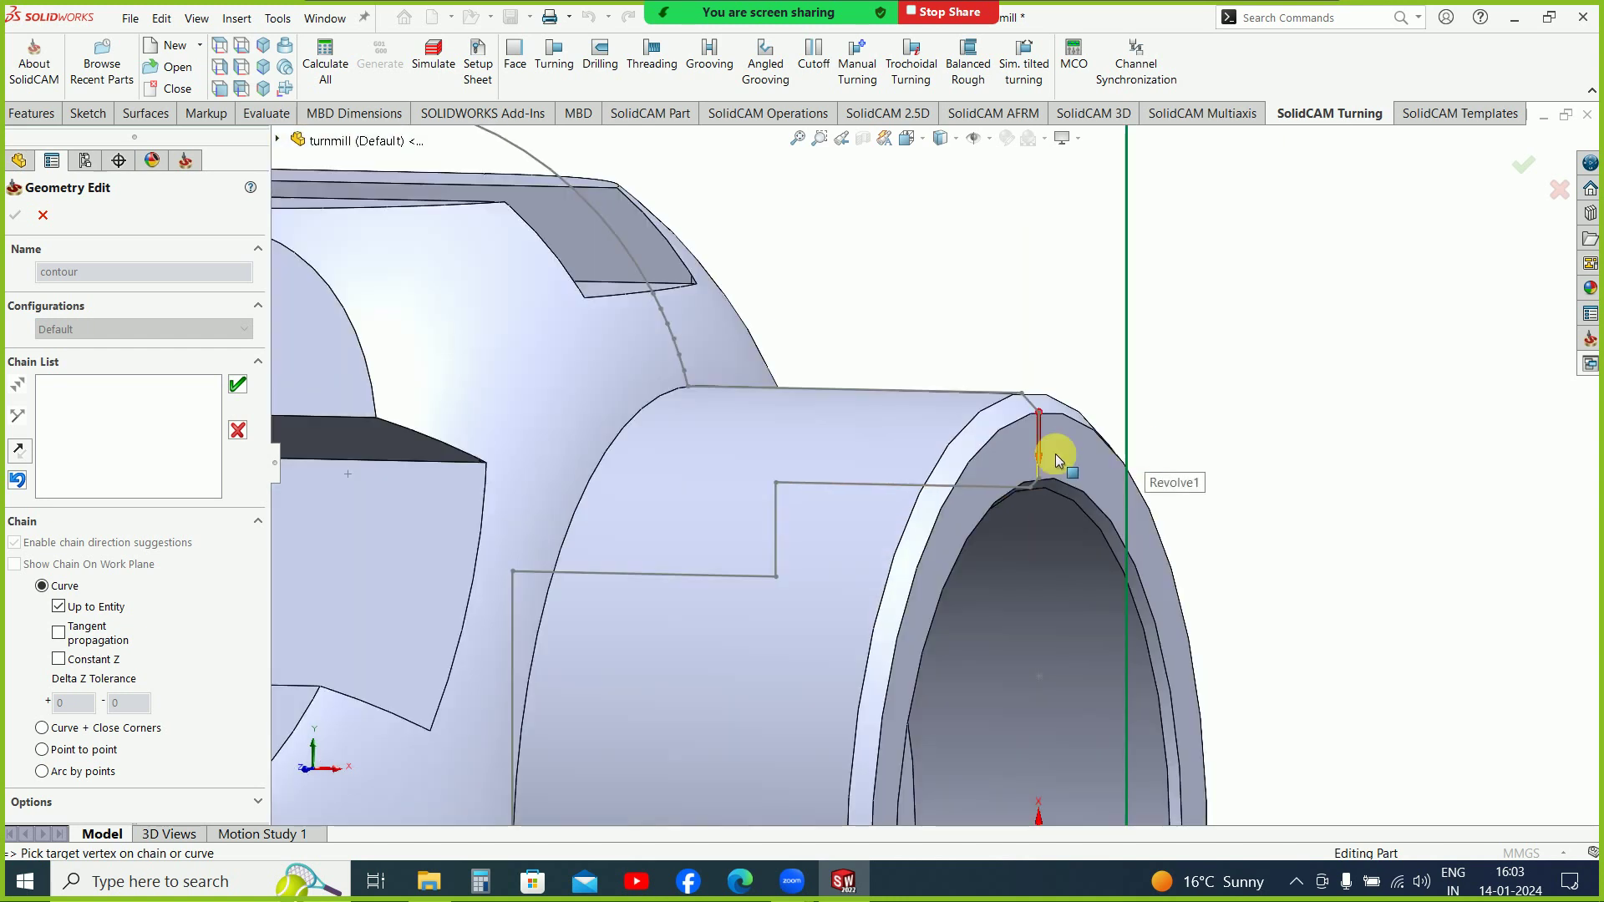
{"action": "scroll", "coordinate": [1038, 421], "scroll_direction": "up", "scroll_amount": 4}
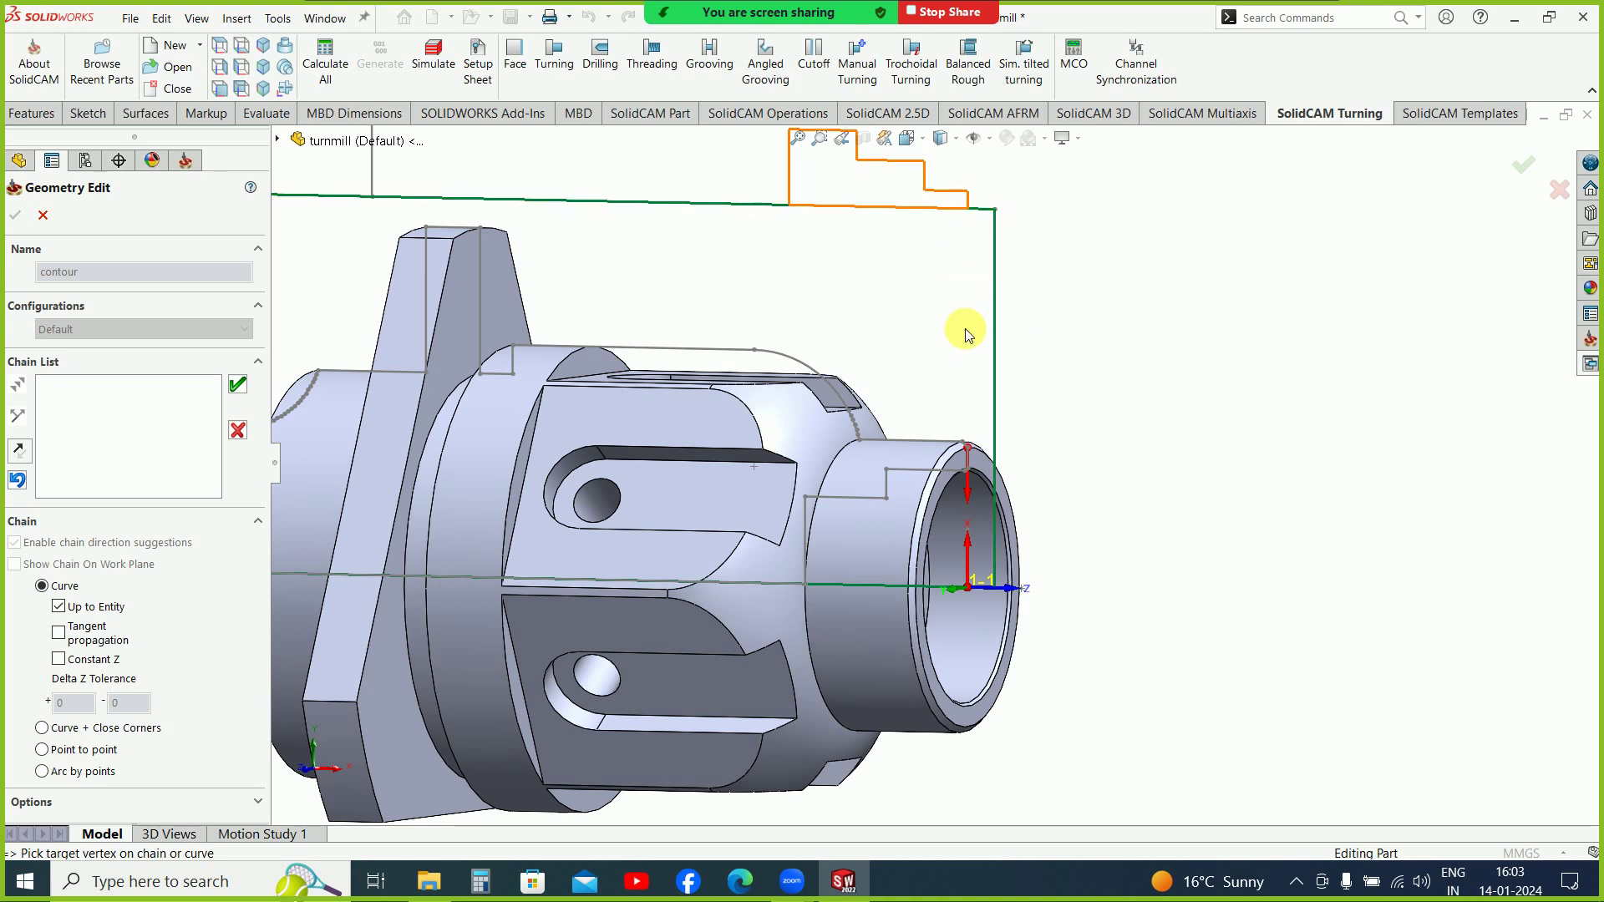
{"action": "left_click", "coordinate": [965, 443]}
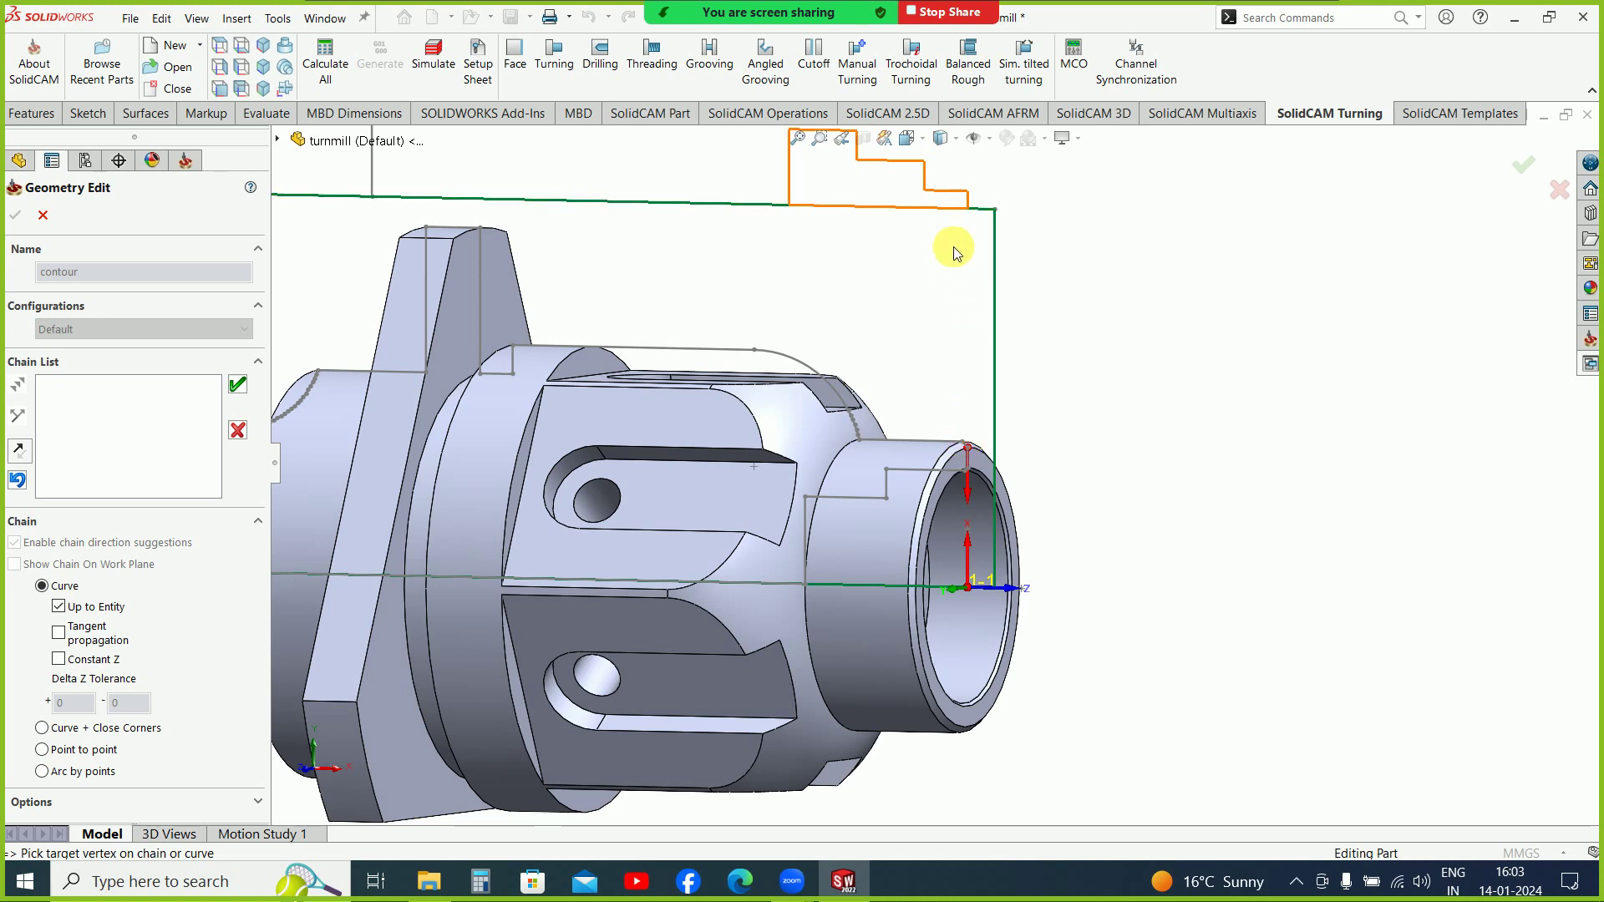
{"action": "scroll", "coordinate": [959, 600], "scroll_direction": "down", "scroll_amount": 3}
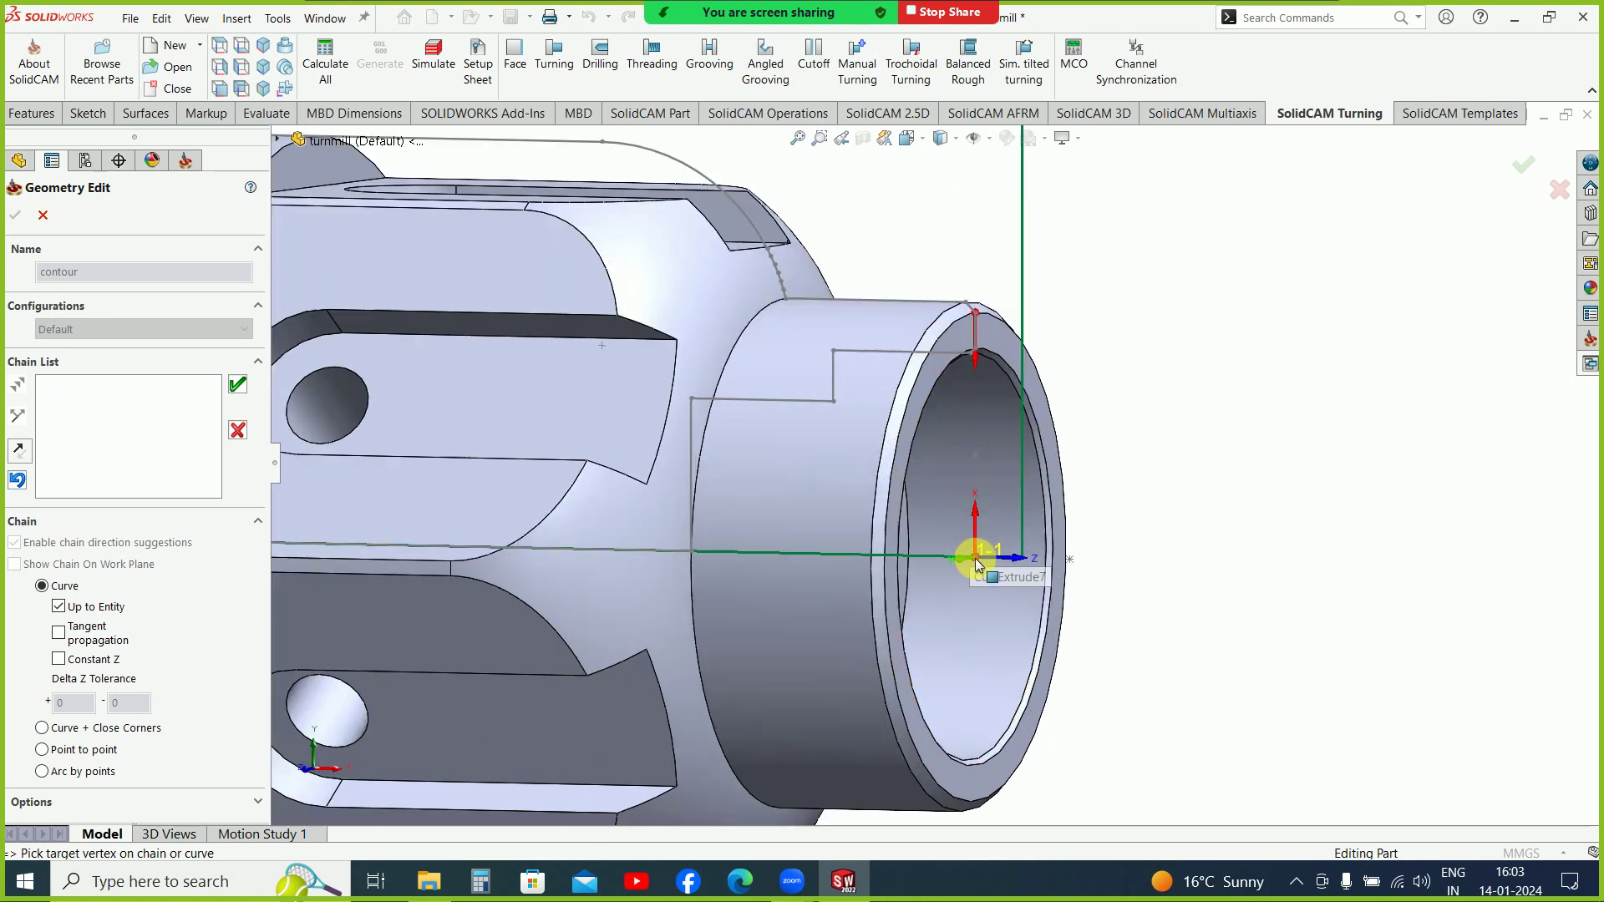
{"action": "scroll", "coordinate": [1205, 470], "scroll_direction": "up", "scroll_amount": 2}
{"action": "scroll", "coordinate": [348, 410], "scroll_direction": "up", "scroll_amount": 2}
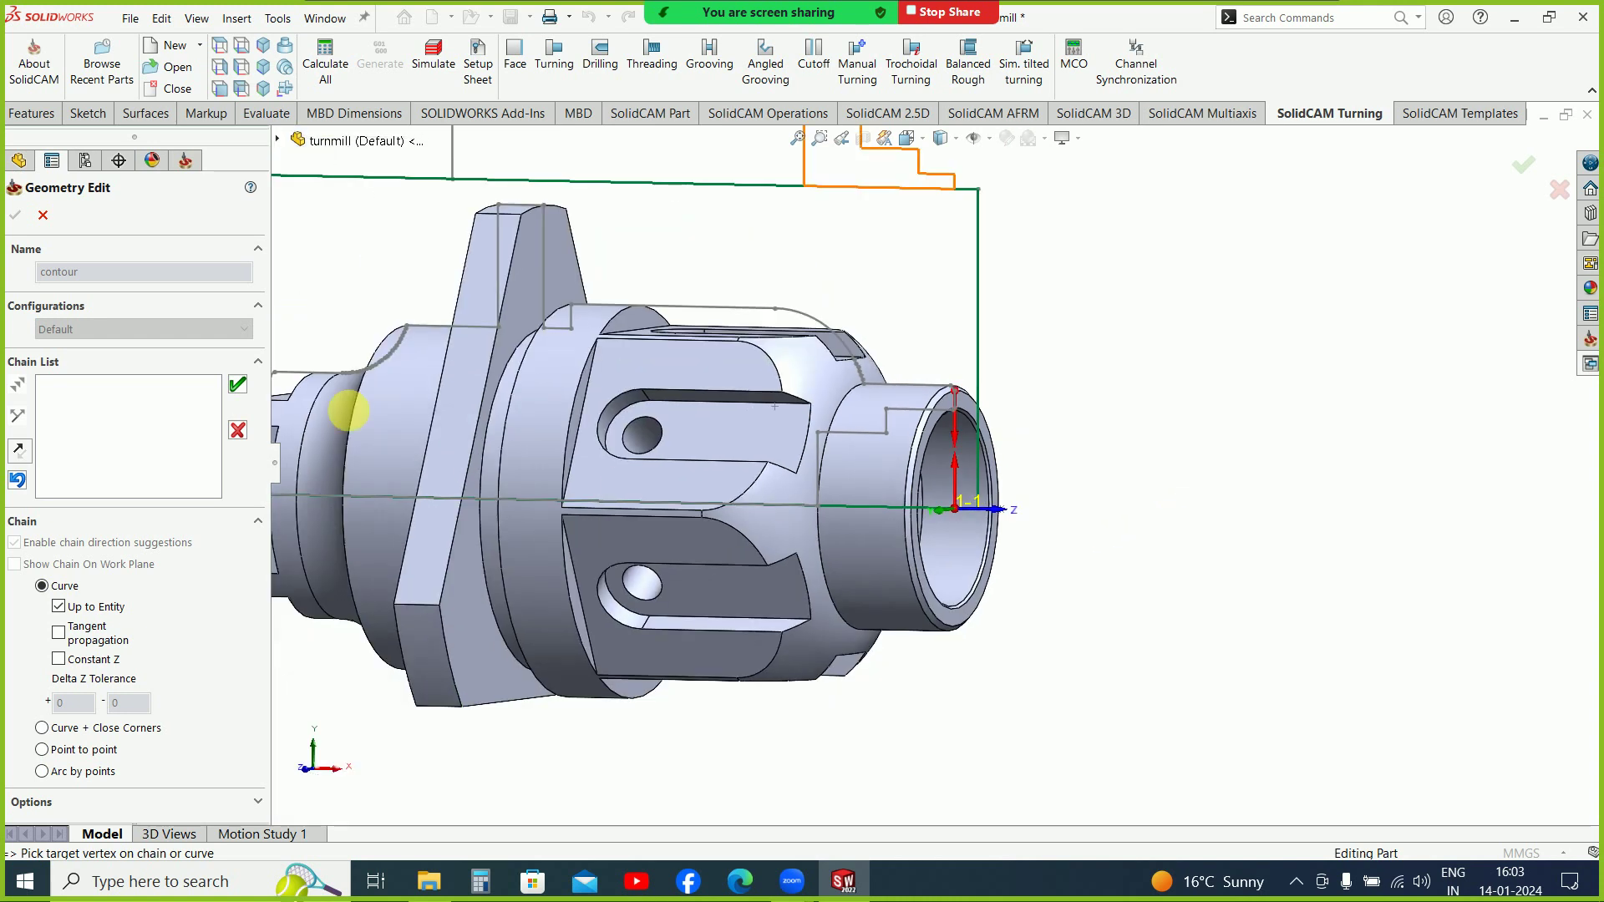
Step: Accept the end-face chain and finish the geometry named contour
{"action": "left_click", "coordinate": [238, 384]}
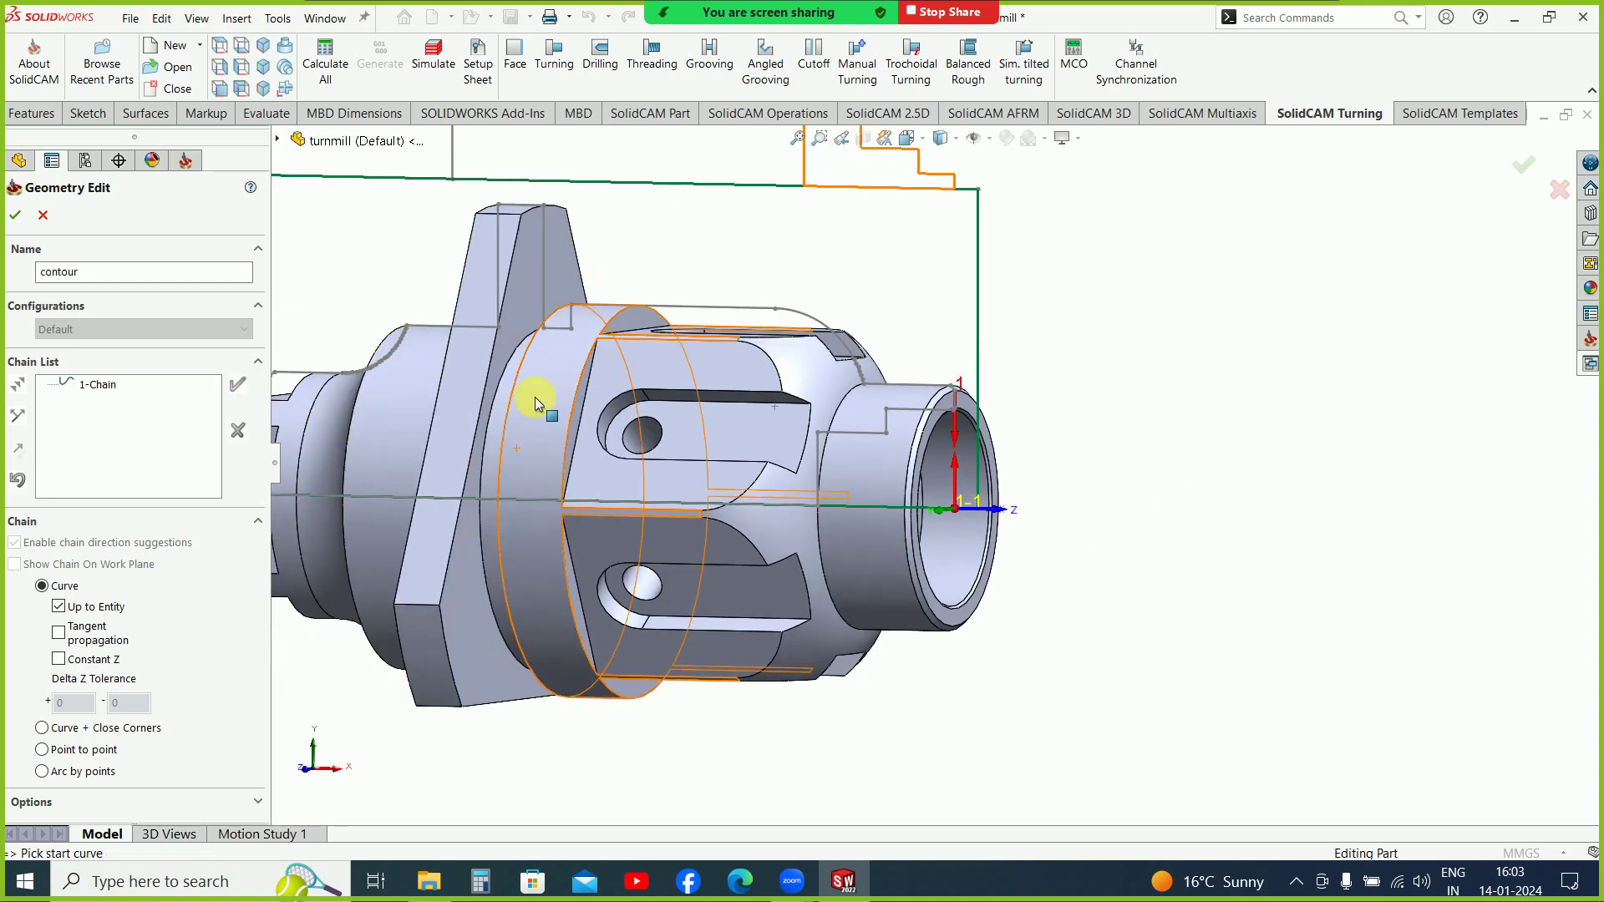
{"action": "left_click", "coordinate": [15, 215]}
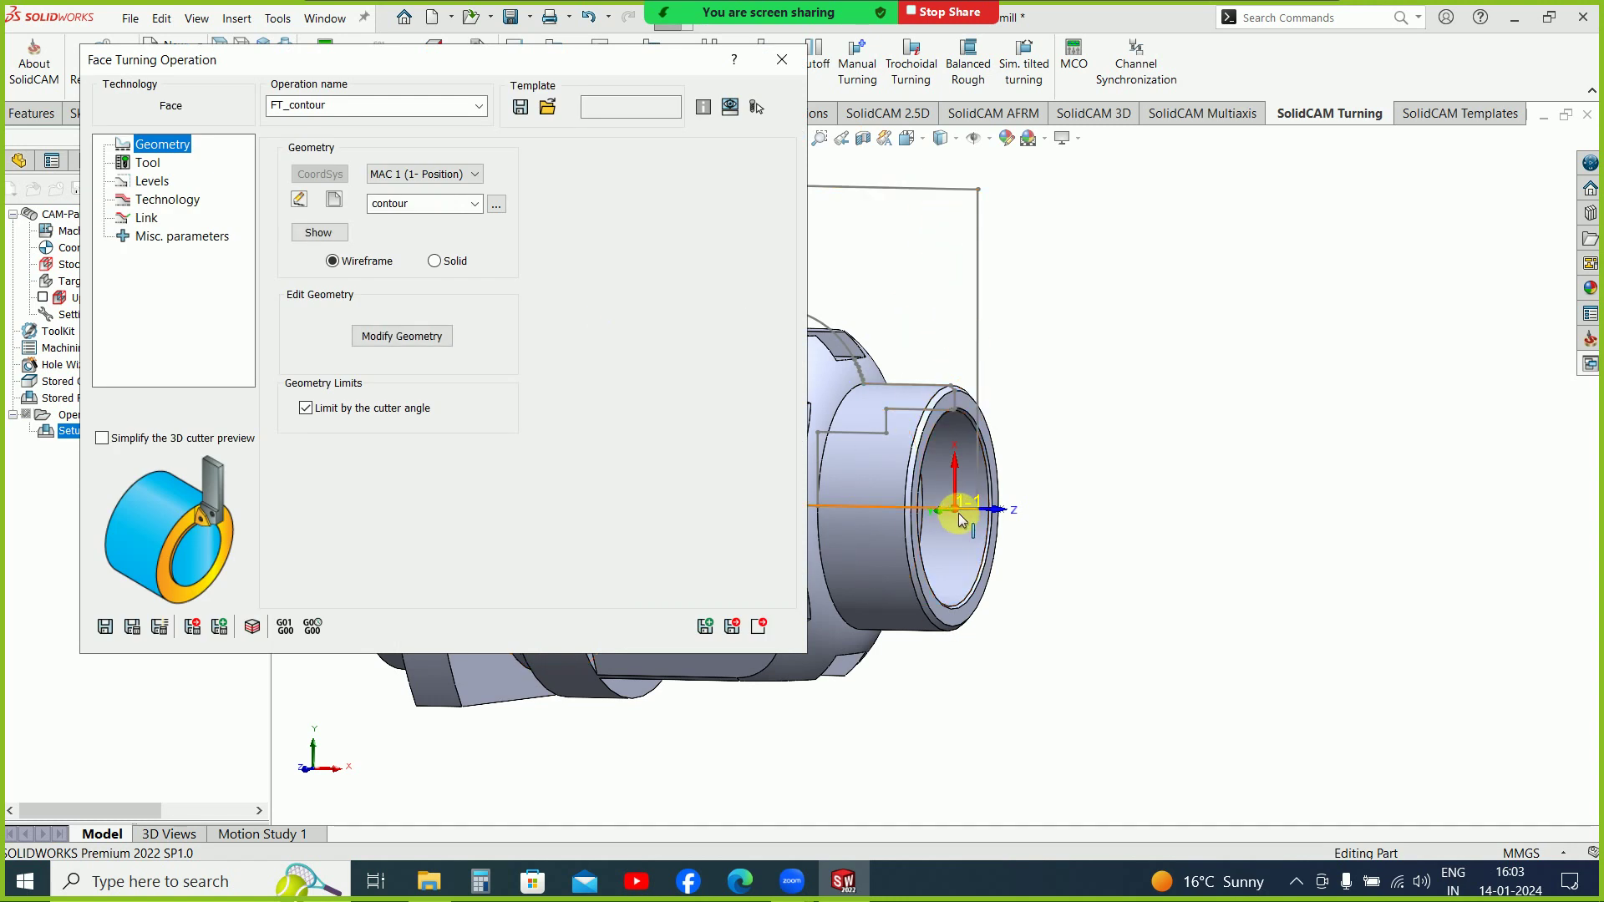
Step: Modify the contour geometry so that the end of the chain is automatically extended to the stock
{"action": "left_click", "coordinate": [415, 343]}
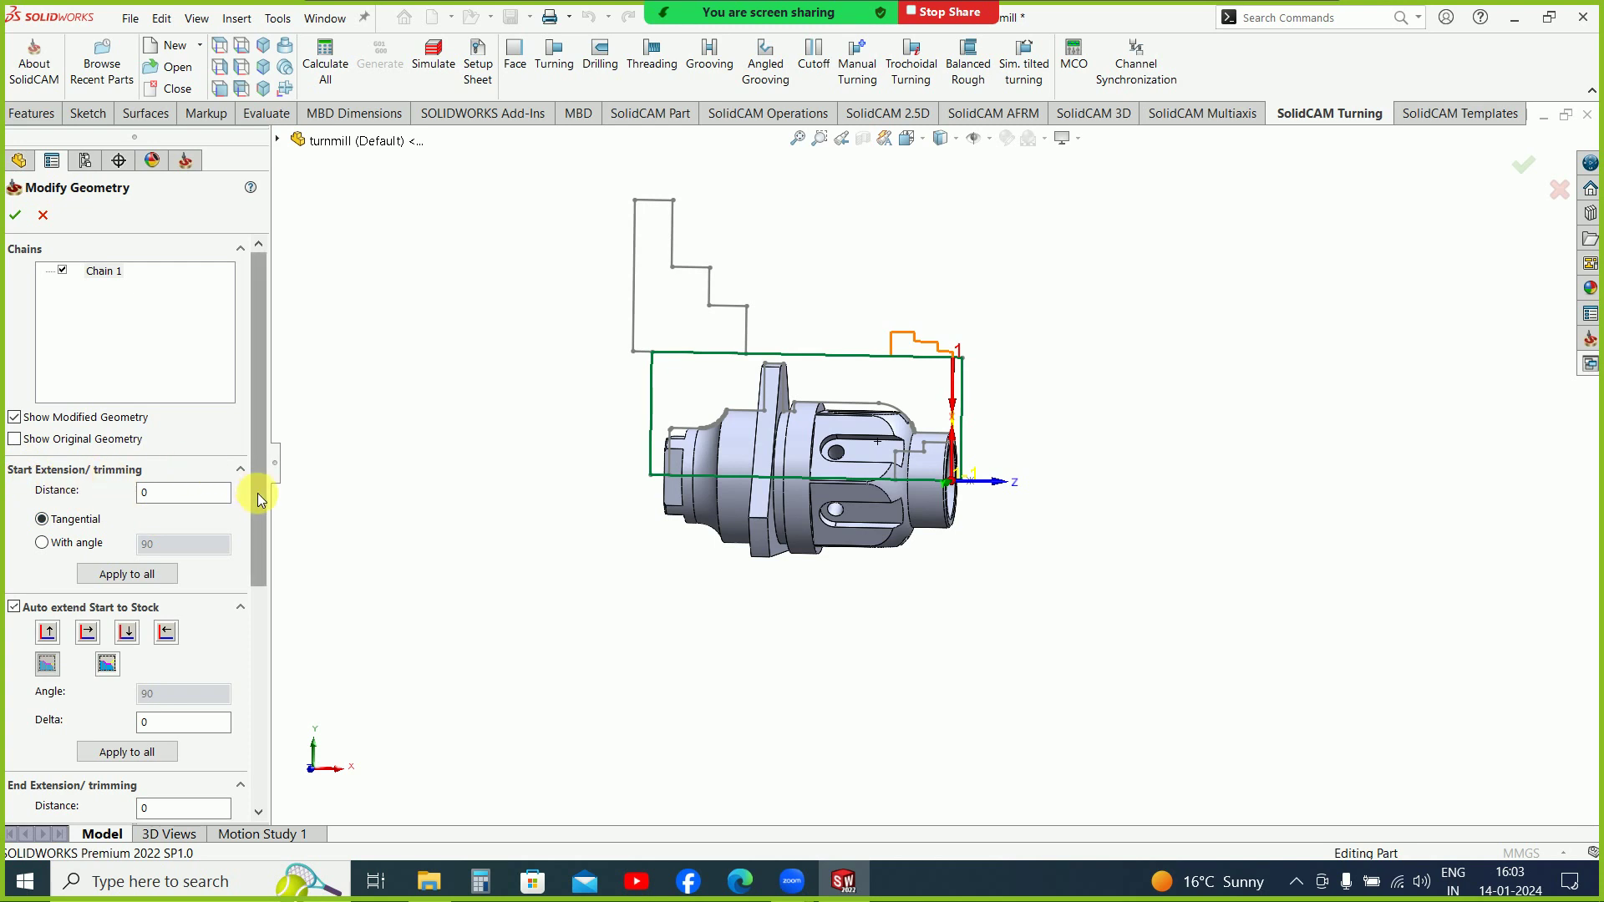
{"action": "scroll", "coordinate": [933, 410], "scroll_direction": "down", "scroll_amount": 4}
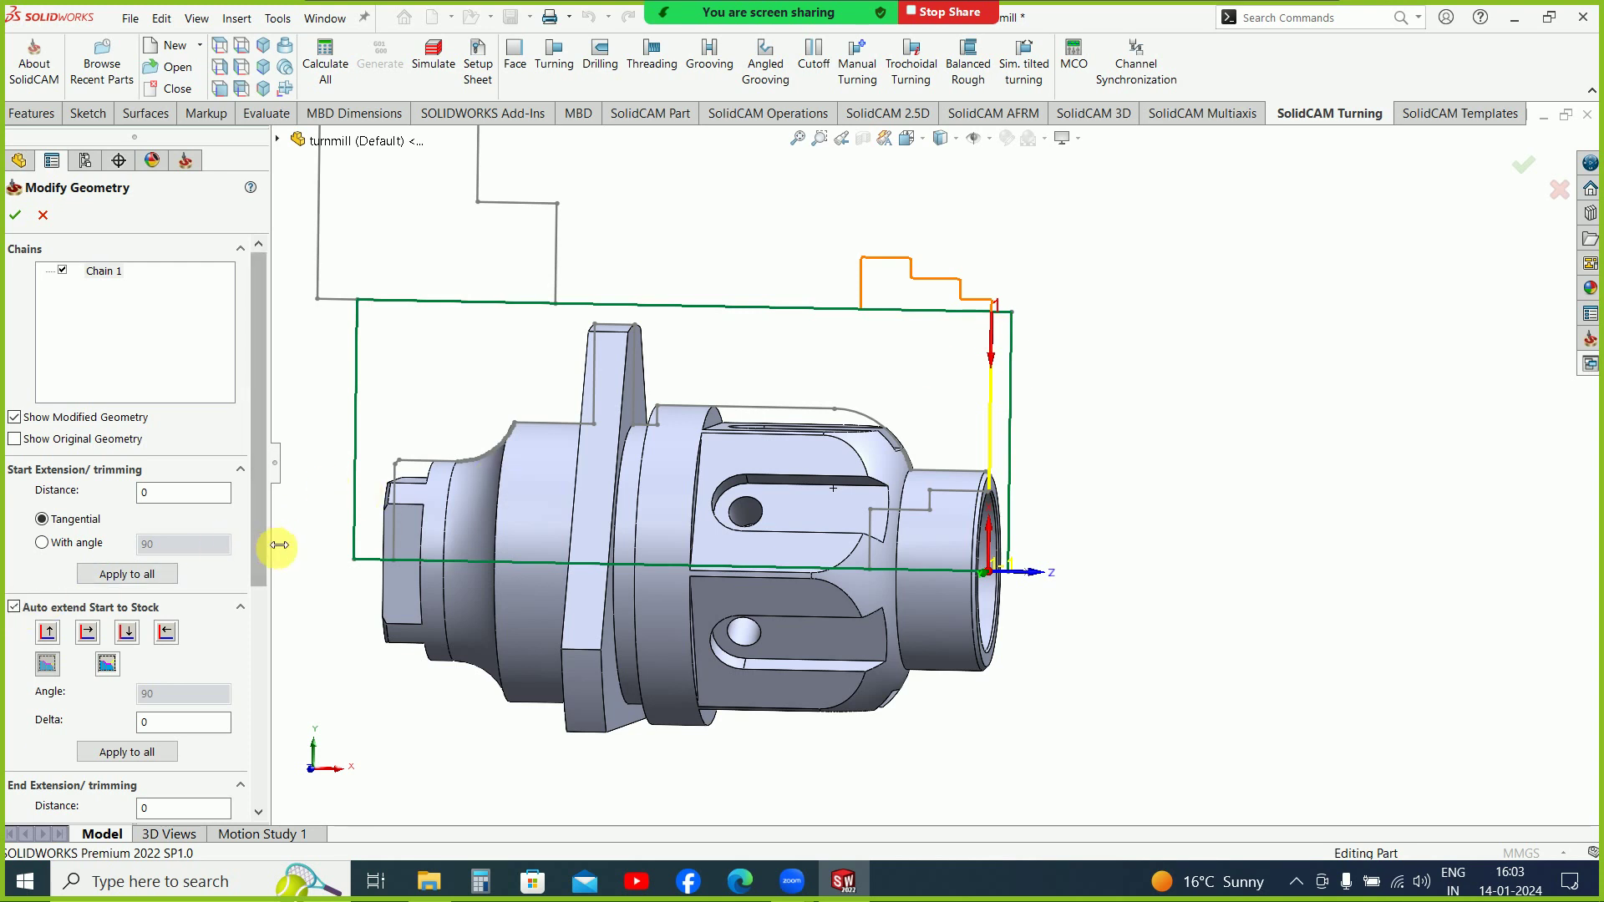
{"action": "left_click_drag", "start_coordinate": [259, 558], "coordinate": [243, 668]}
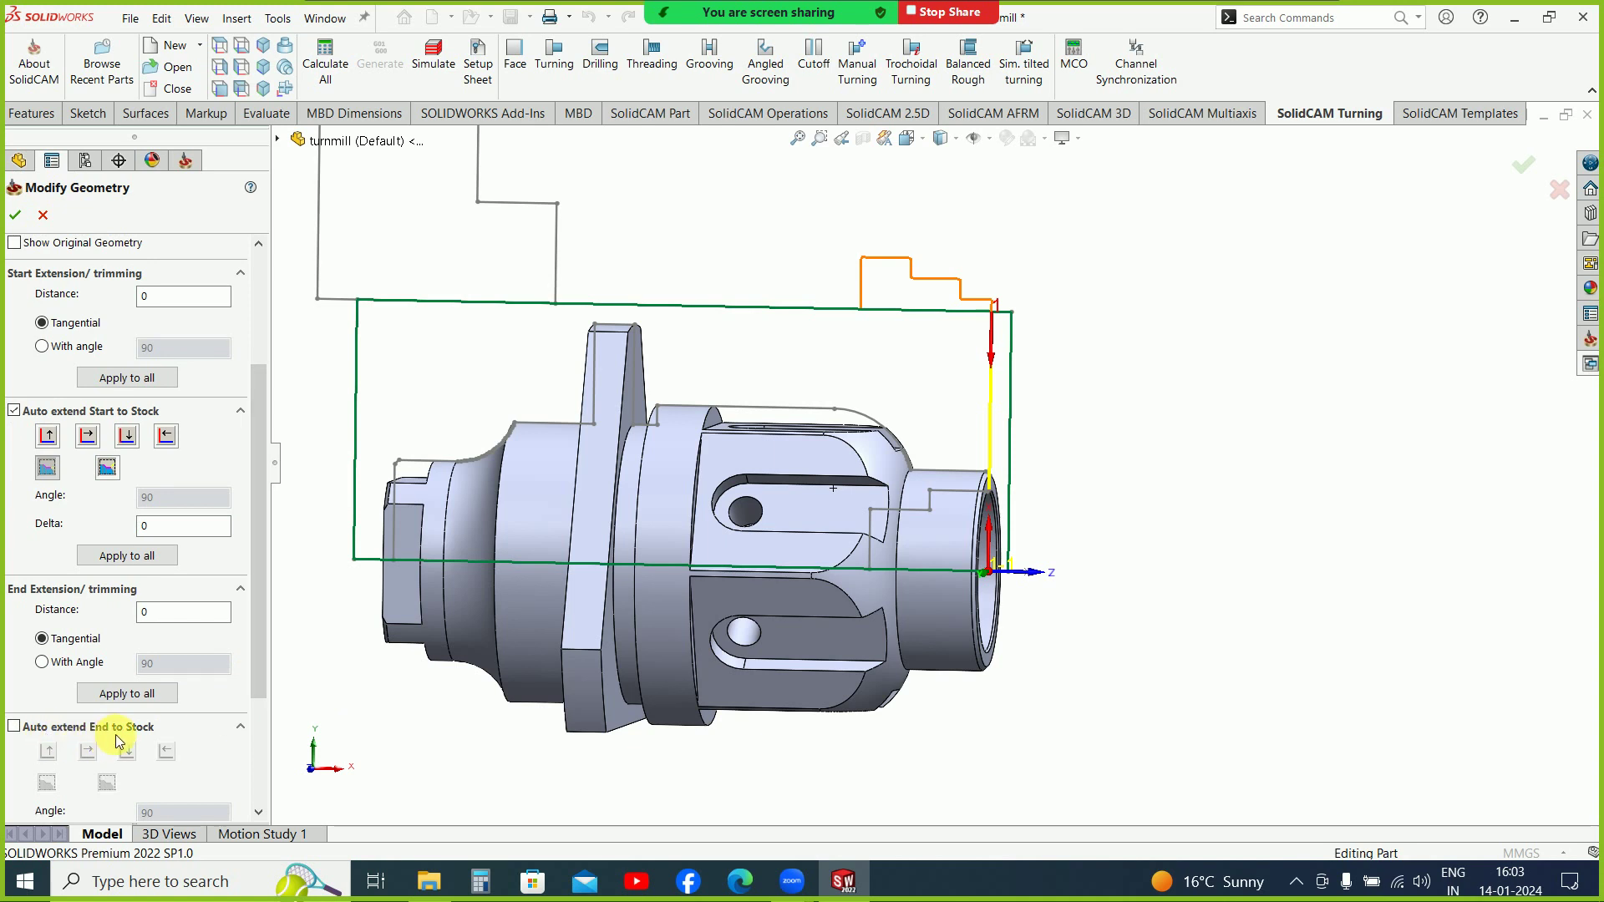
{"action": "left_click", "coordinate": [15, 727]}
{"action": "scroll", "coordinate": [1027, 551], "scroll_direction": "down", "scroll_amount": 4}
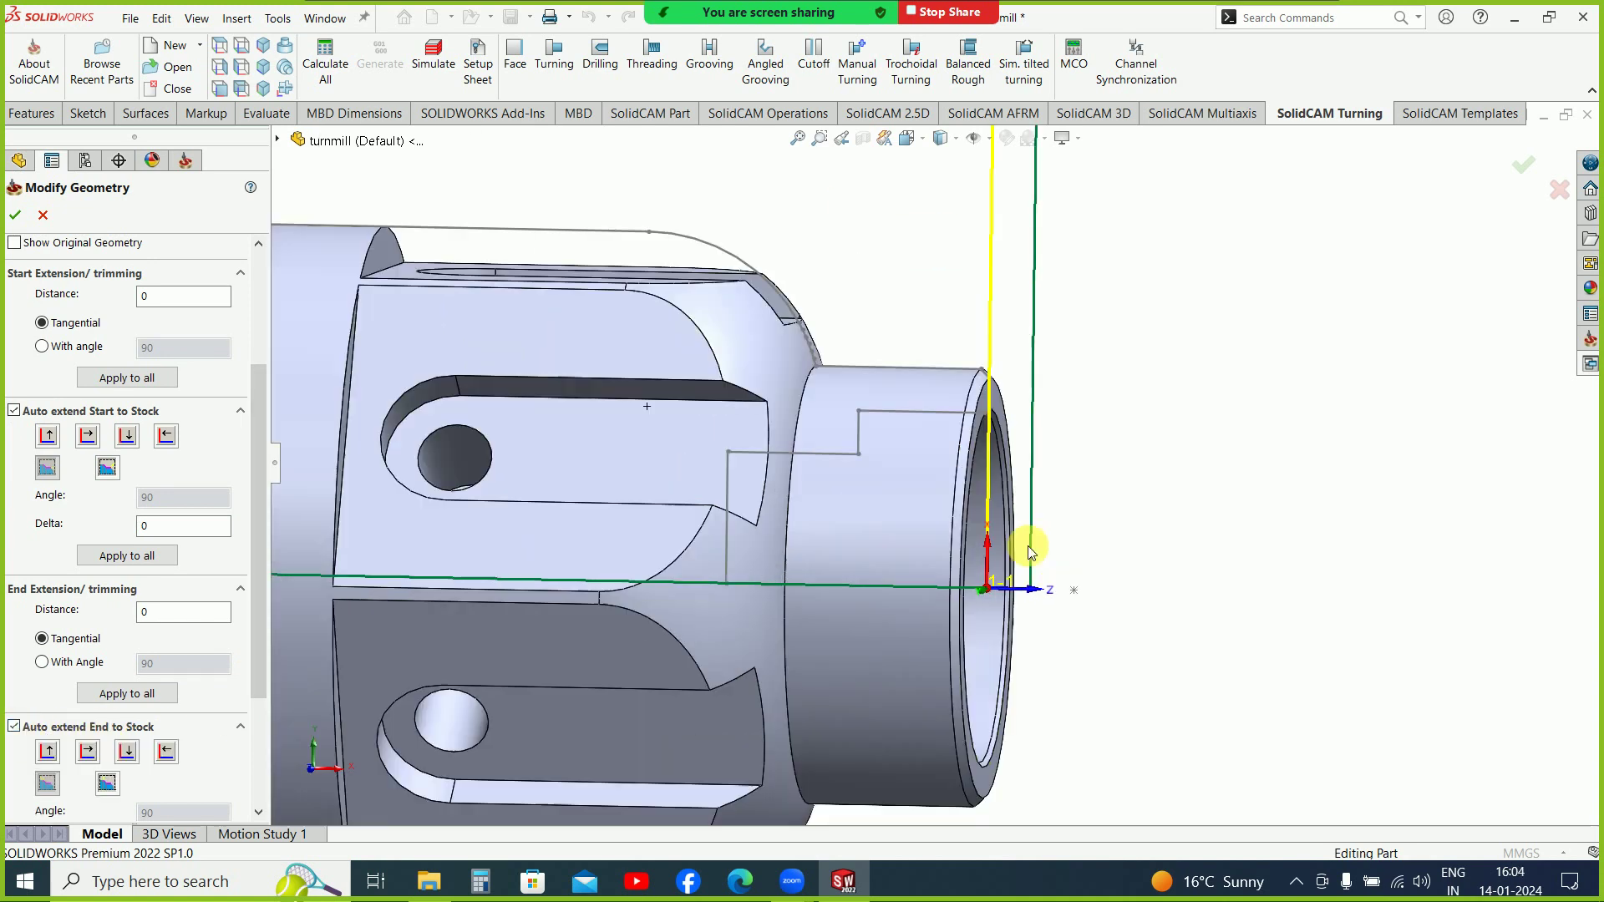
{"action": "scroll", "coordinate": [1011, 560], "scroll_direction": "down", "scroll_amount": 2}
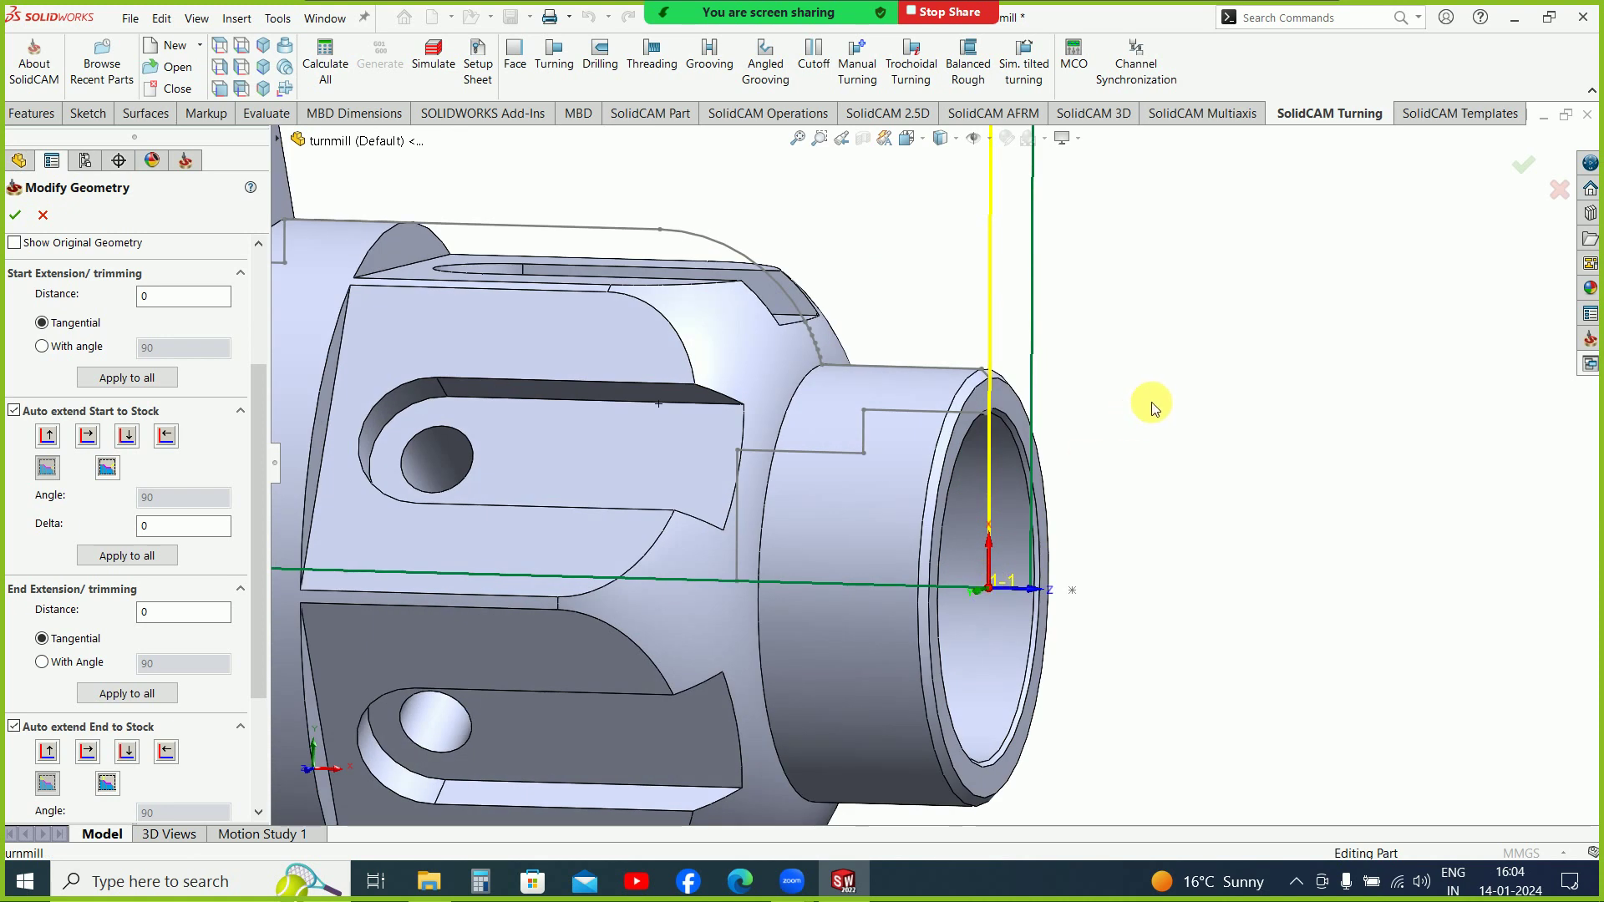
{"action": "scroll", "coordinate": [934, 464], "scroll_direction": "up", "scroll_amount": 5}
Step: Try manual end extension distances of 5 and 10 in place of the automatic extension to the stock
{"action": "left_click", "coordinate": [14, 728]}
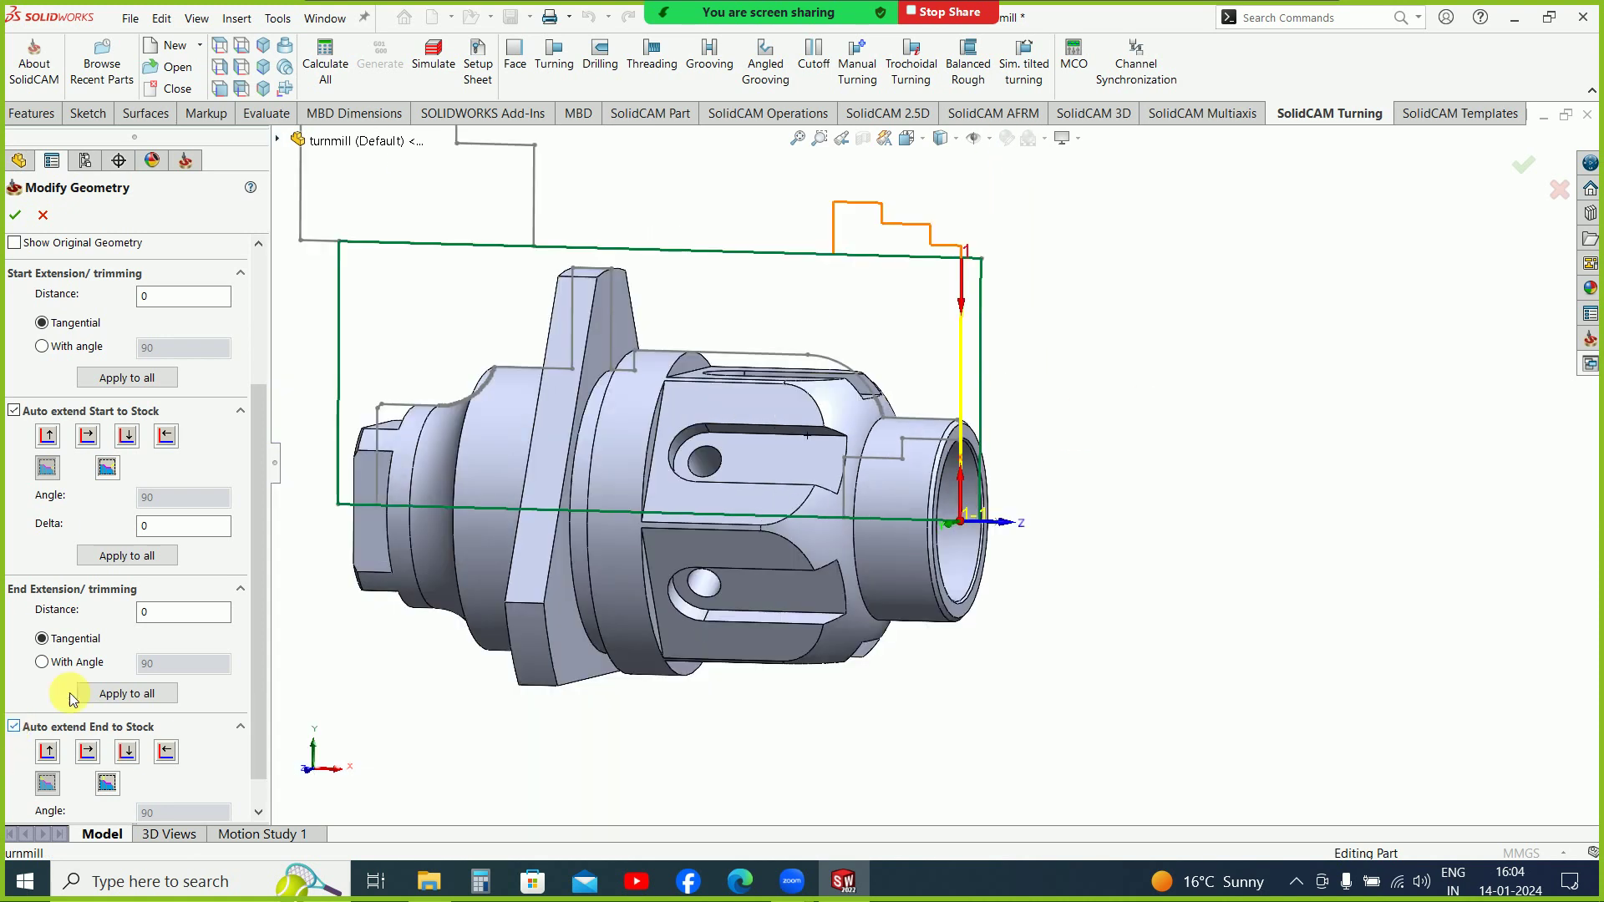
{"action": "left_click", "coordinate": [176, 619]}
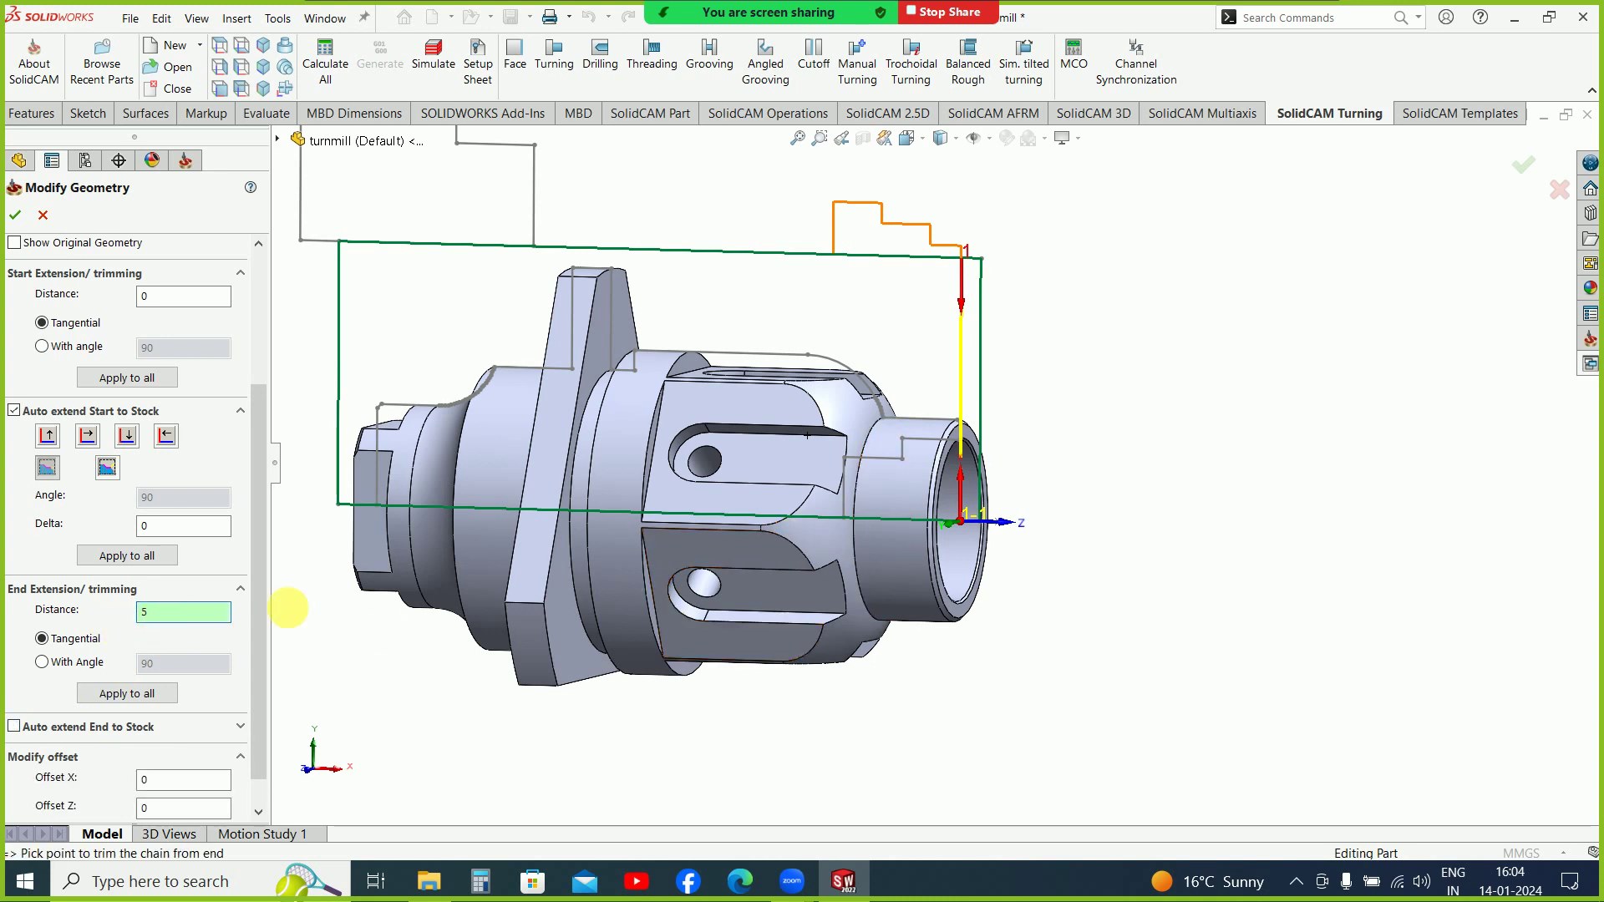
{"action": "double_click", "coordinate": [164, 620]}
{"action": "type", "text": "10"}
{"action": "double_click", "coordinate": [163, 615]}
{"action": "type", "text": "0"}
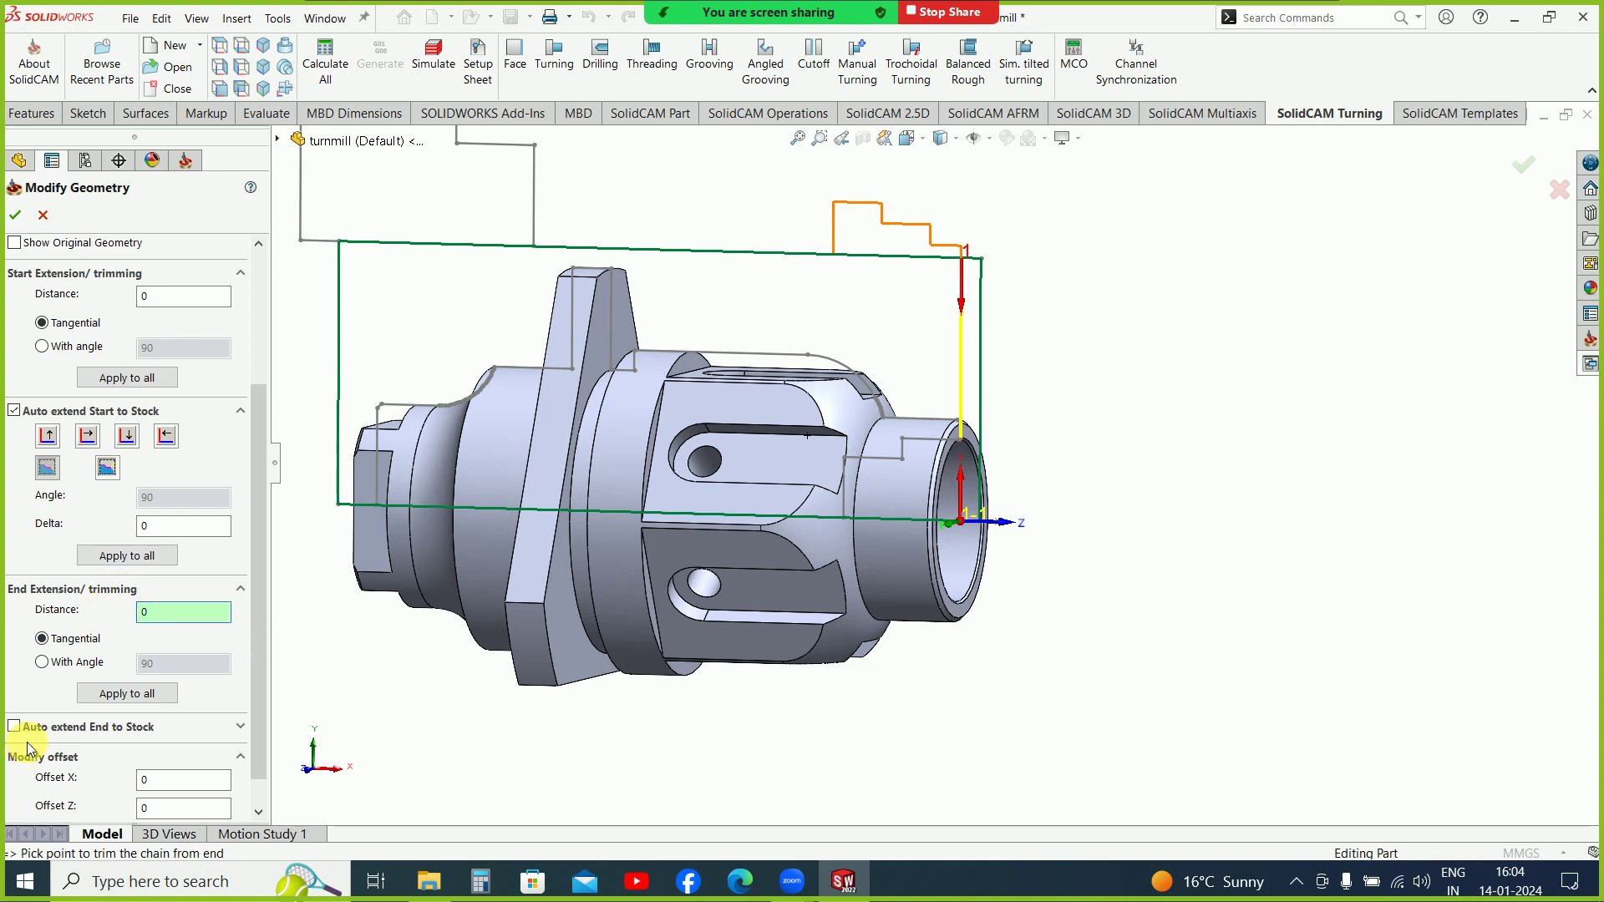
{"action": "left_click", "coordinate": [16, 729]}
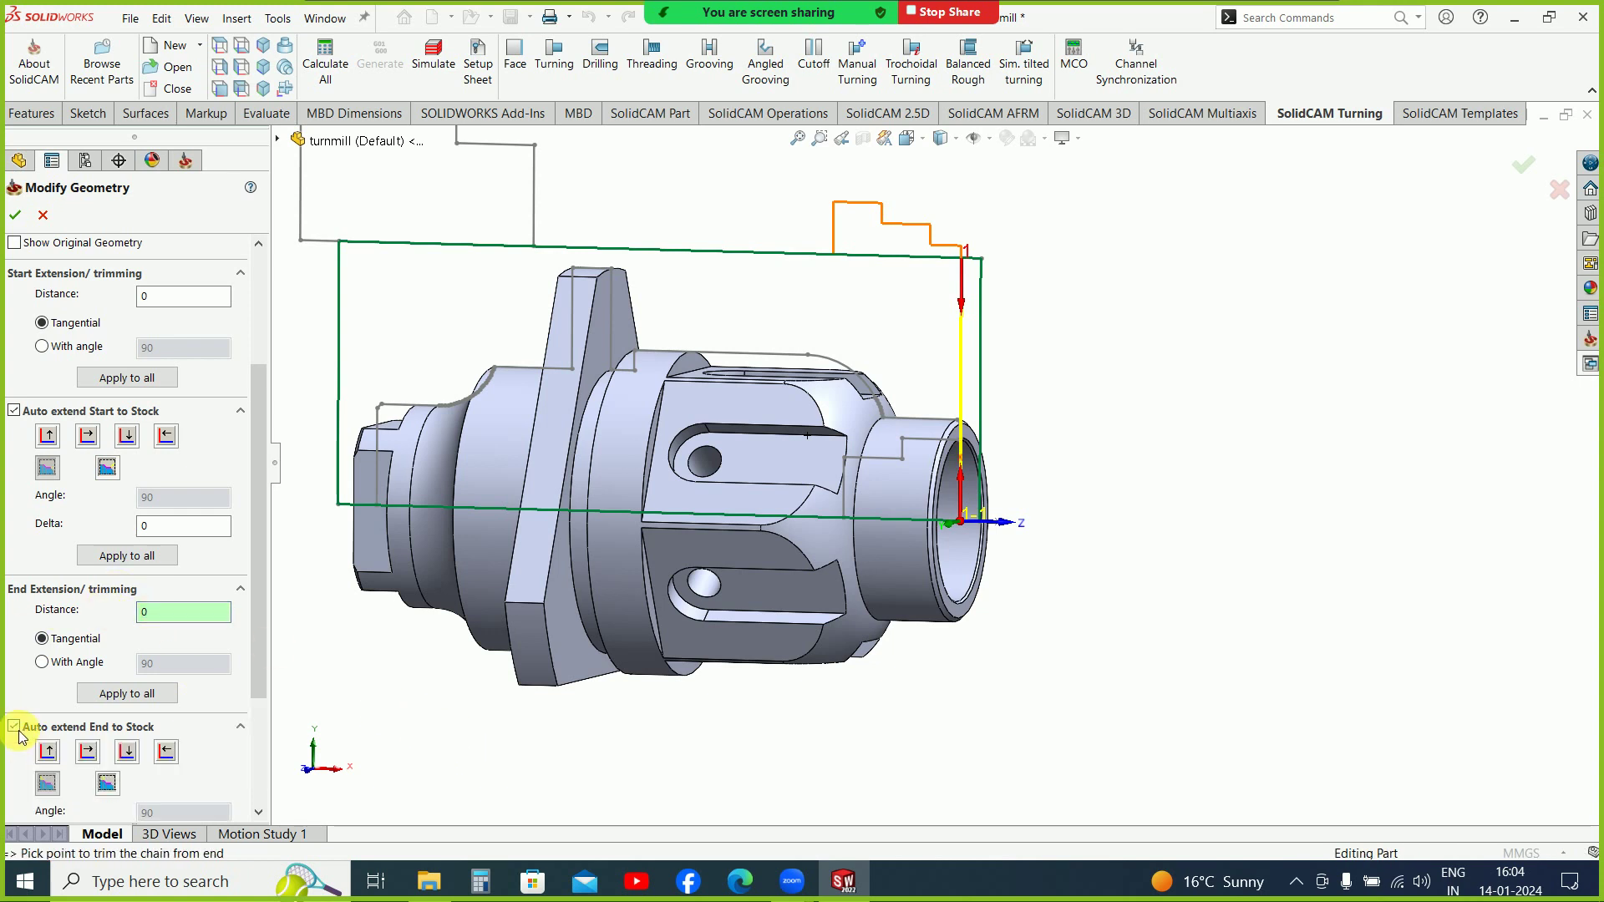
{"action": "left_click_drag", "start_coordinate": [262, 624], "coordinate": [258, 744]}
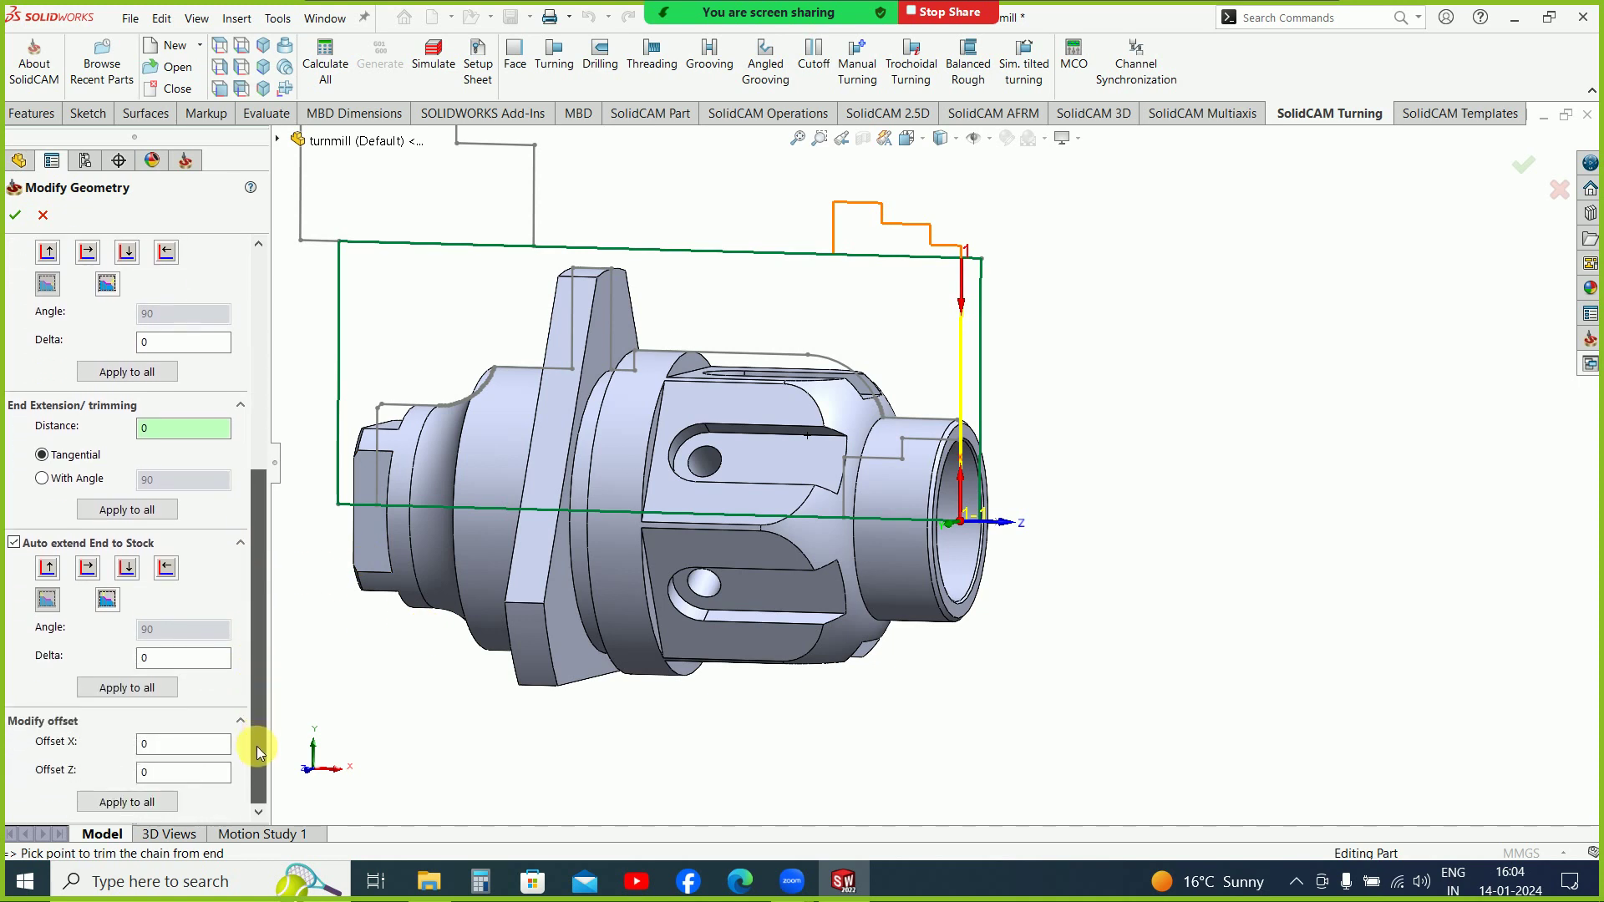
Step: Accept the modified contour geometry with its end automatically extended to the stock
{"action": "left_click", "coordinate": [163, 743]}
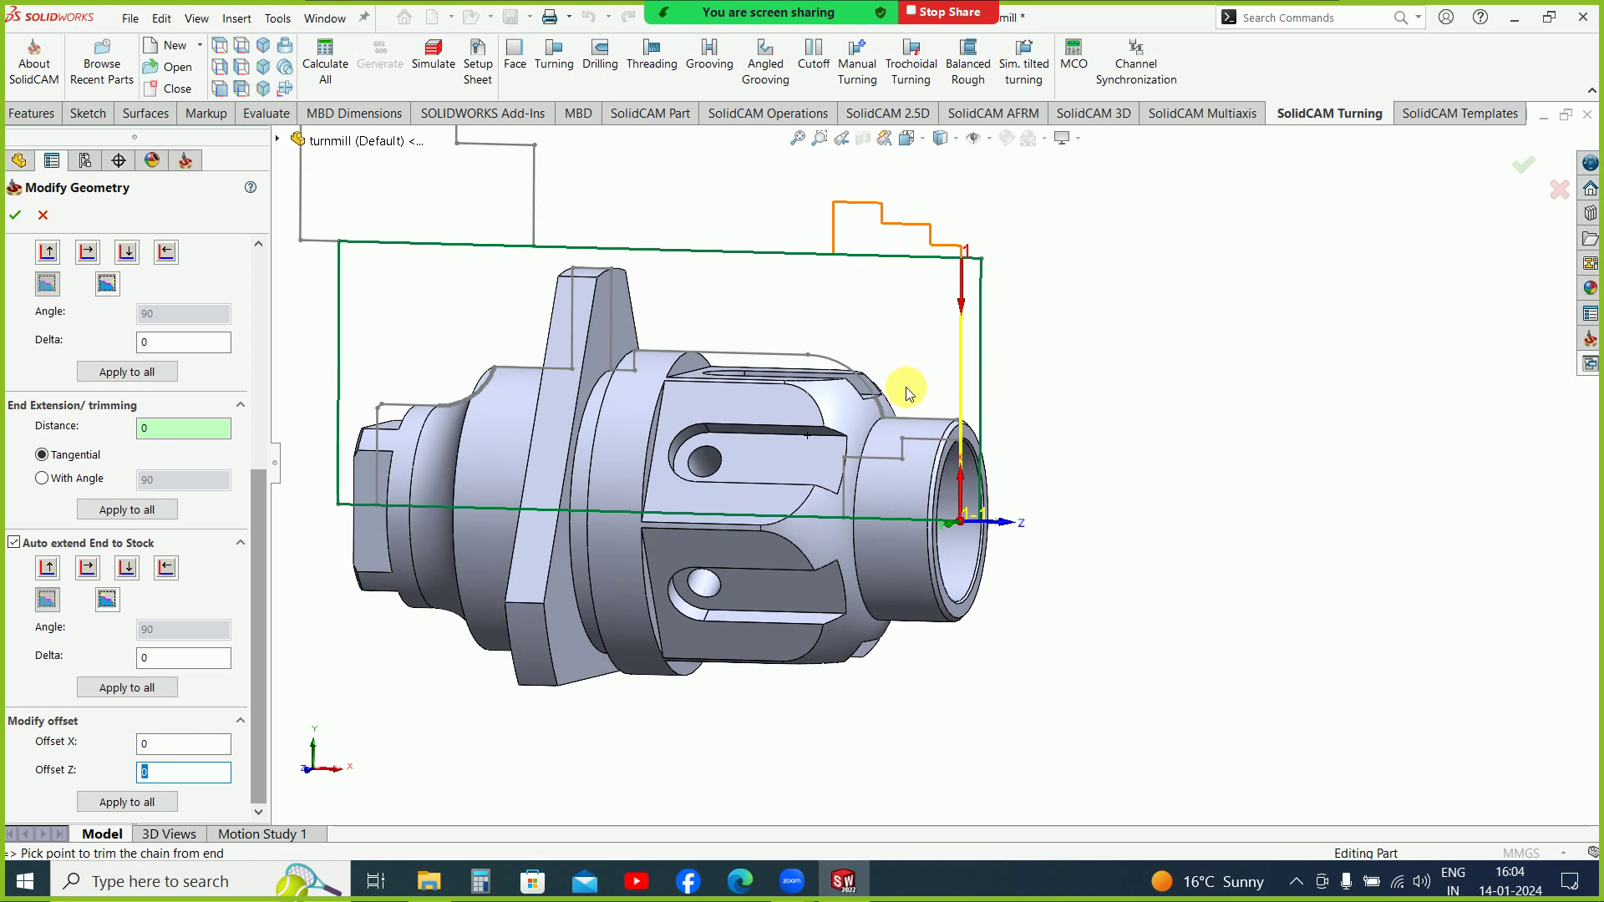
{"action": "left_click", "coordinate": [1054, 294]}
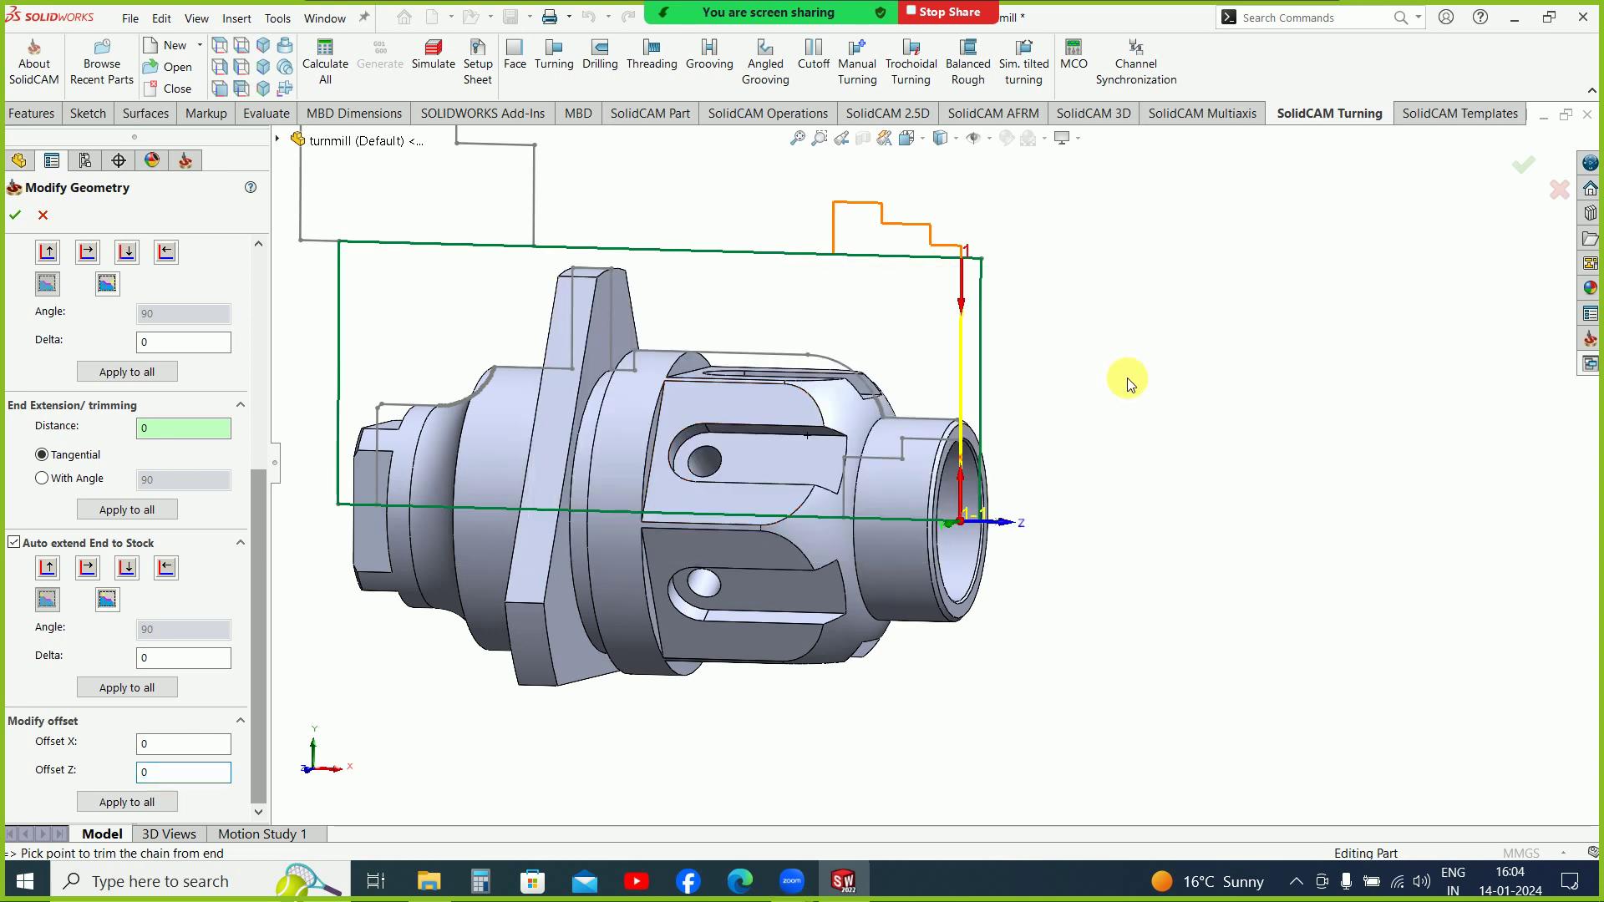
{"action": "scroll", "coordinate": [1119, 380], "scroll_direction": "up", "scroll_amount": 3}
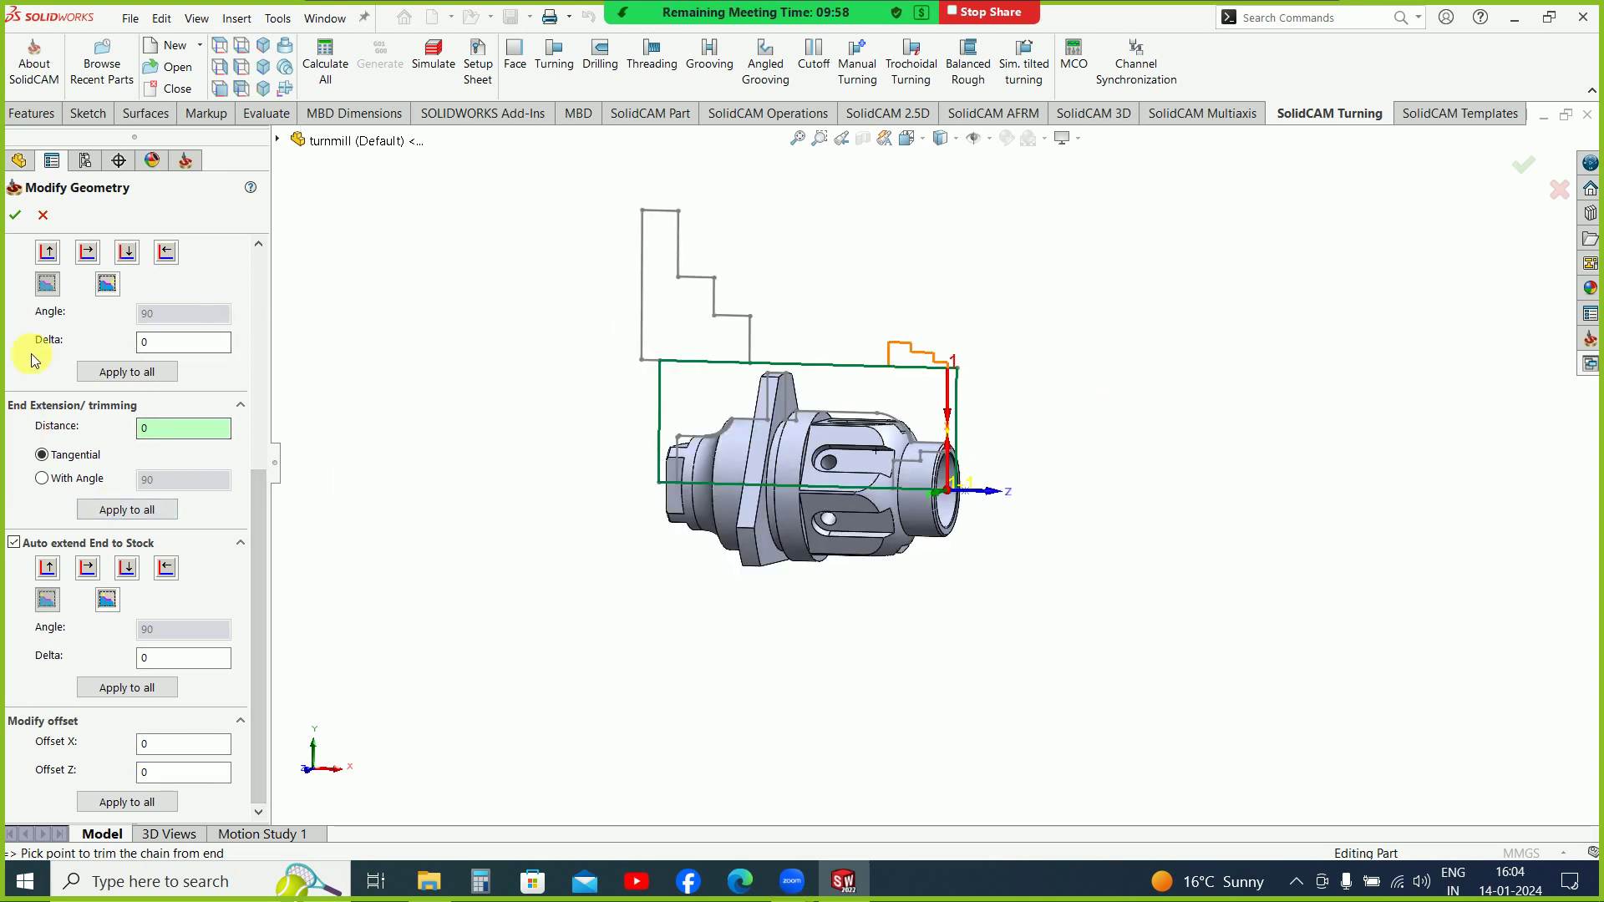
{"action": "left_click", "coordinate": [12, 215]}
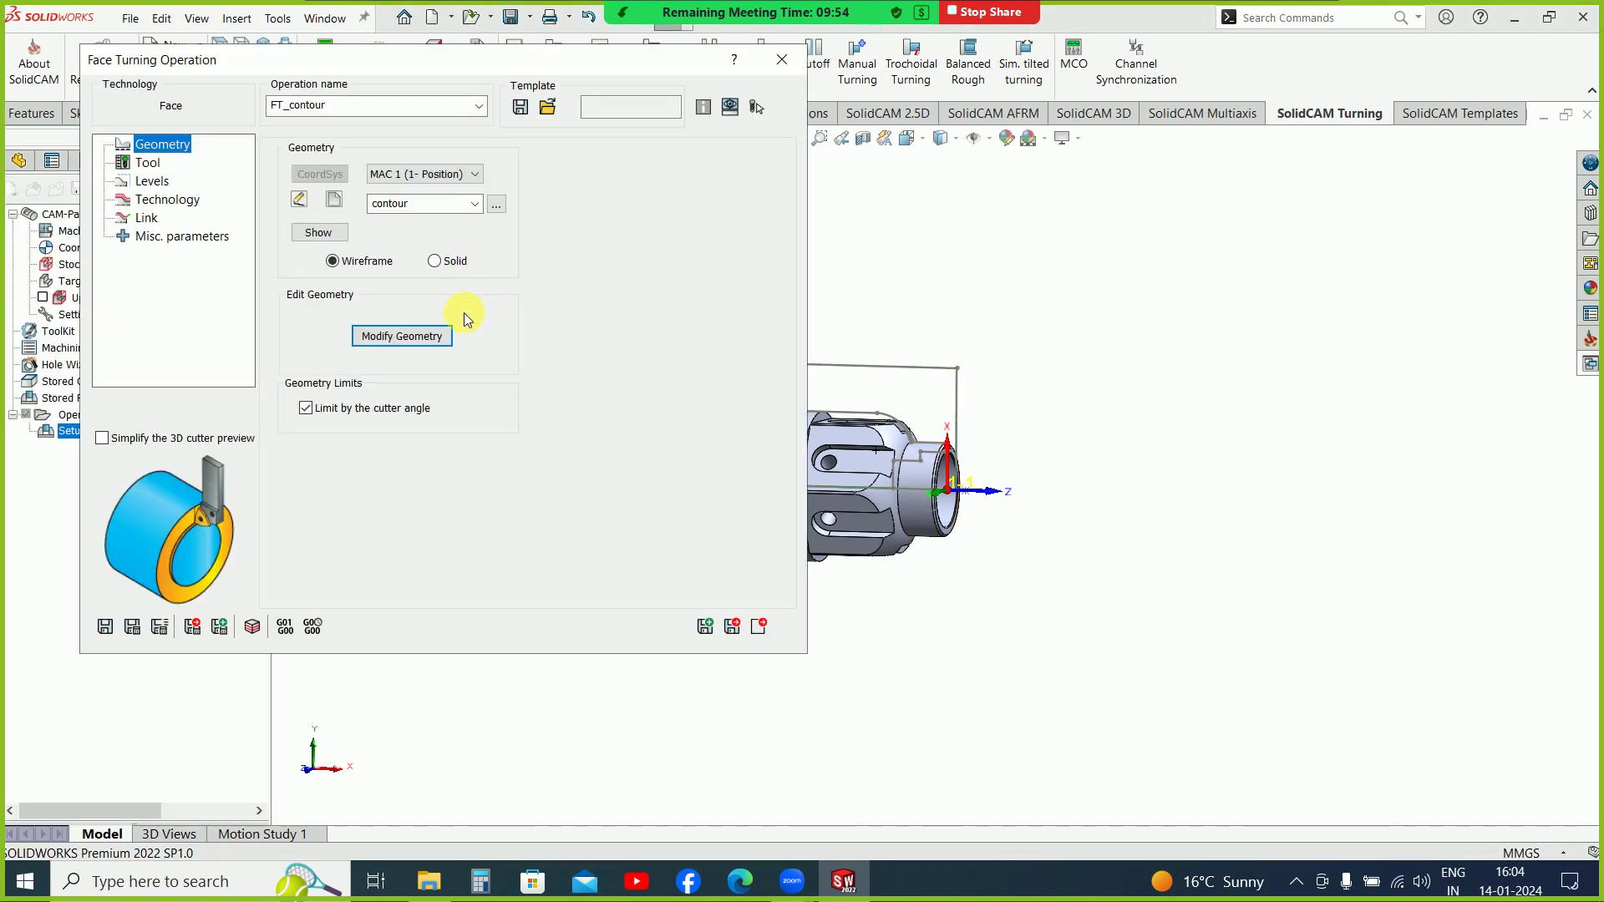
Step: Open the toolkit for the face turning operation and add an Ext. Turning tool to the Magazine_B_axis turret
{"action": "left_click", "coordinate": [149, 164]}
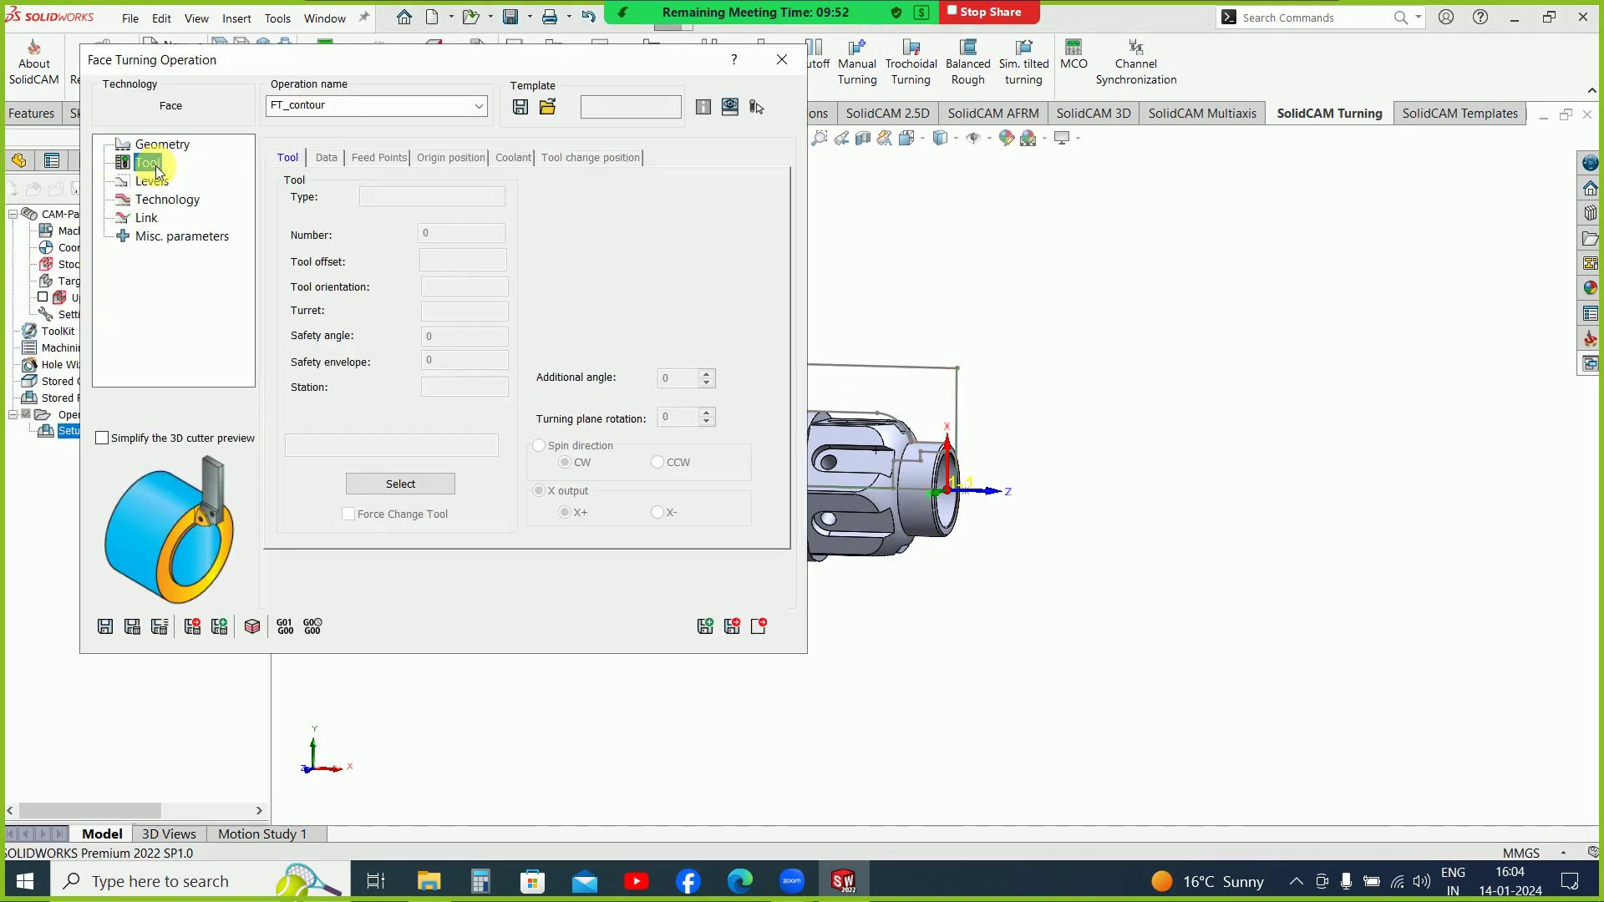
{"action": "left_click", "coordinate": [388, 483]}
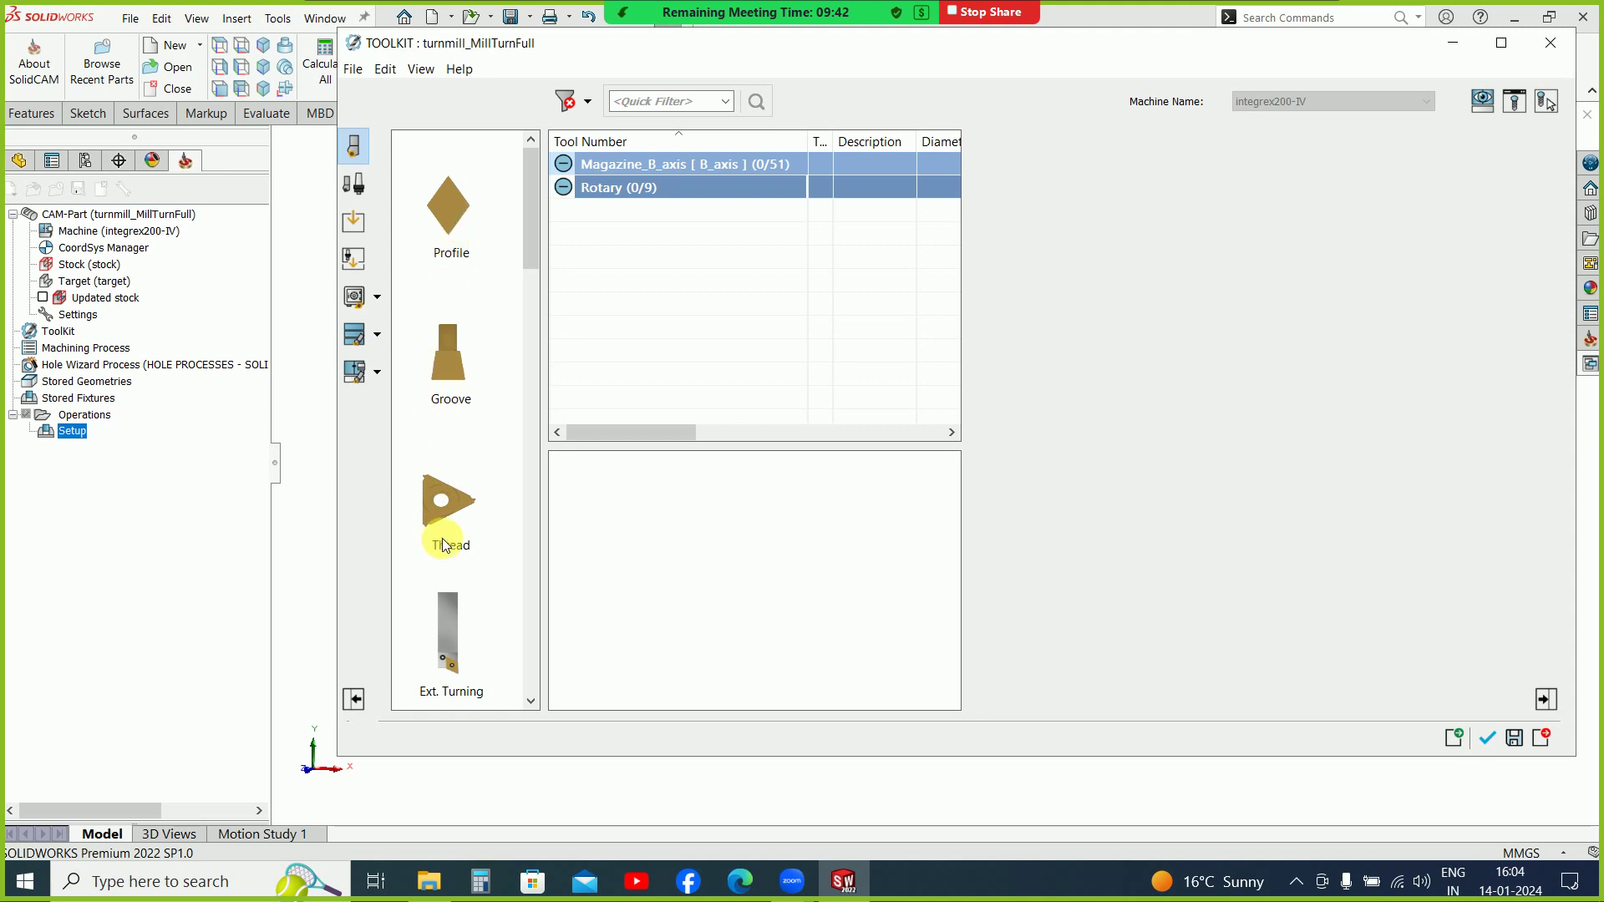
{"action": "scroll", "coordinate": [450, 670], "scroll_direction": "down", "scroll_amount": 3}
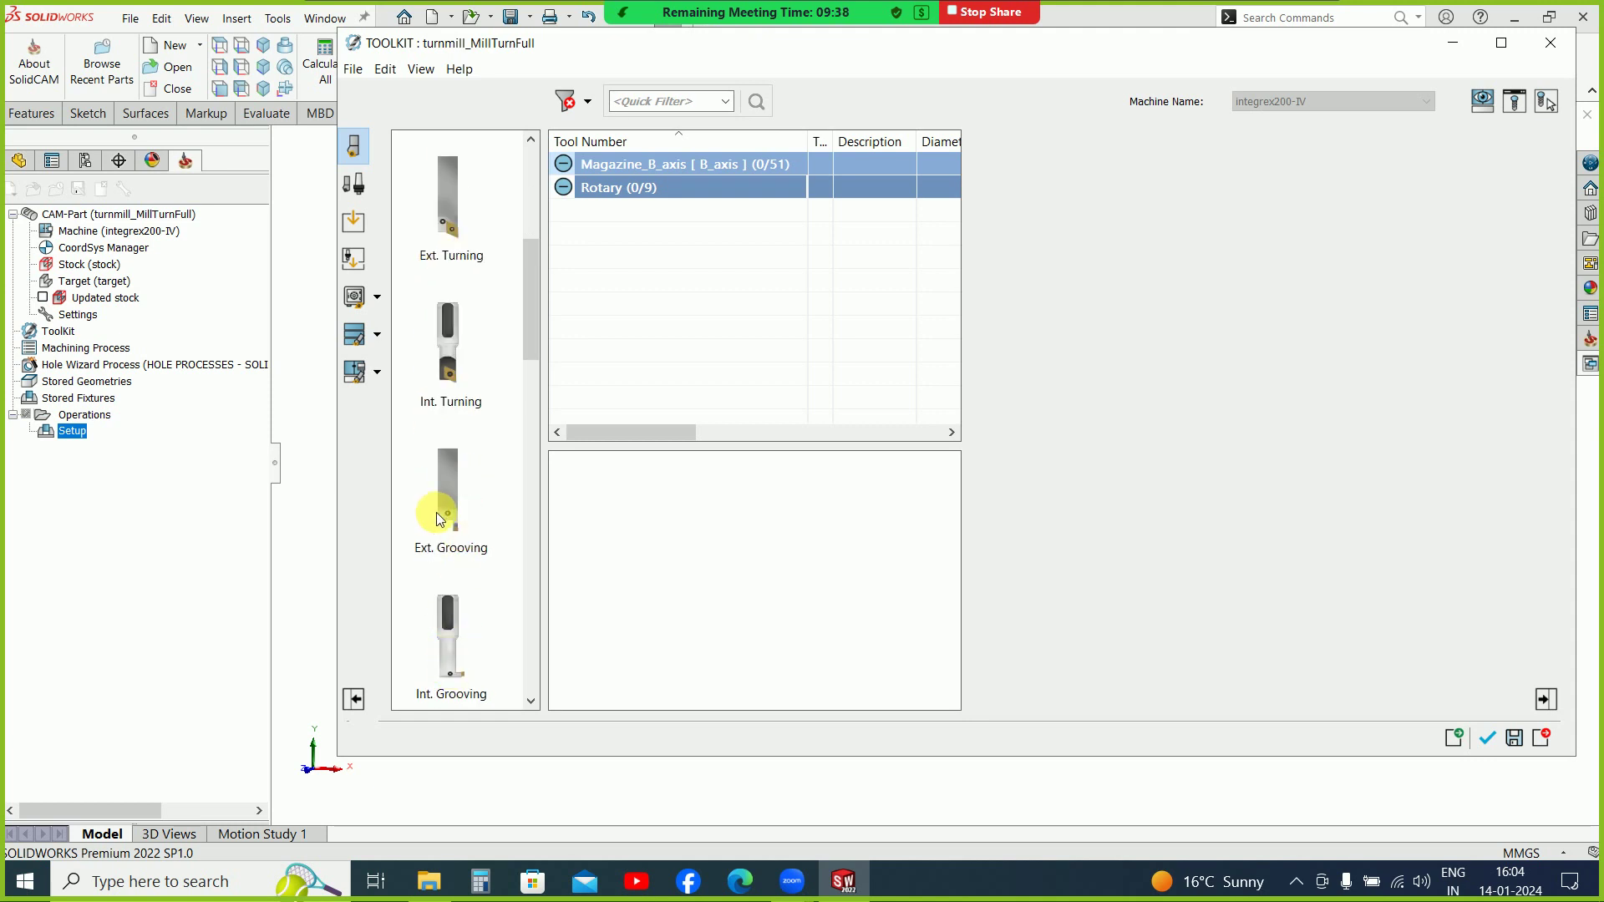
{"action": "scroll", "coordinate": [438, 520], "scroll_direction": "up", "scroll_amount": 3}
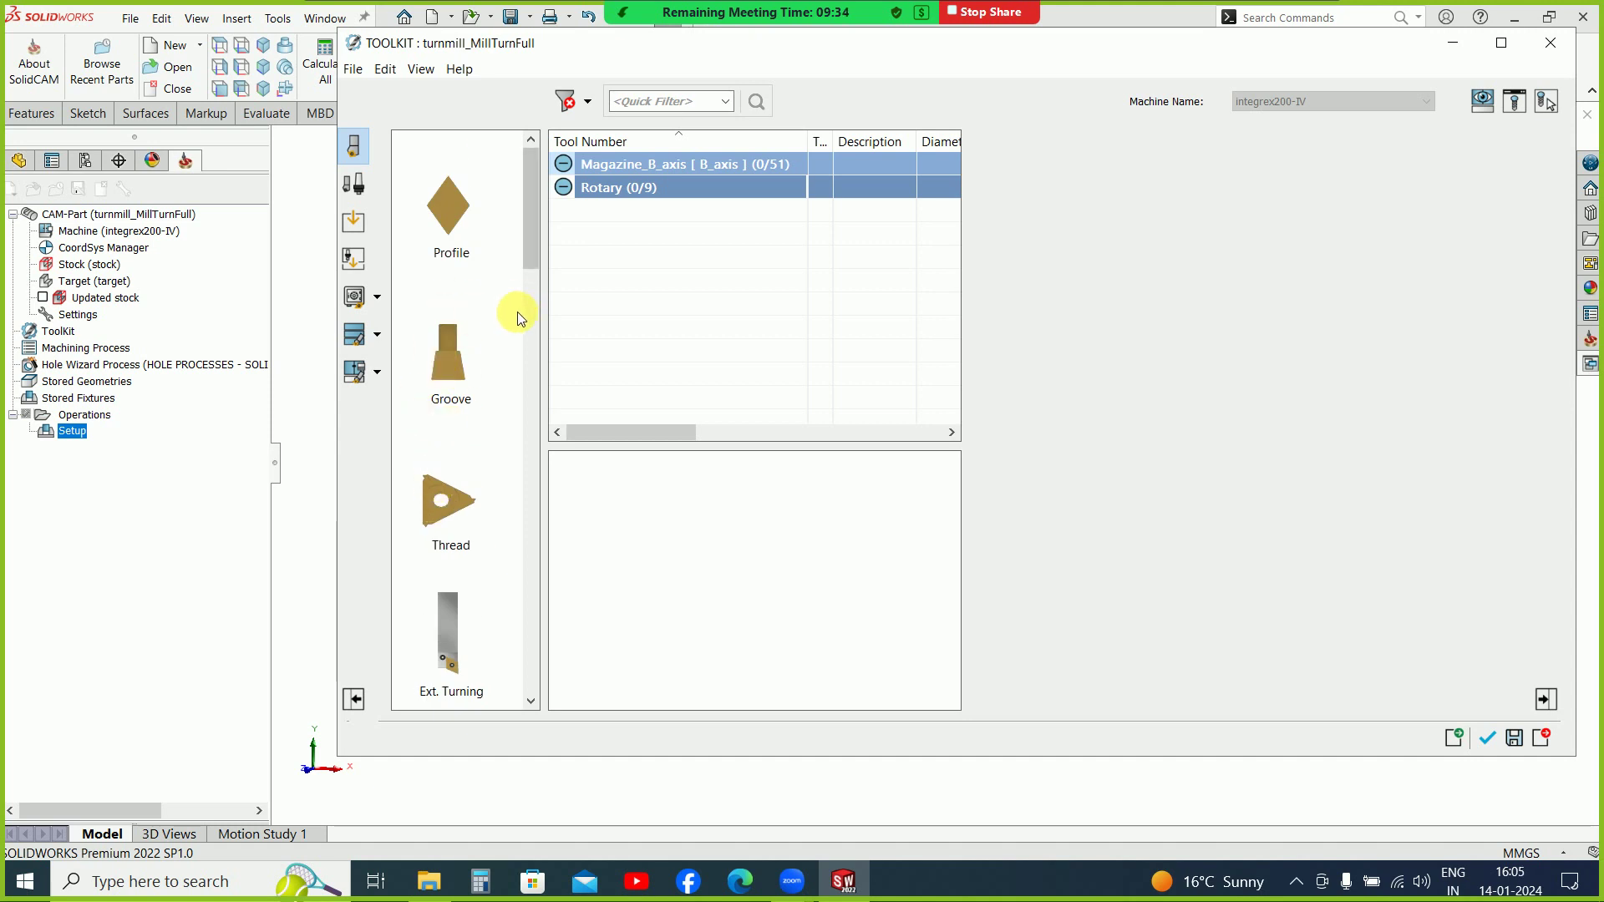
{"action": "scroll", "coordinate": [451, 585], "scroll_direction": "down", "scroll_amount": 3}
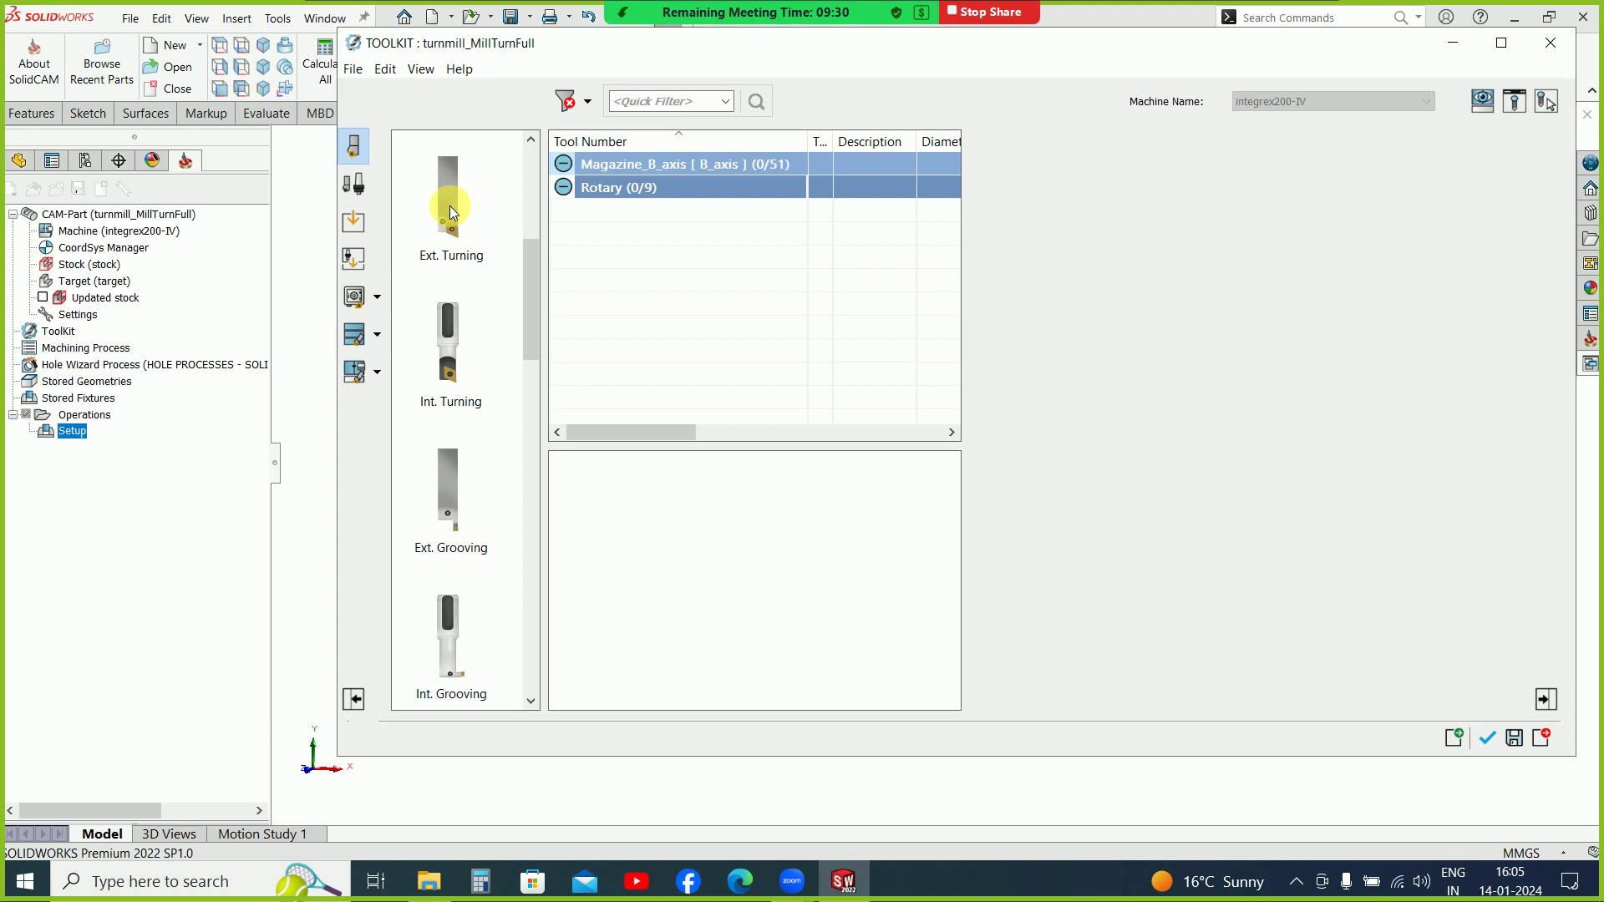
{"action": "scroll", "coordinate": [449, 208], "scroll_direction": "up", "scroll_amount": 3}
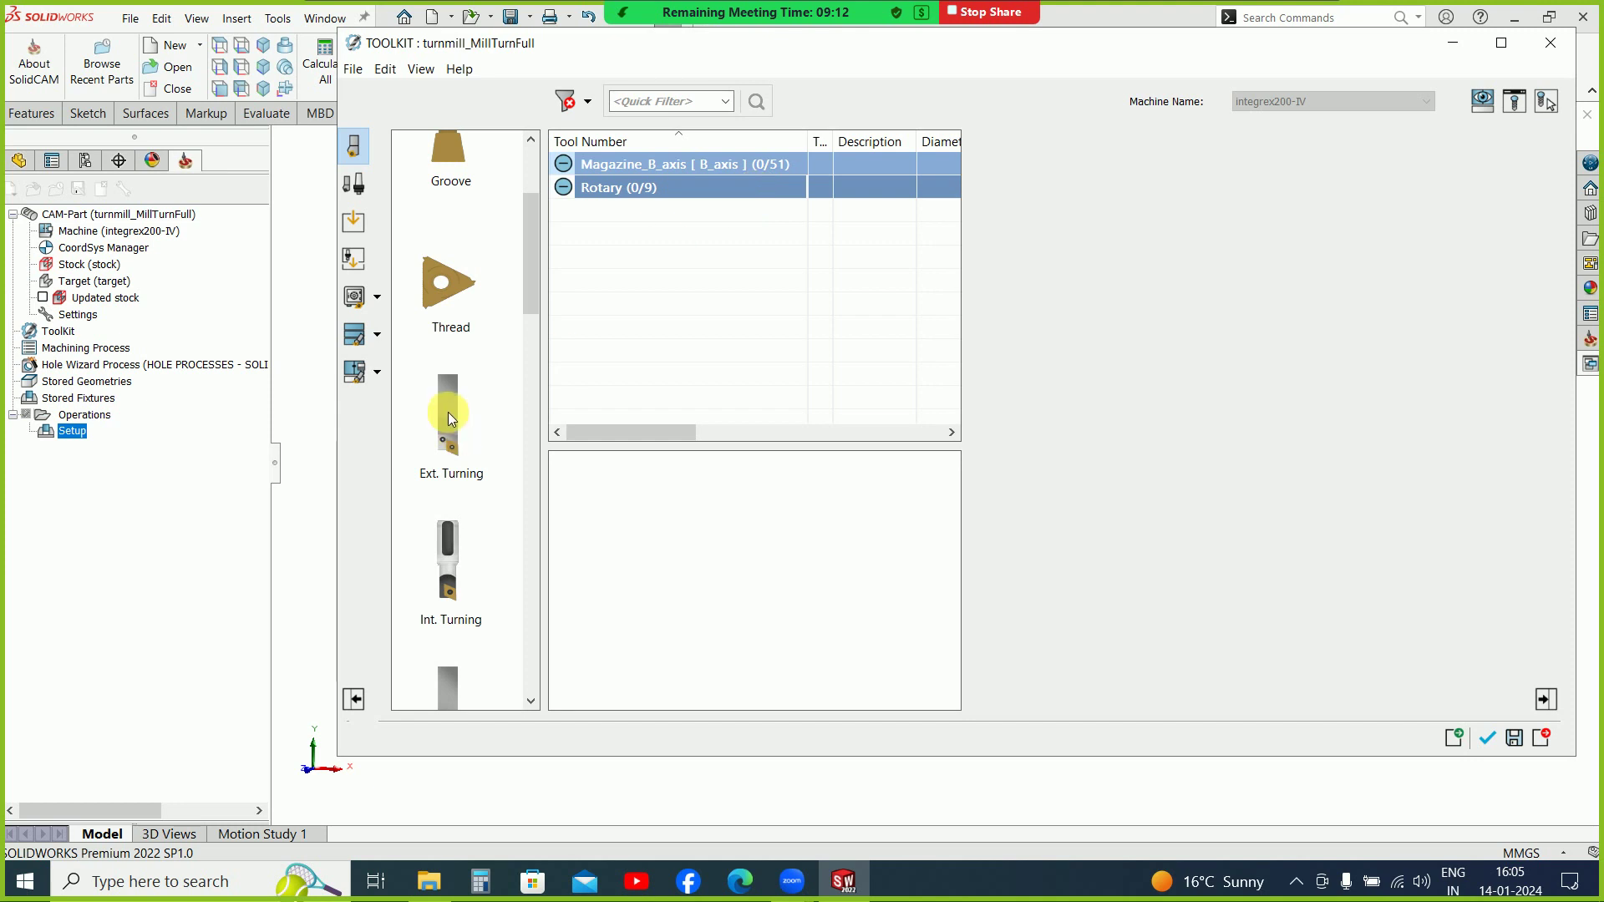
{"action": "left_click_drag", "start_coordinate": [447, 412], "coordinate": [623, 167]}
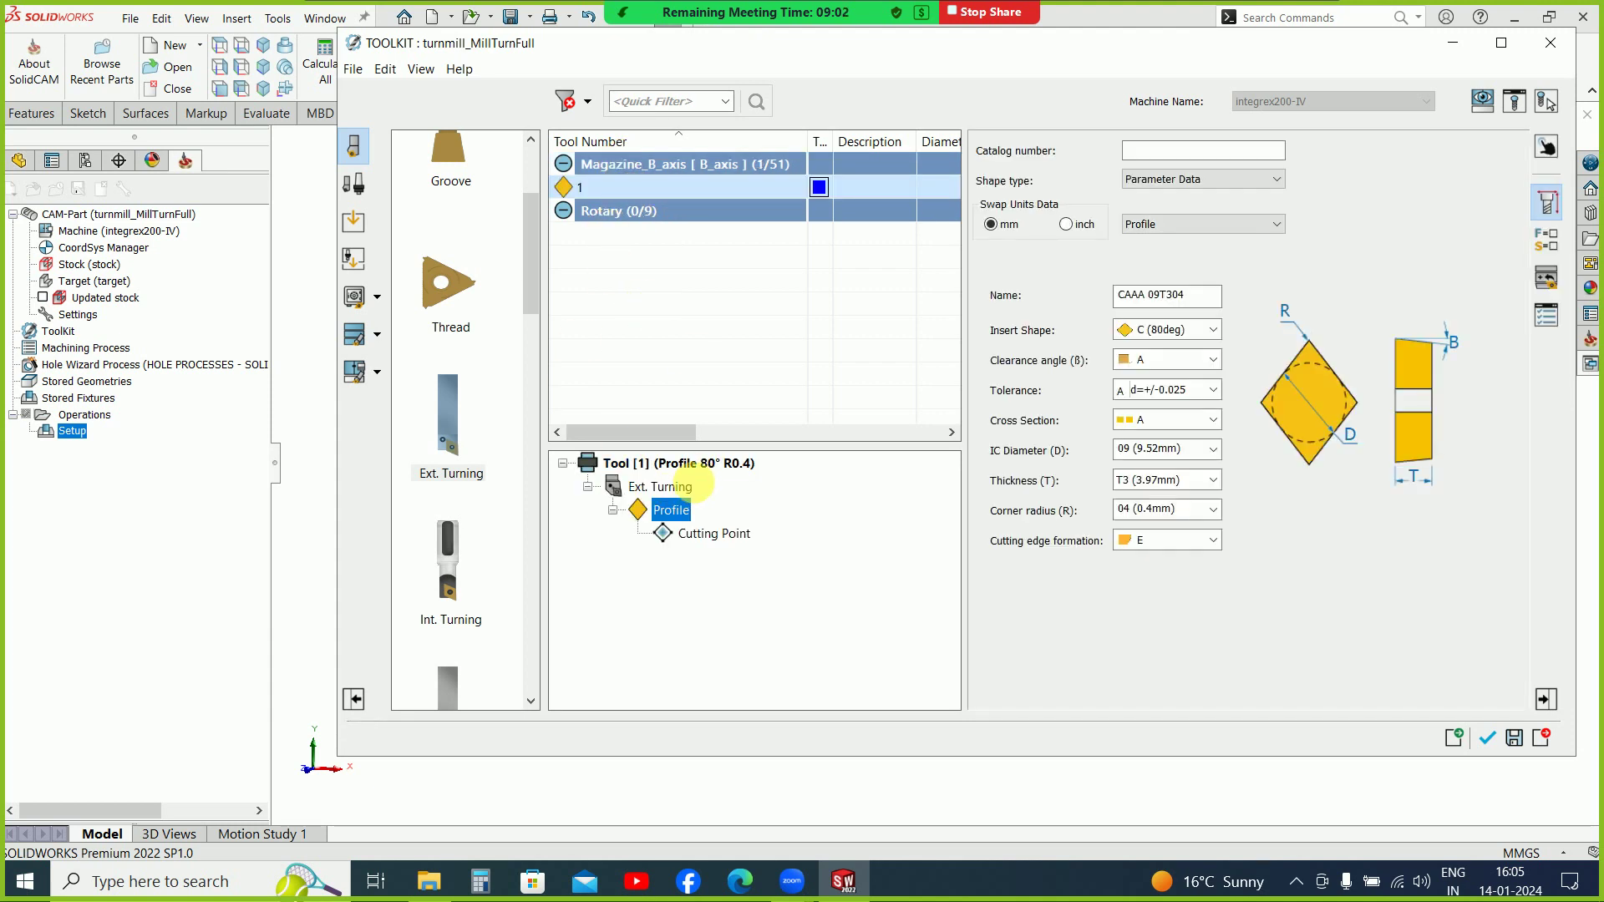
Step: Define the external turning tool's profile insert as DNMG 150608 and select the tool for the operation
{"action": "left_click_drag", "start_coordinate": [1203, 297], "coordinate": [1040, 313]}
{"action": "type", "text": "dnmg"}
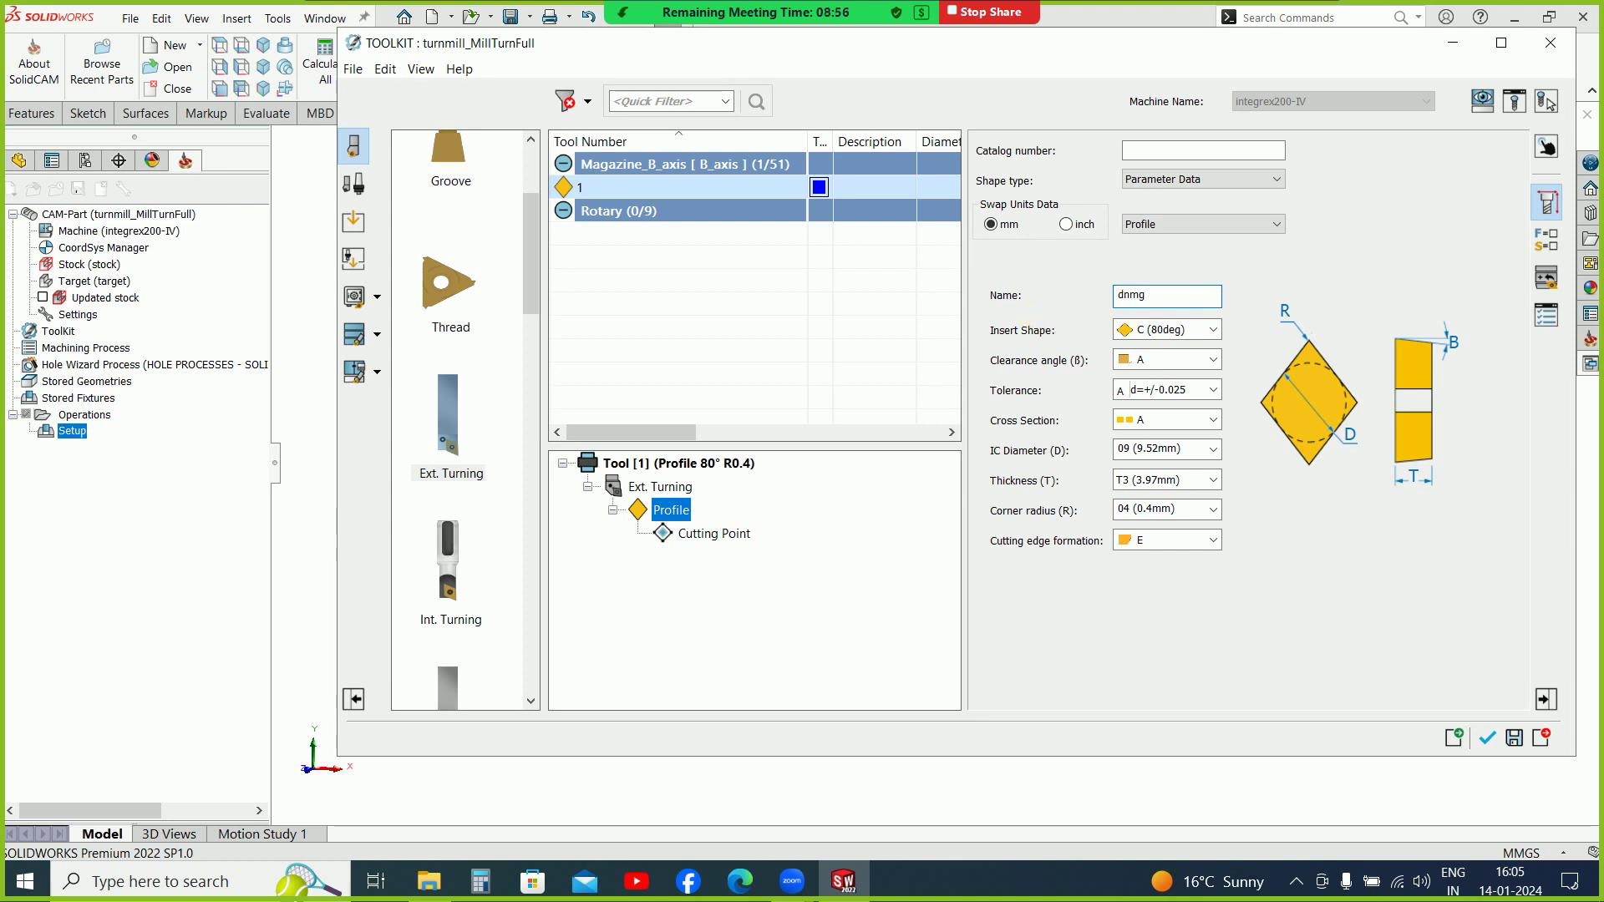
{"action": "type", "text": " 16"}
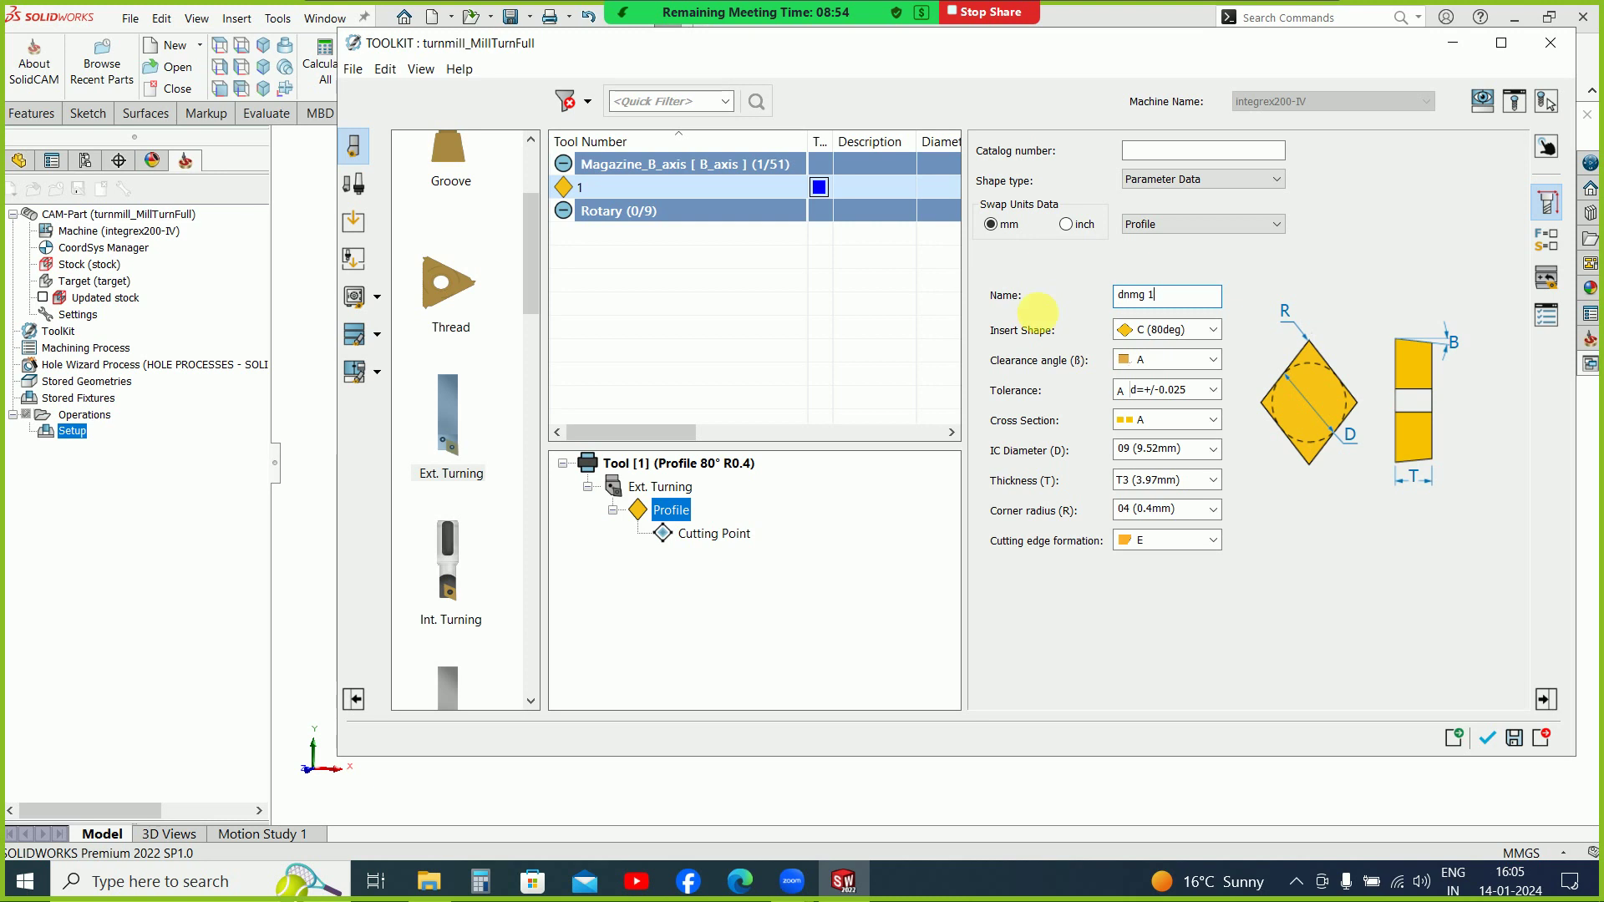
{"action": "key", "text": "BackSpace"}
{"action": "type", "text": "50608"}
{"action": "key", "text": "Return"}
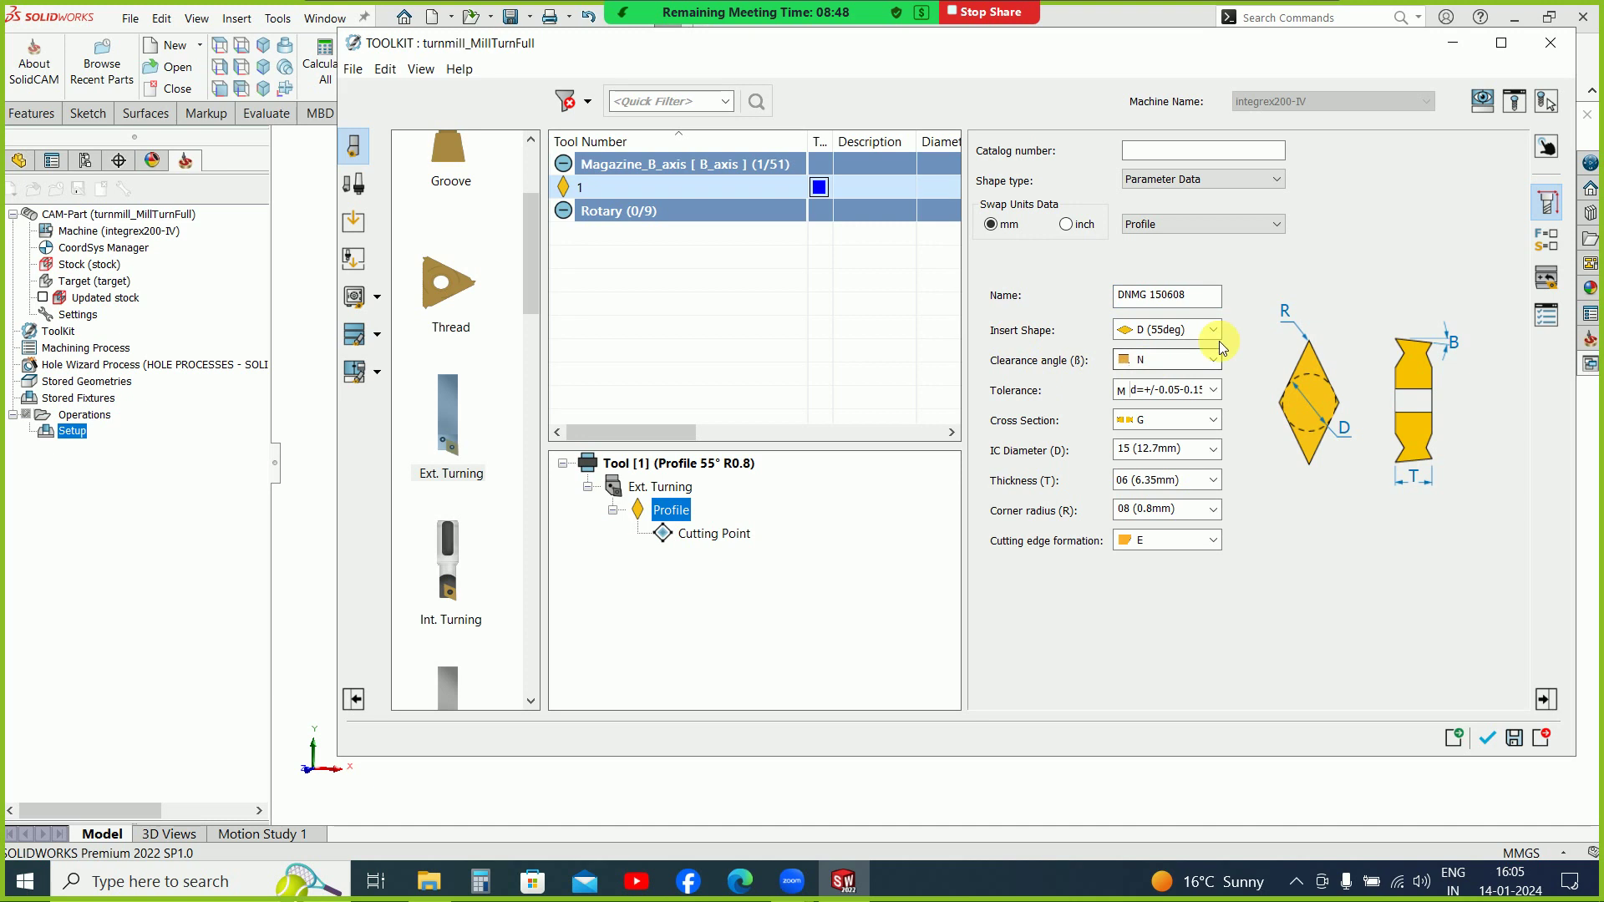
{"action": "left_click", "coordinate": [1487, 743]}
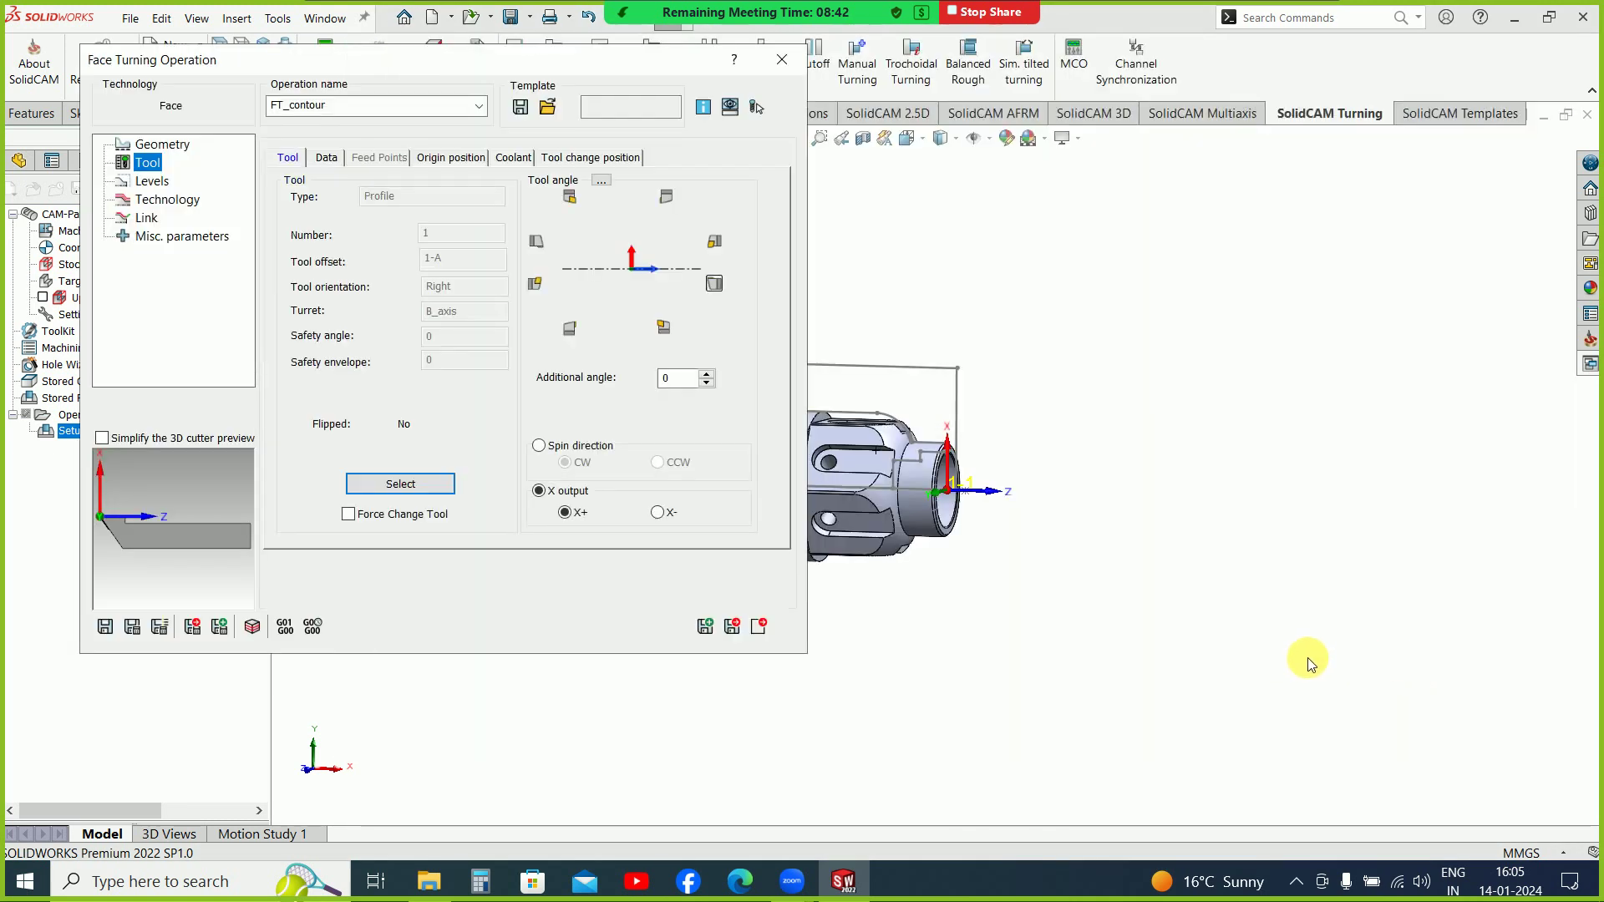
Step: Set the tool angle to the unflipped vertical holder orientation above the turning axis, on the +Z side
{"action": "left_click_drag", "start_coordinate": [104, 505], "coordinate": [169, 496]}
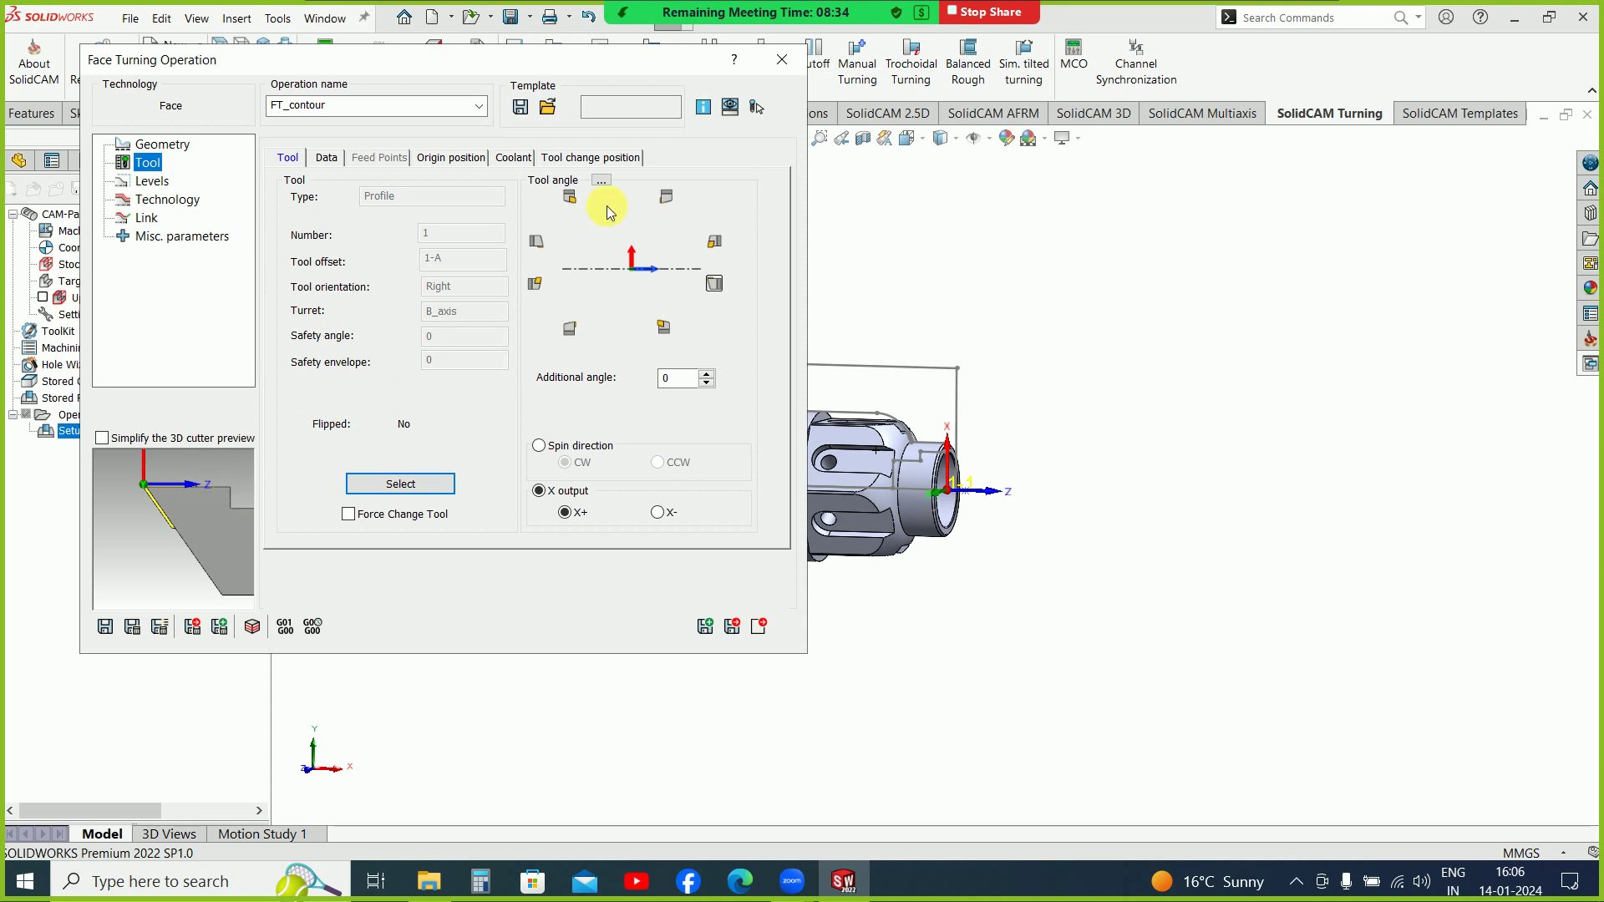
{"action": "left_click", "coordinate": [666, 199]}
{"action": "left_click_drag", "start_coordinate": [188, 556], "coordinate": [199, 524]}
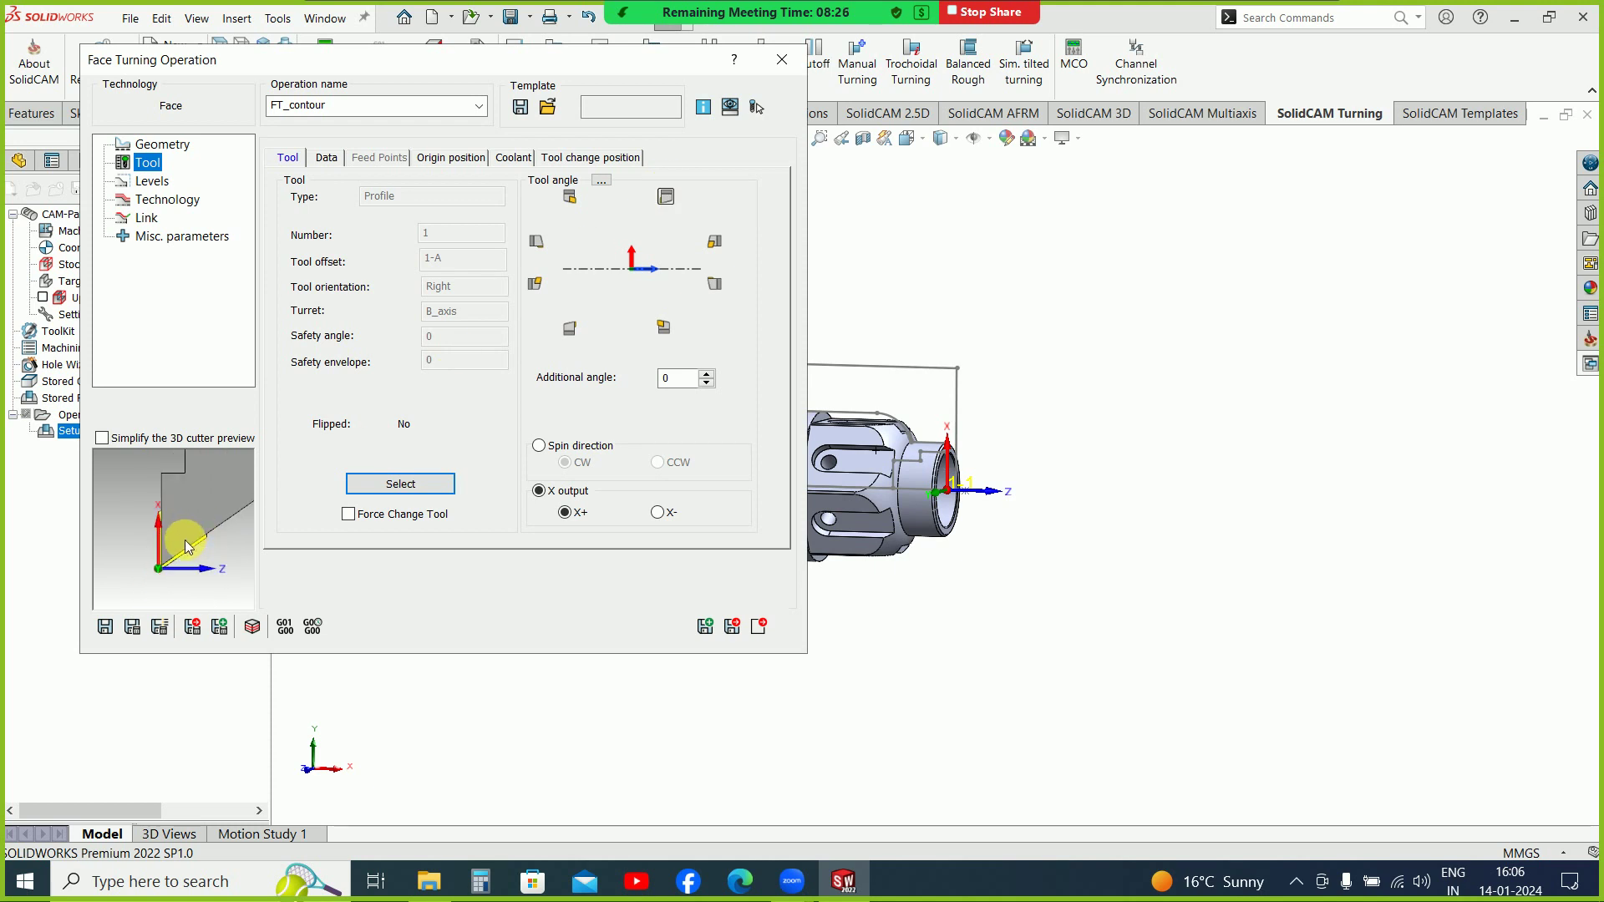
{"action": "left_click", "coordinate": [583, 203]}
{"action": "left_click", "coordinate": [669, 199]}
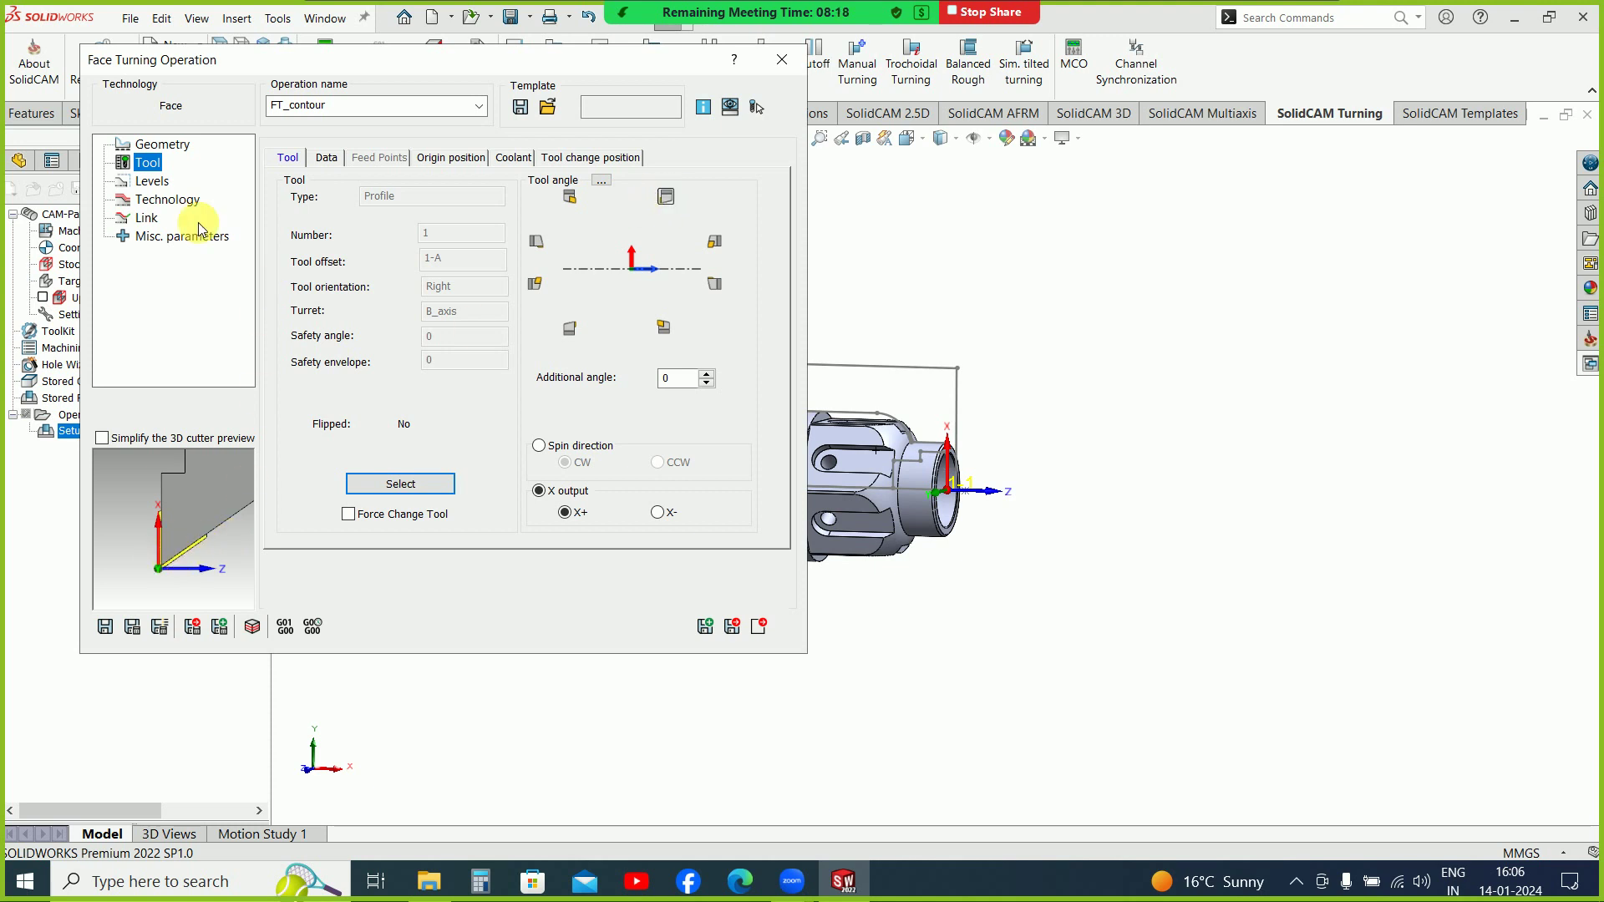
Step: Set cutting speeds of 200 m/min for the spin rate and 250 m/min for spin finish, with a max spin of 1500
{"action": "left_click", "coordinate": [326, 159]}
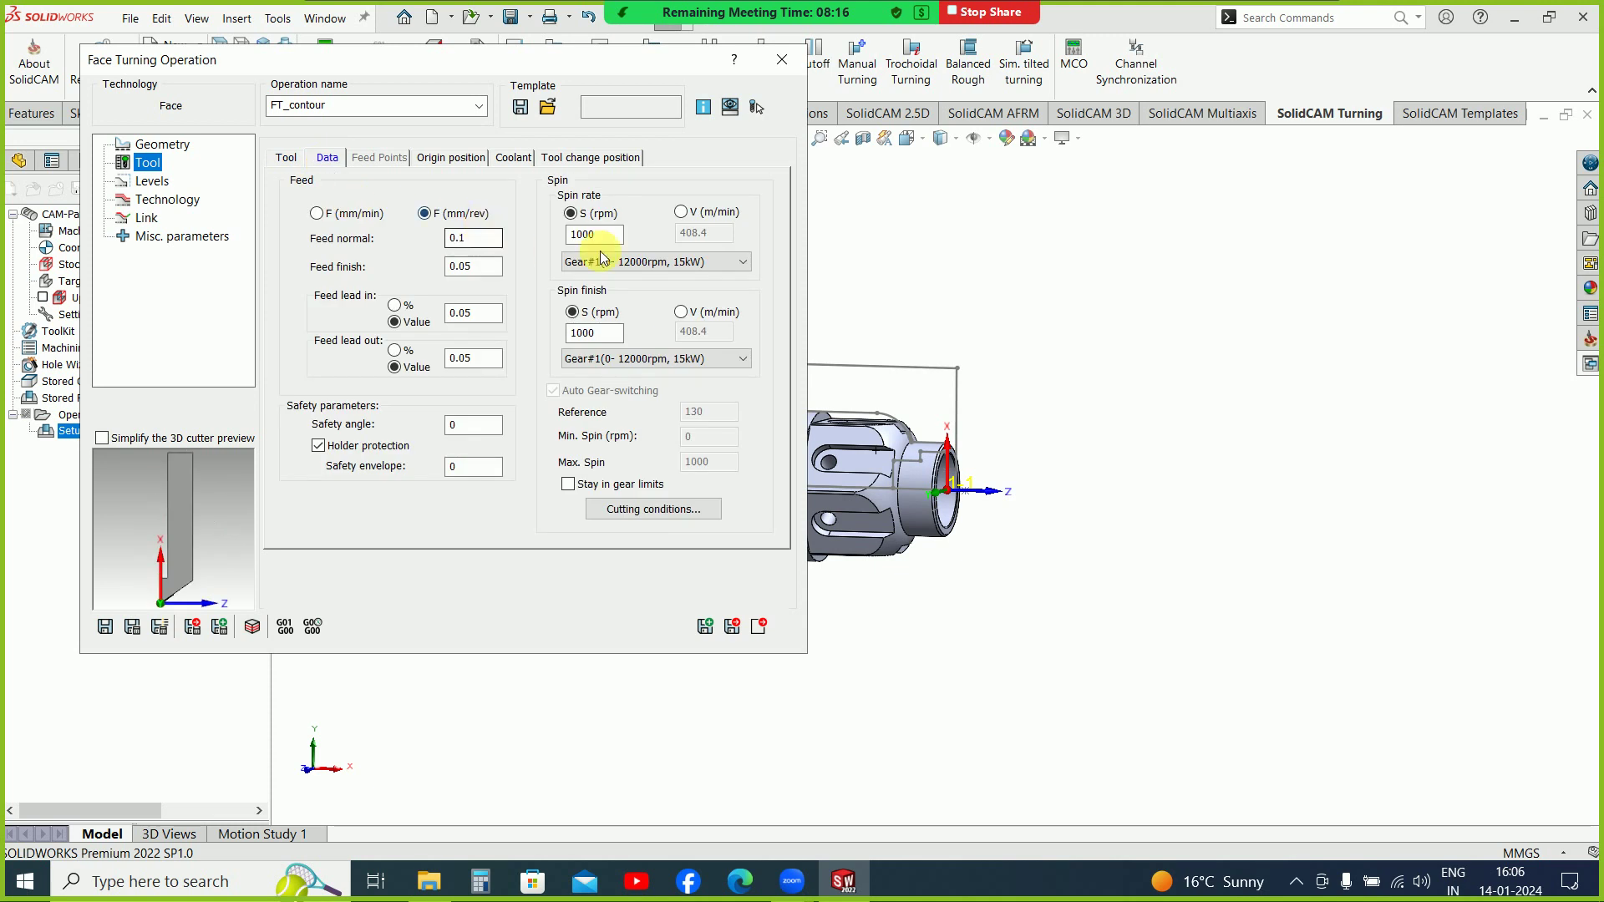
{"action": "left_click", "coordinate": [681, 211]}
{"action": "type", "text": "200"}
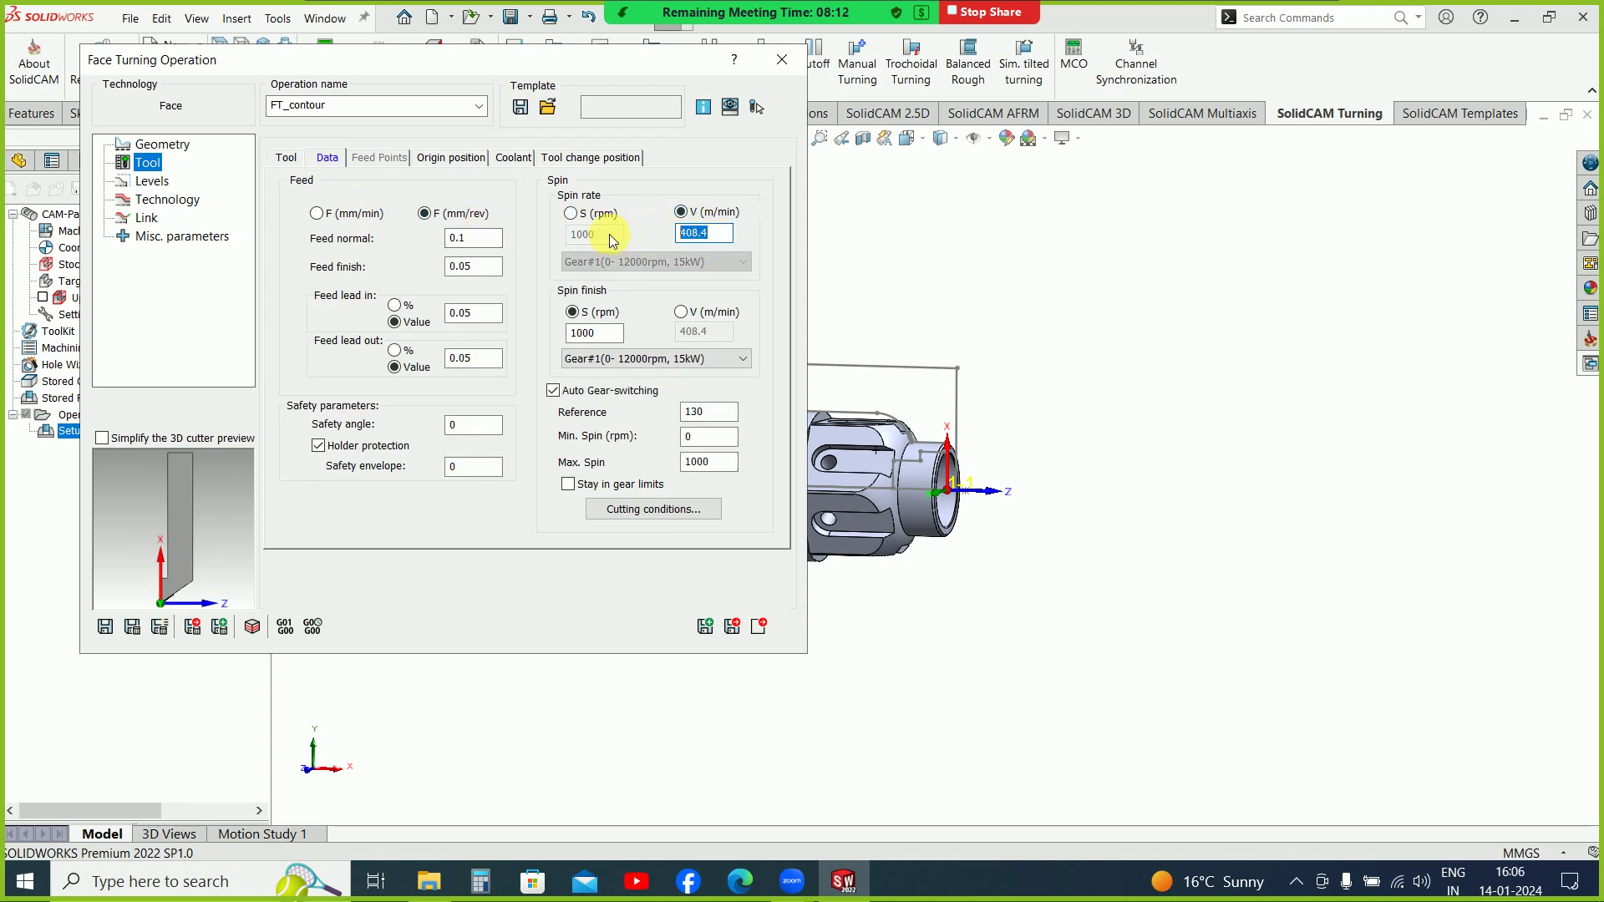
{"action": "left_click", "coordinate": [682, 312]}
{"action": "type", "text": "250"}
{"action": "double_click", "coordinate": [728, 463]}
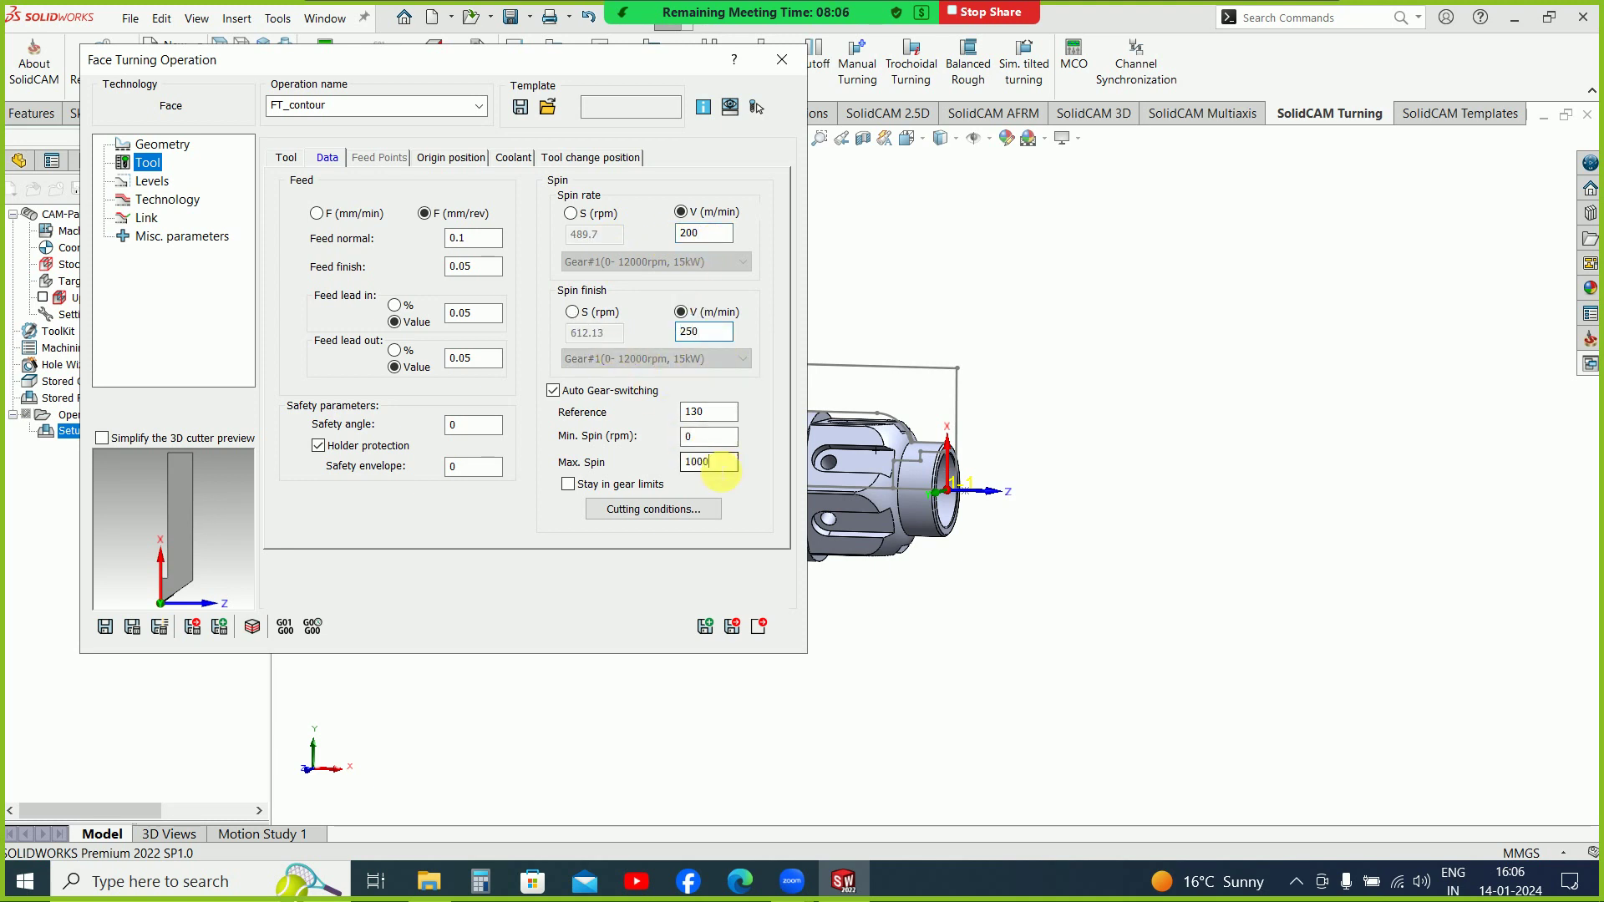
{"action": "type", "text": "1500"}
Step: Set the normal feed to 0.25 mm/rev and the finish feed to 0.1 mm/rev
{"action": "left_click_drag", "start_coordinate": [490, 238], "coordinate": [423, 238]}
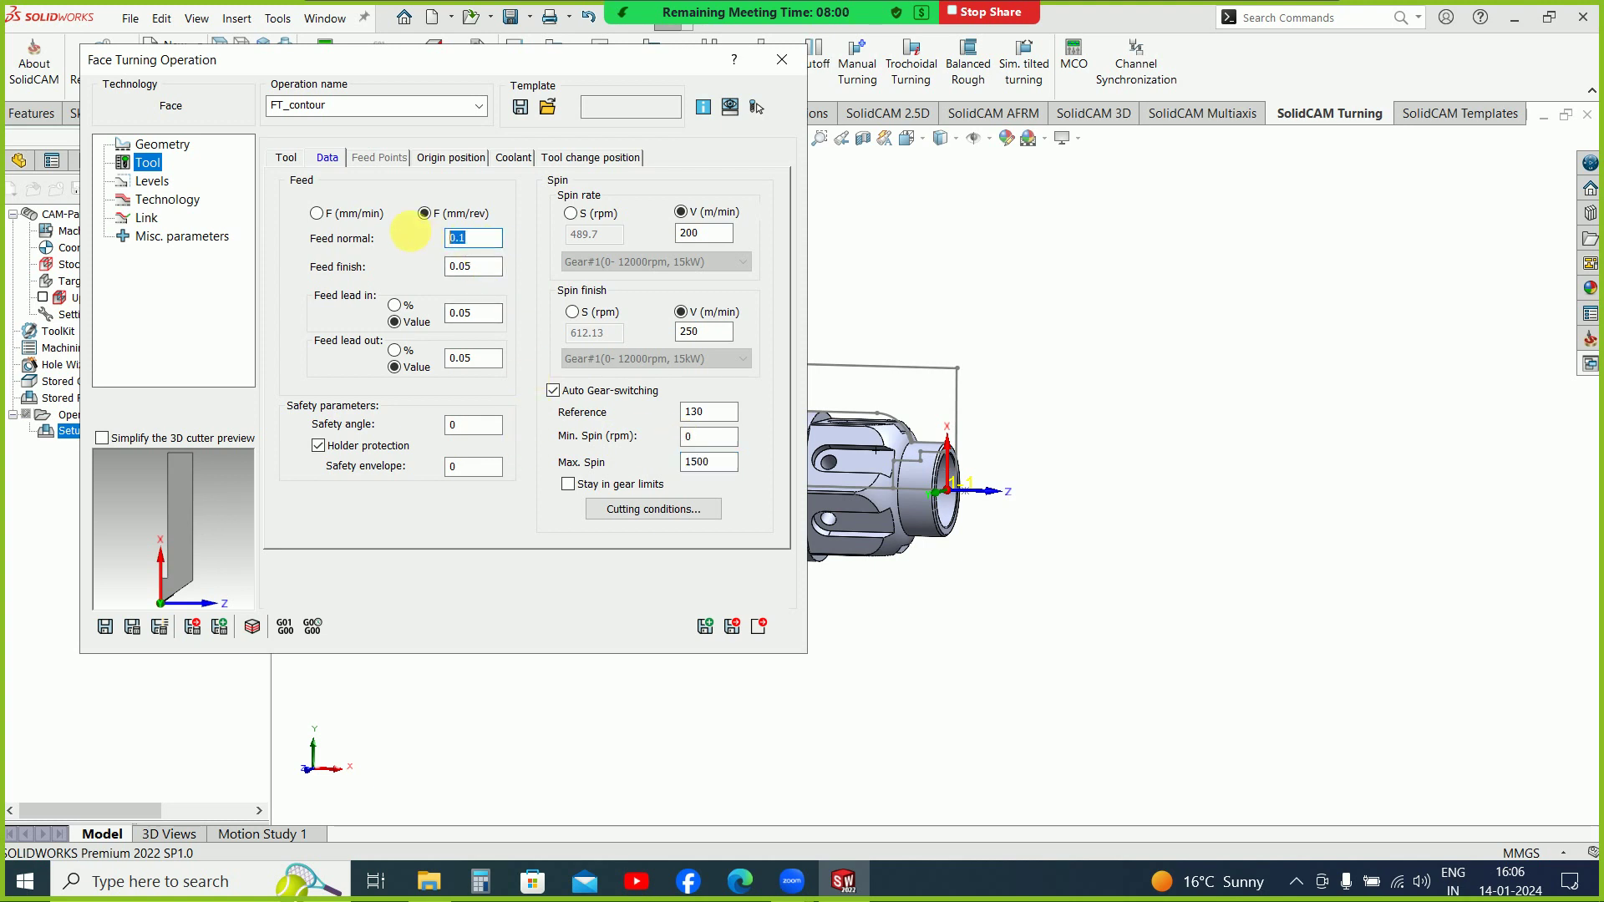
{"action": "type", "text": ".25"}
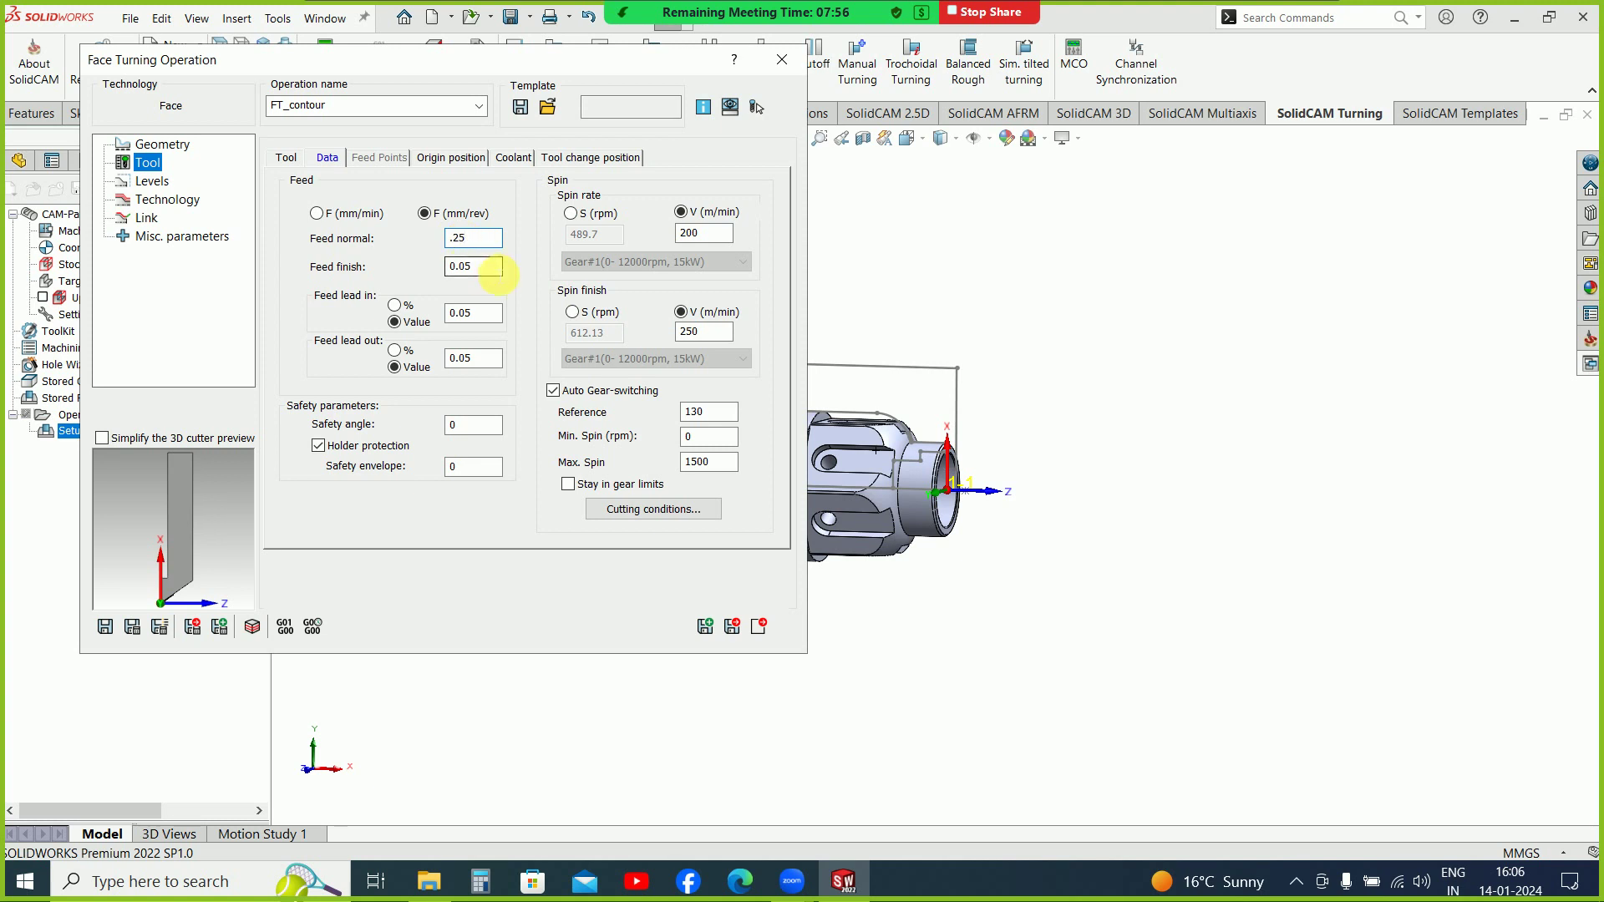
{"action": "left_click_drag", "start_coordinate": [477, 267], "coordinate": [372, 243]}
{"action": "type", "text": ".1"}
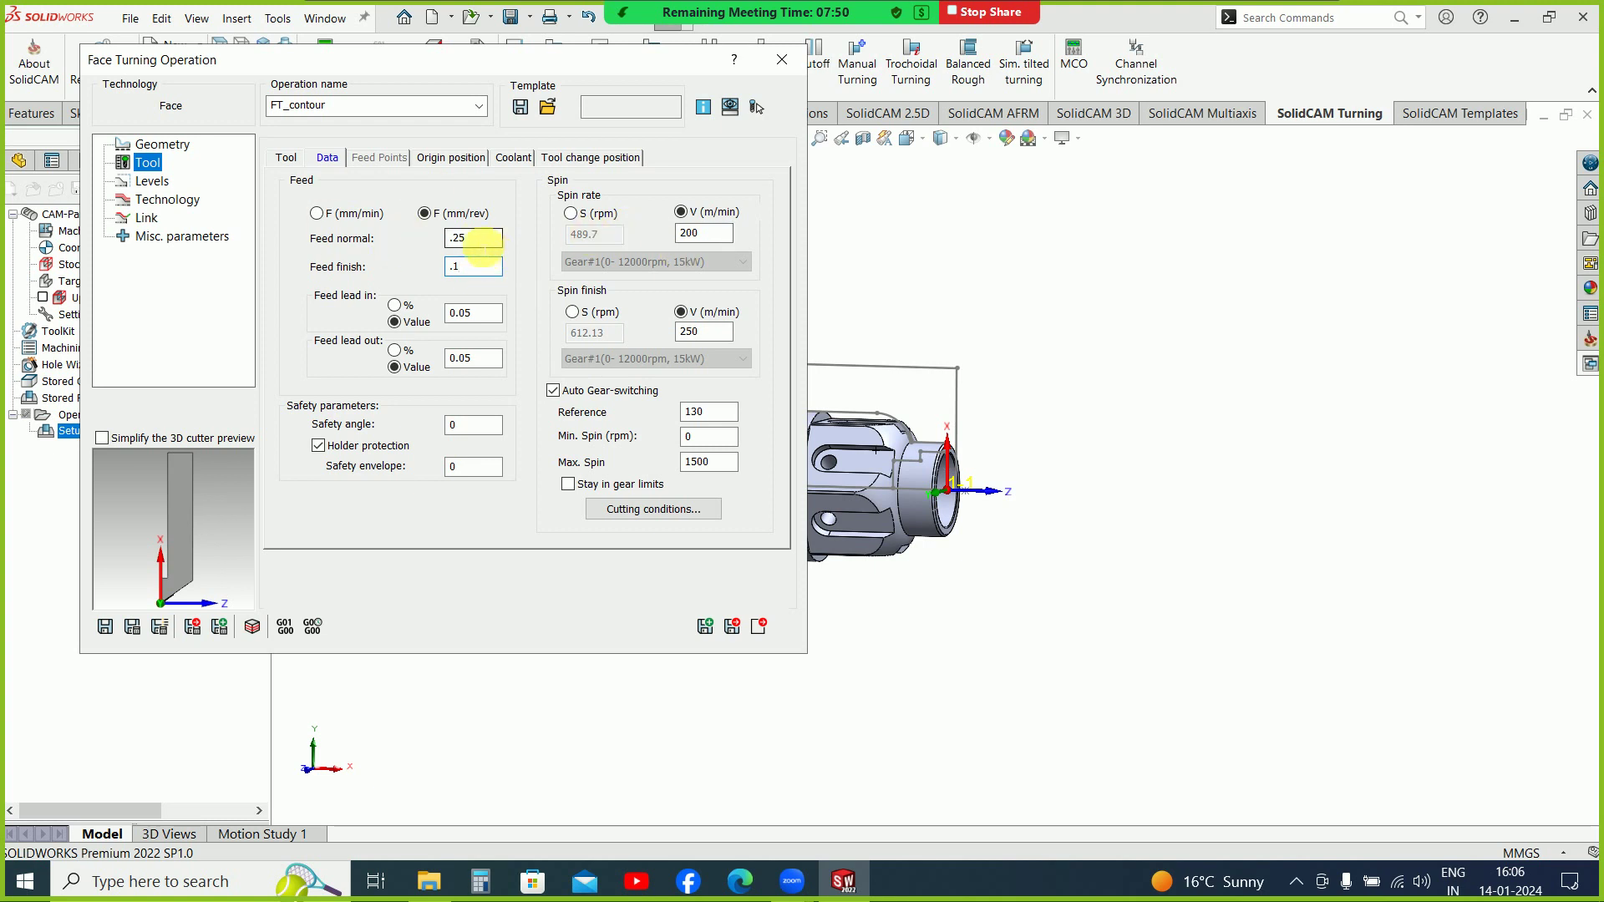
Step: Set the operation's fixture clearance to 1, keeping the safety distance at 2
{"action": "left_click", "coordinate": [151, 182]}
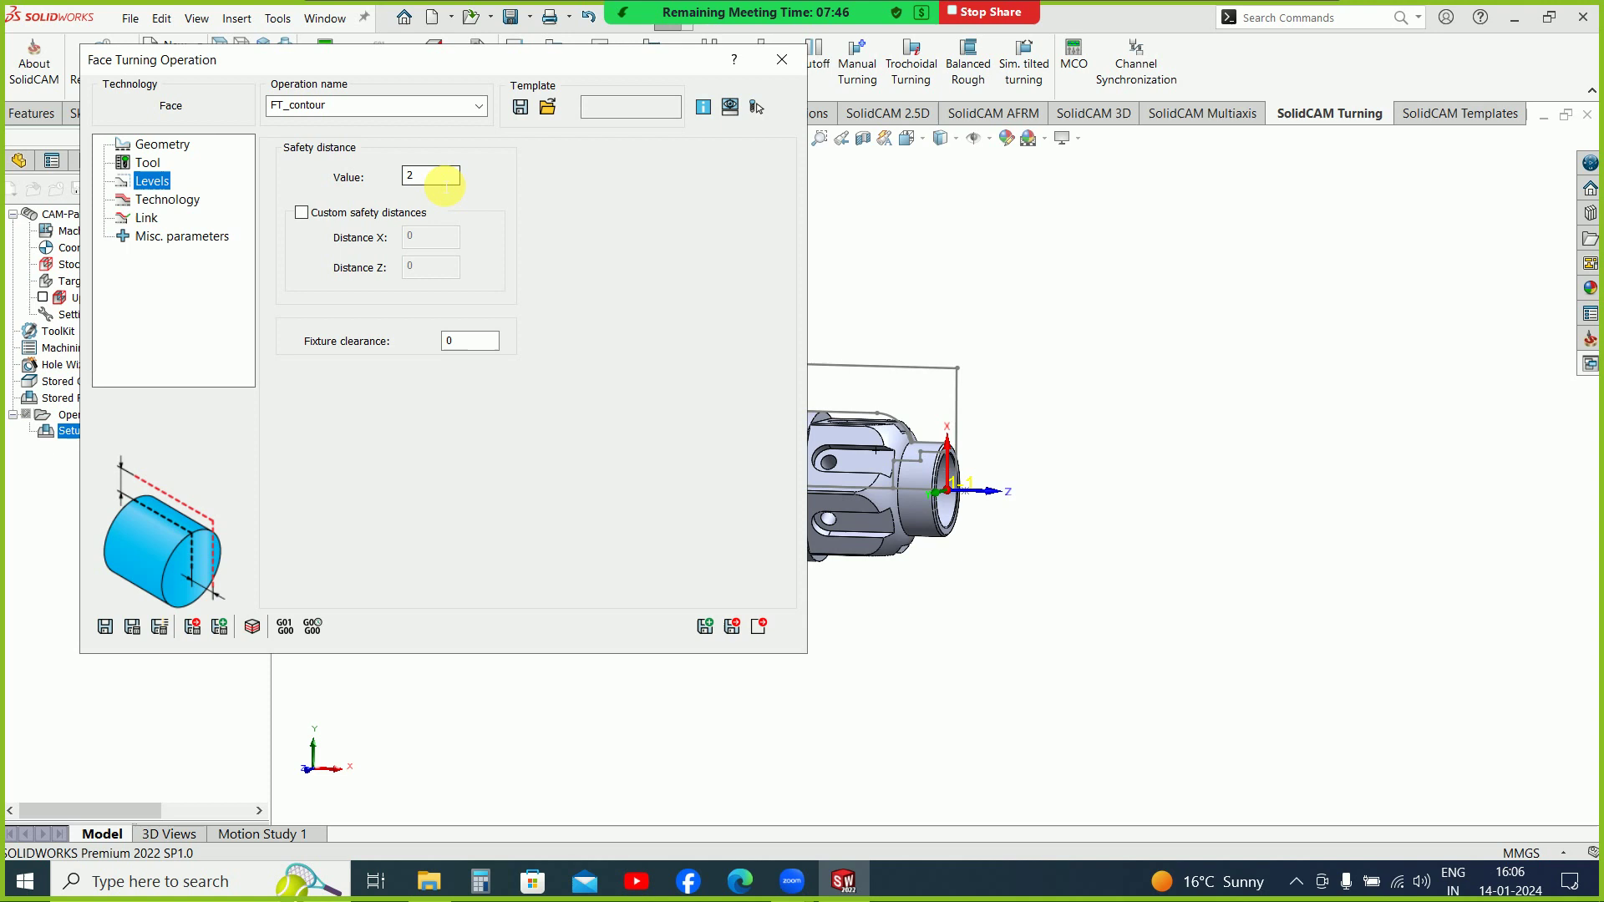
{"action": "left_click", "coordinate": [443, 177]}
{"action": "double_click", "coordinate": [466, 341]}
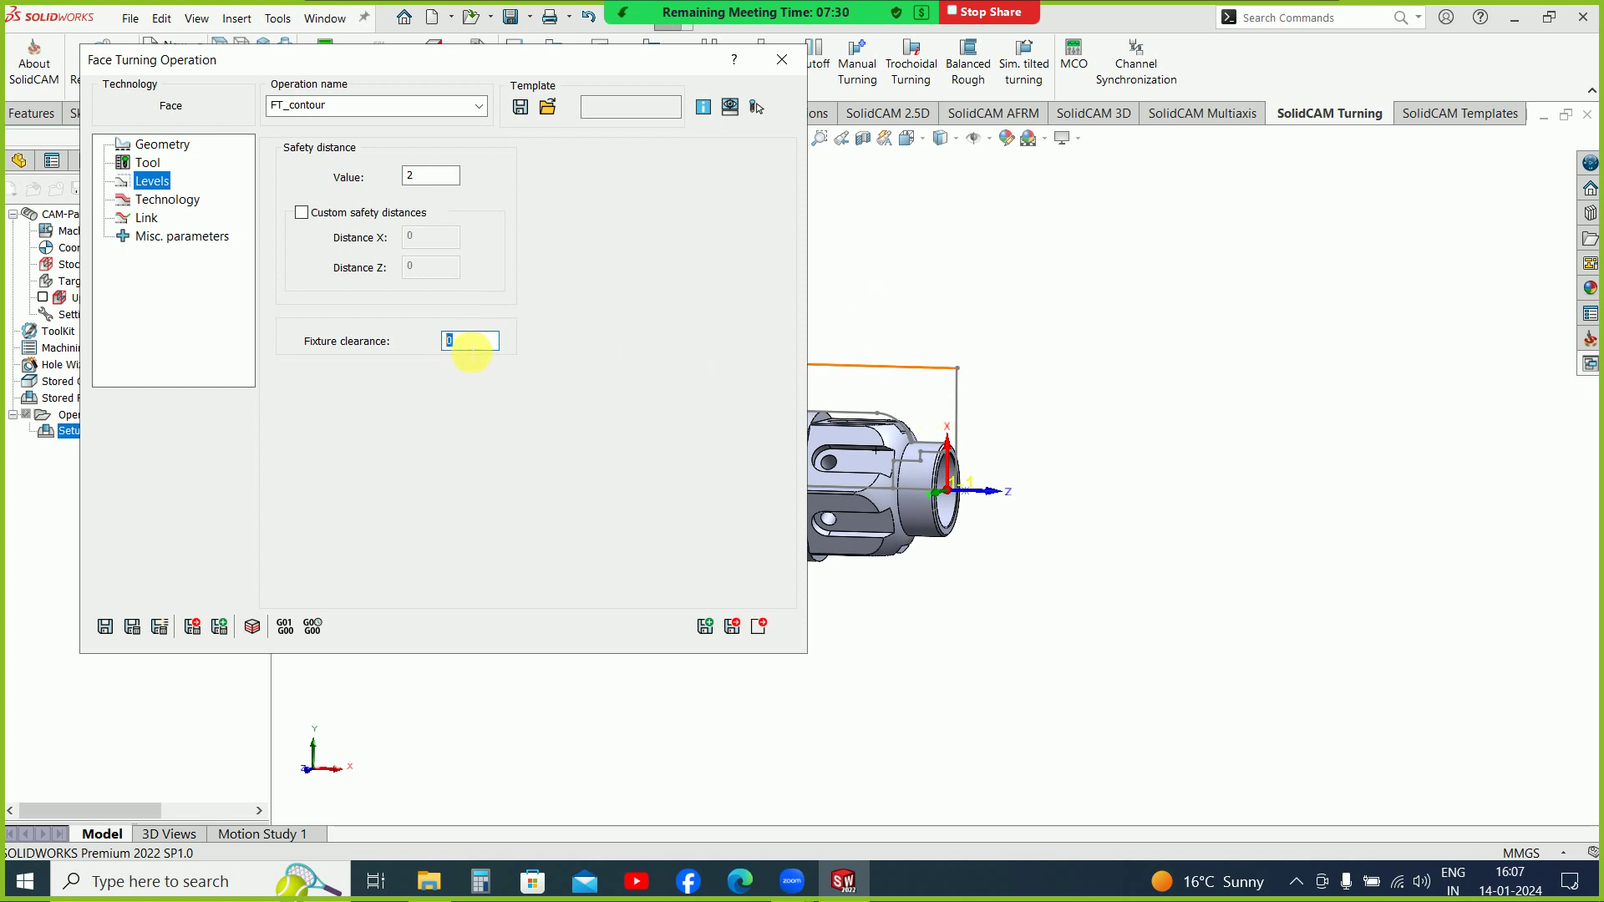
{"action": "double_click", "coordinate": [468, 342]}
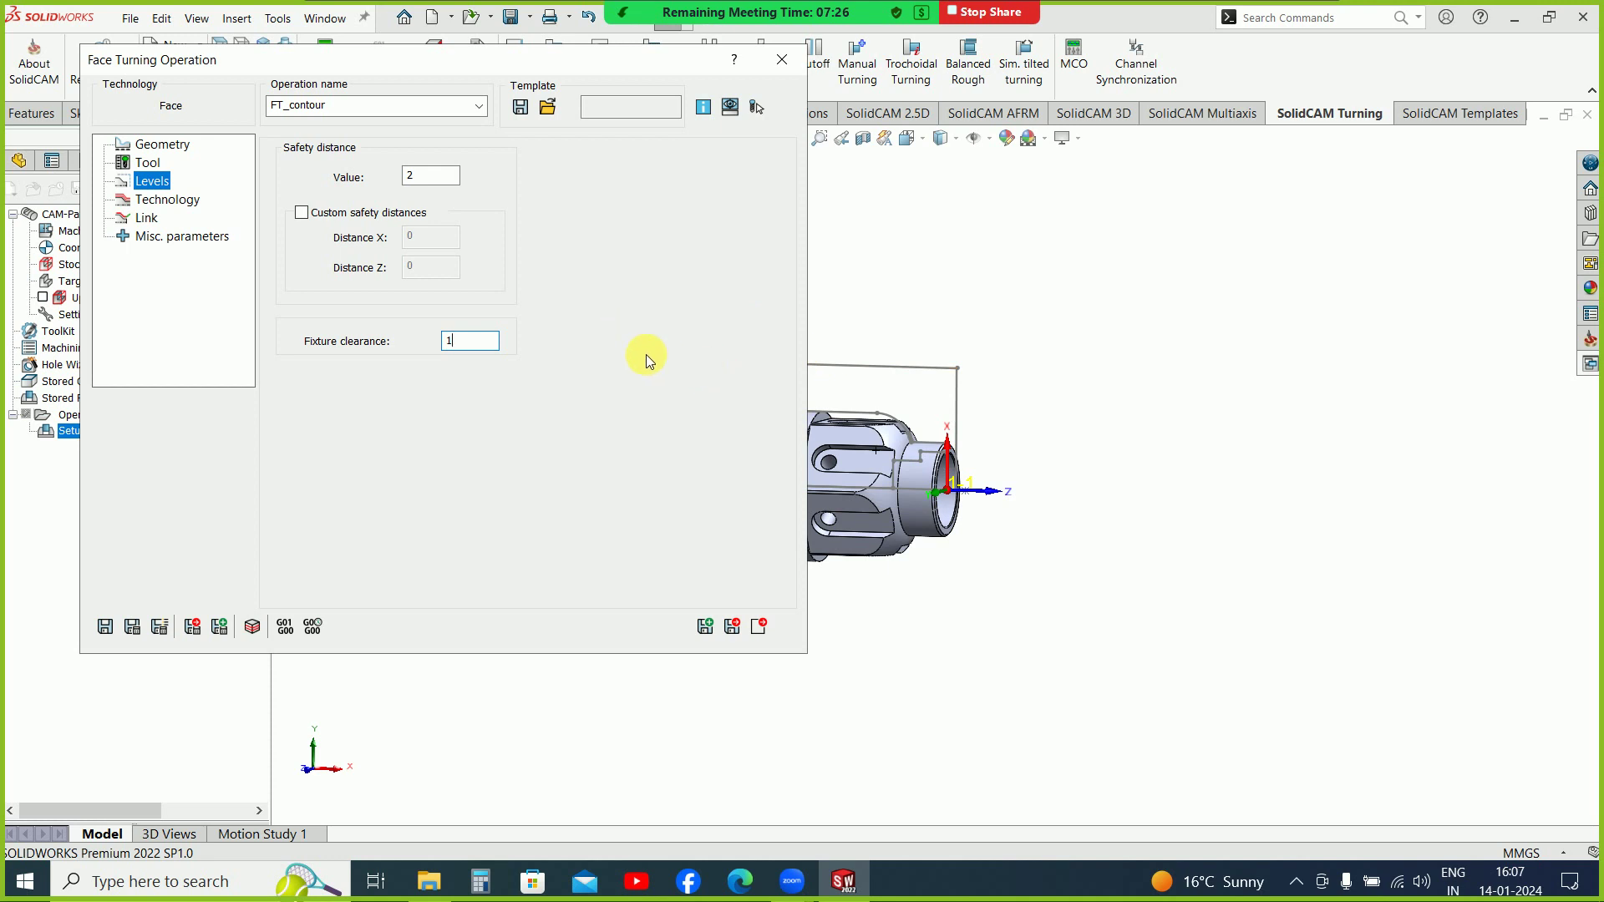
Step: Try the Zigzag direction for the facing passes in the technology settings, and restore One way
{"action": "left_click", "coordinate": [185, 204]}
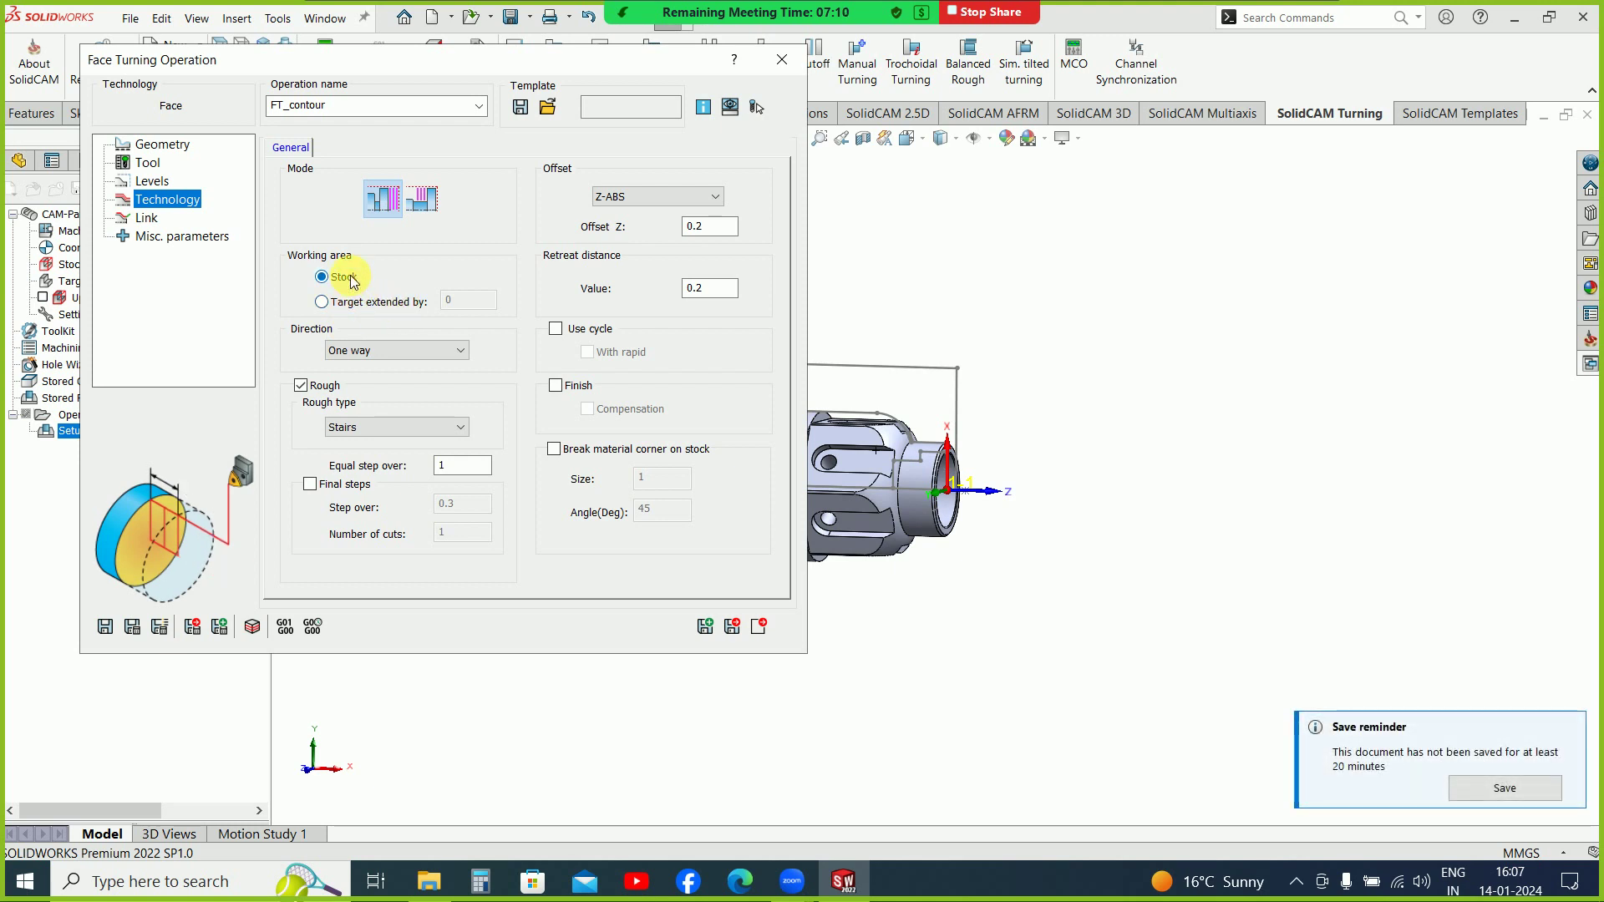
{"action": "left_click", "coordinate": [413, 351]}
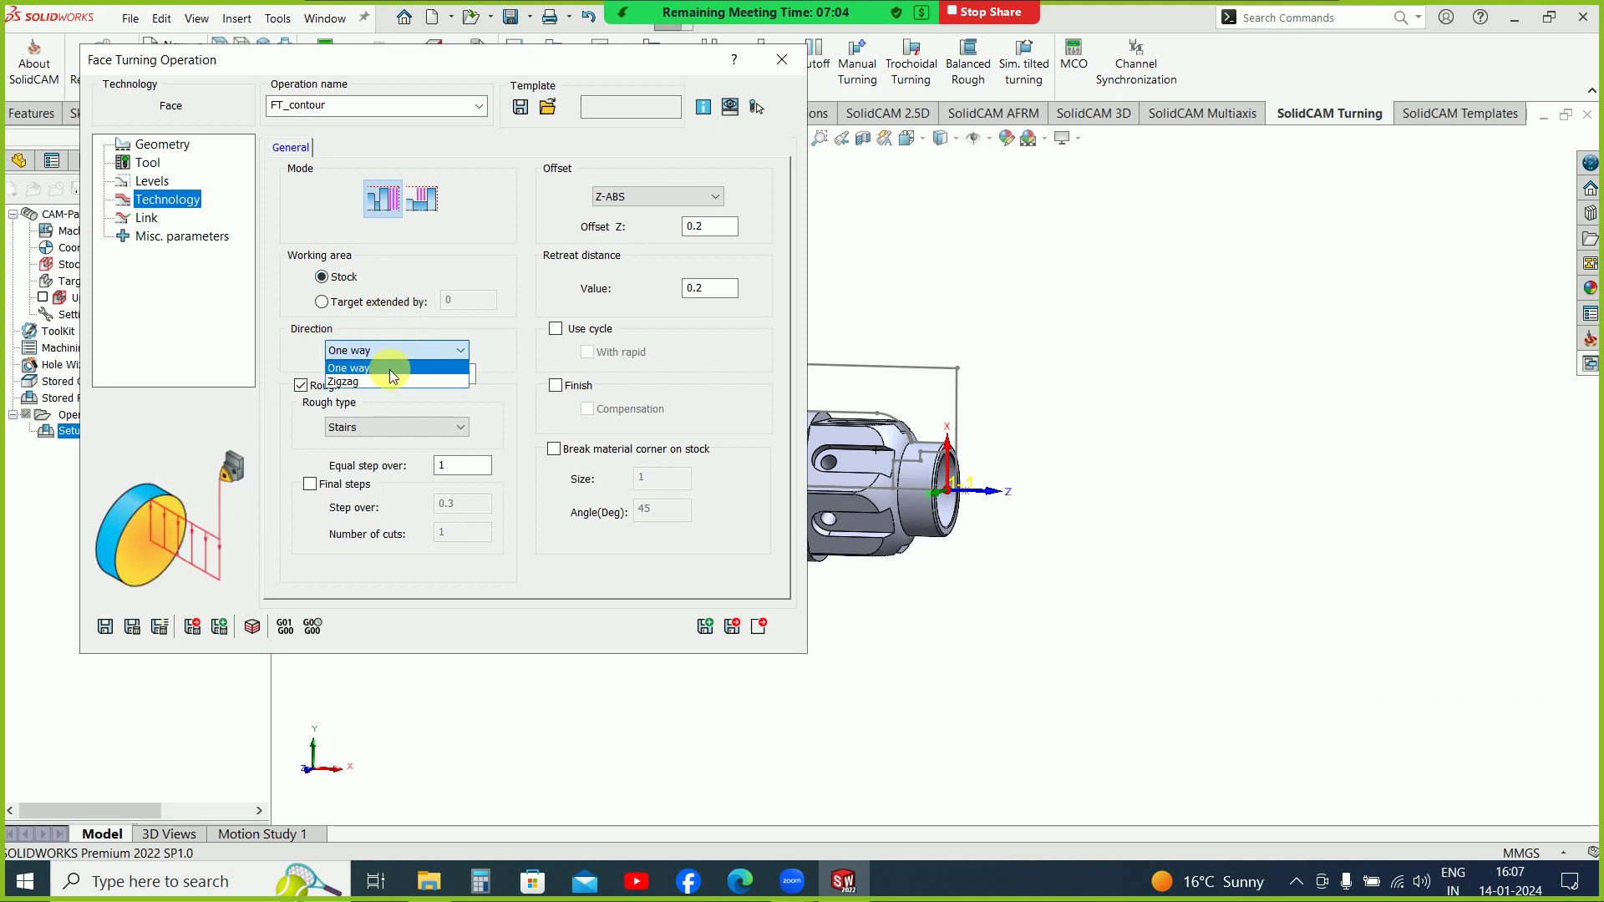
{"action": "left_click", "coordinate": [388, 377]}
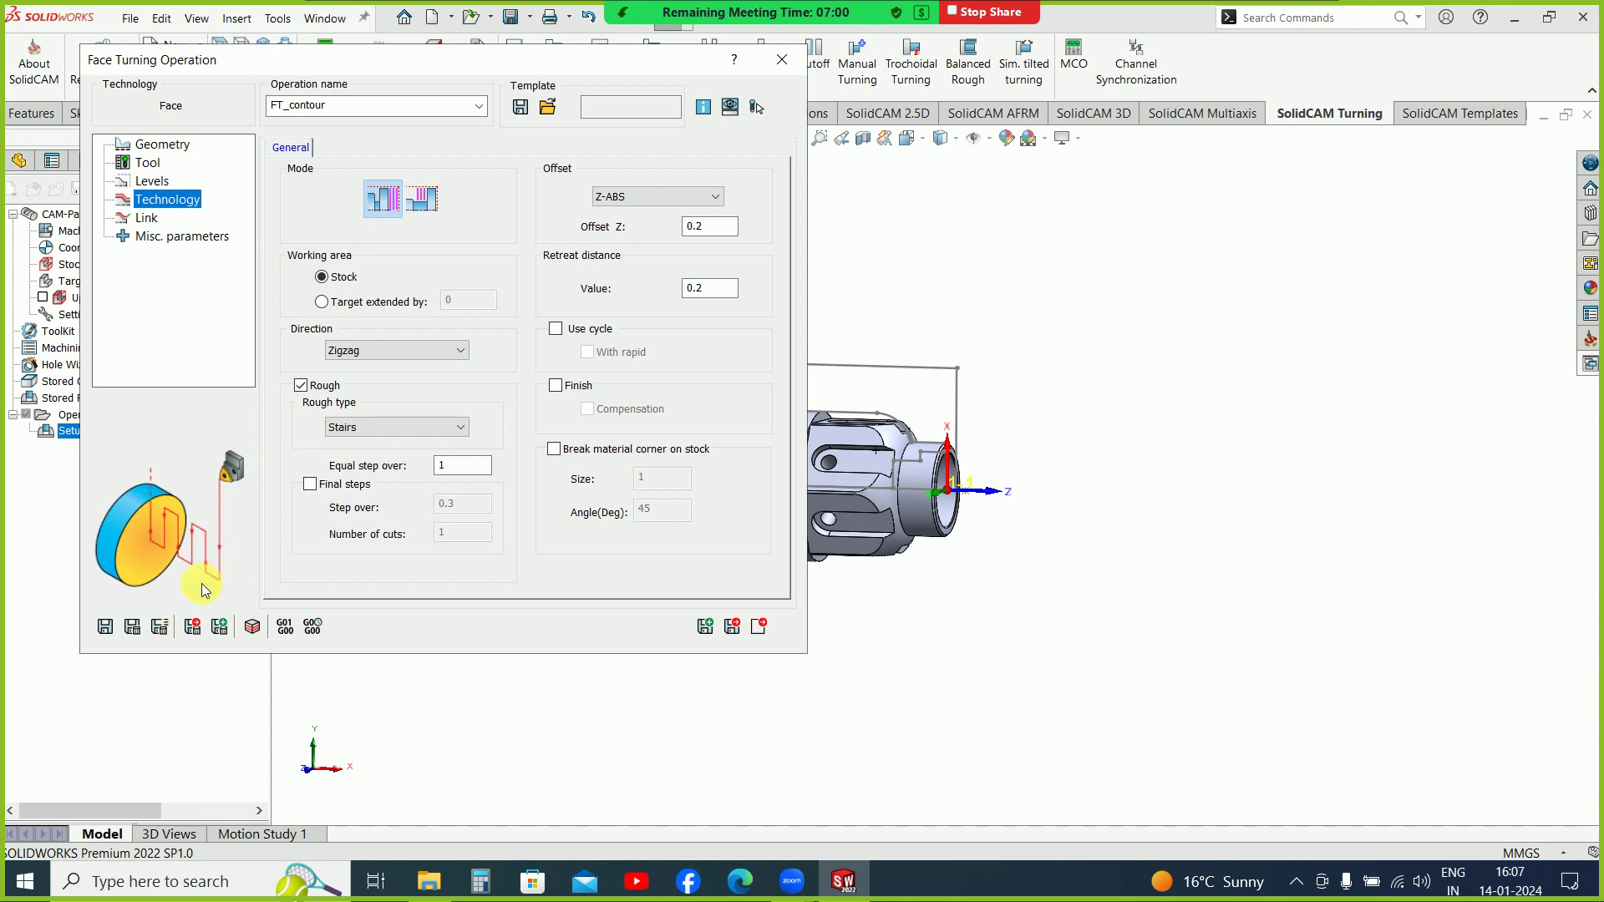
{"action": "left_click", "coordinate": [433, 357]}
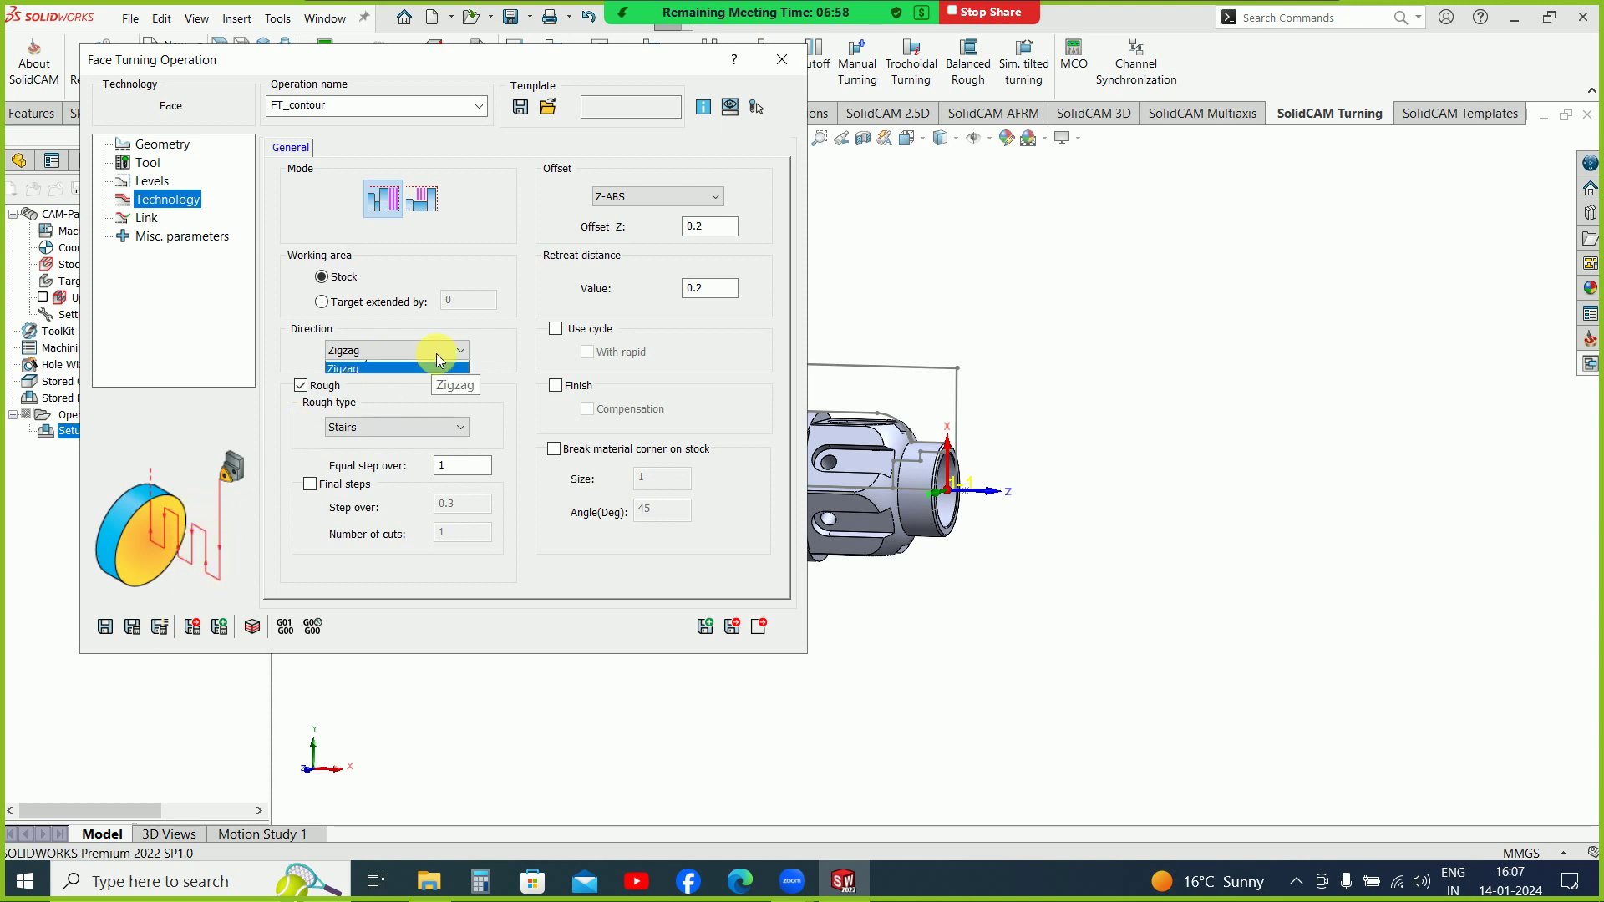
{"action": "left_click", "coordinate": [399, 368]}
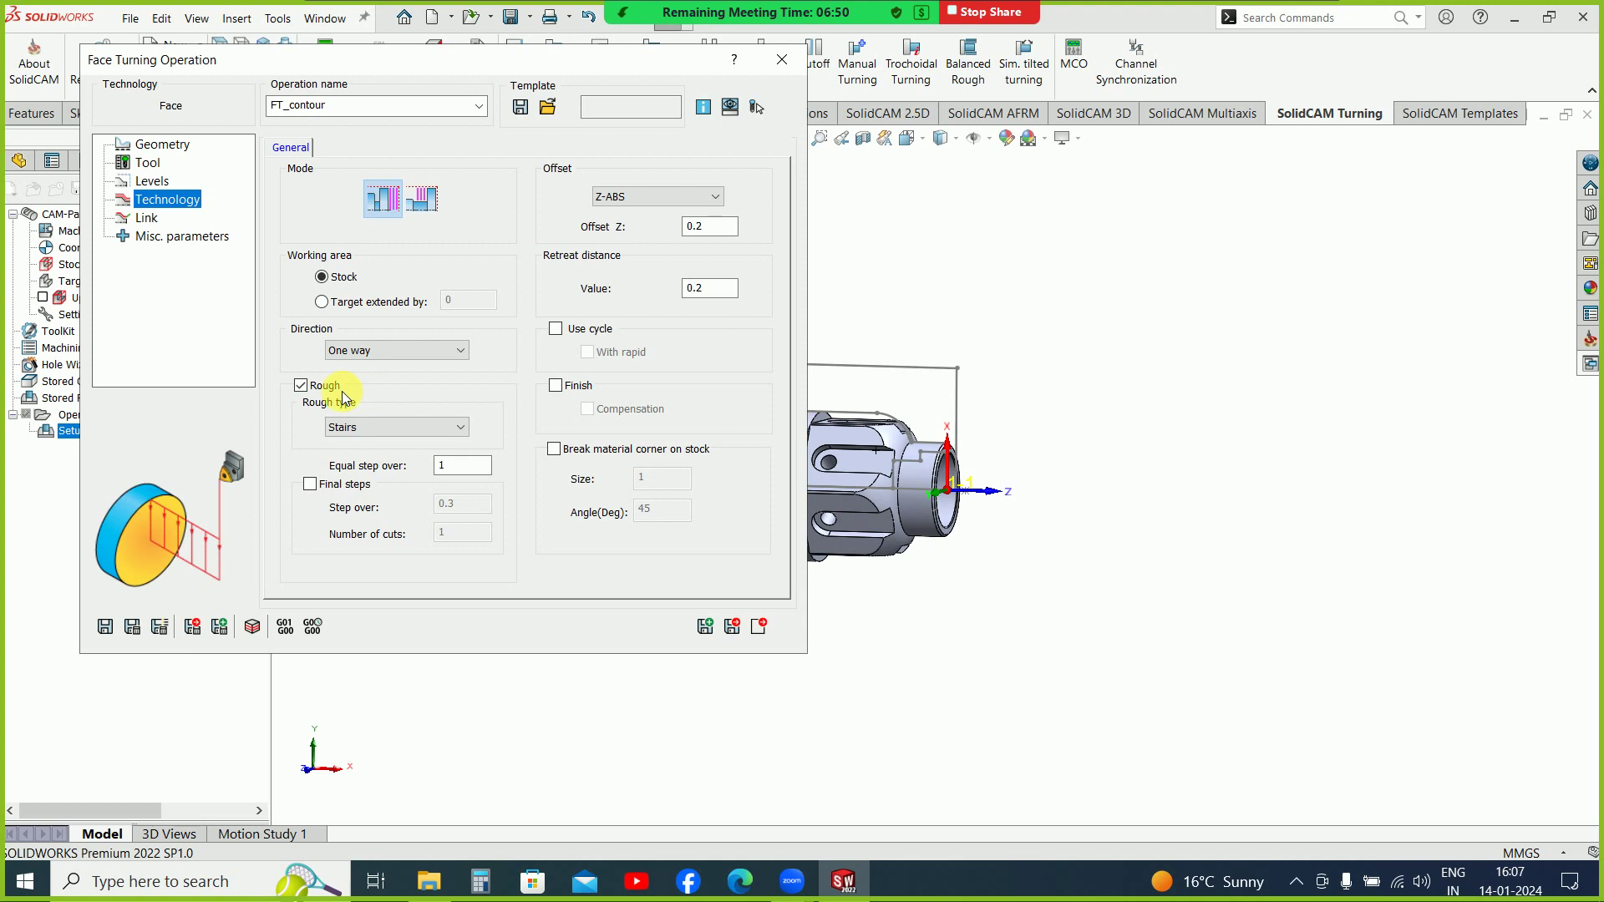
Step: Try the Smooth rough type for the facing operation, and restore Stairs
{"action": "left_click", "coordinate": [423, 427]}
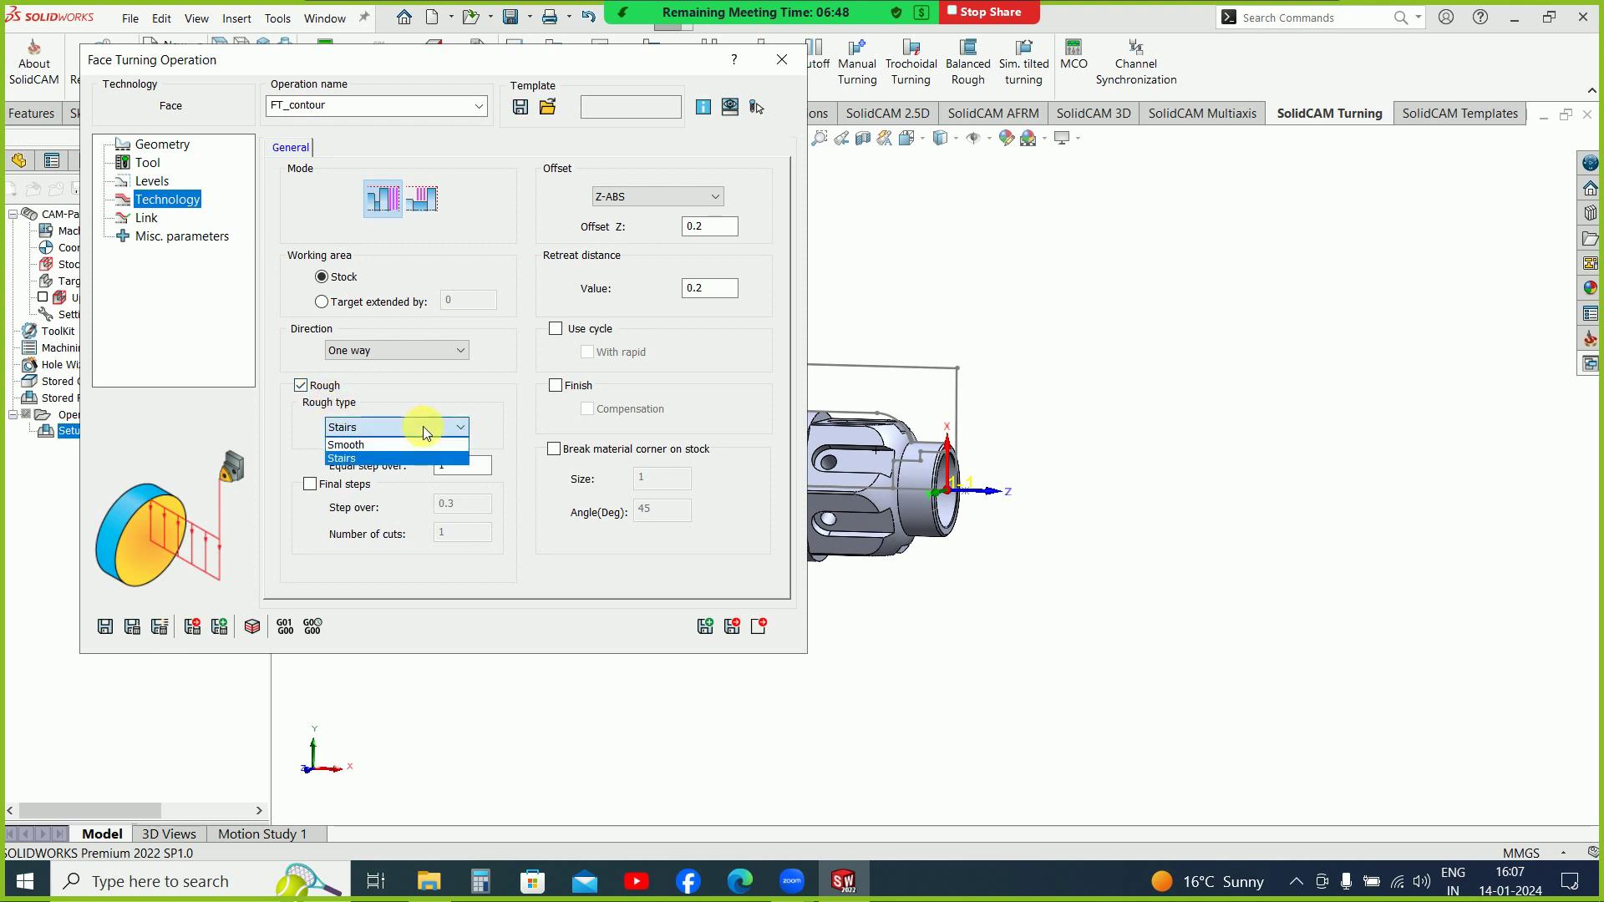
{"action": "left_click", "coordinate": [381, 445]}
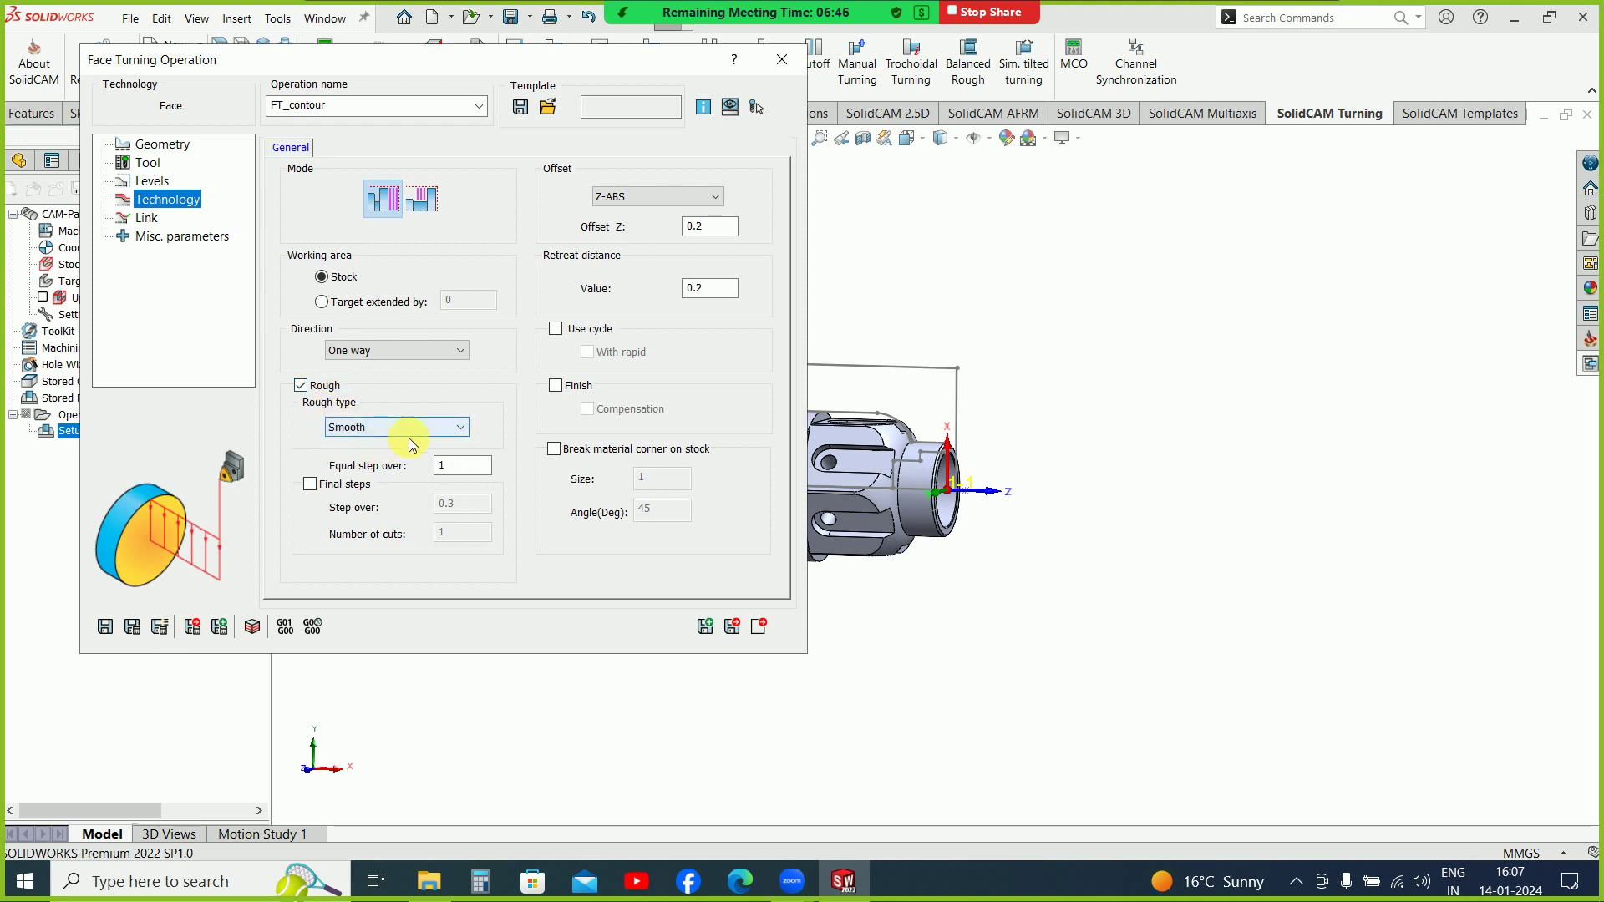
{"action": "left_click", "coordinate": [436, 437]}
{"action": "left_click", "coordinate": [376, 457]}
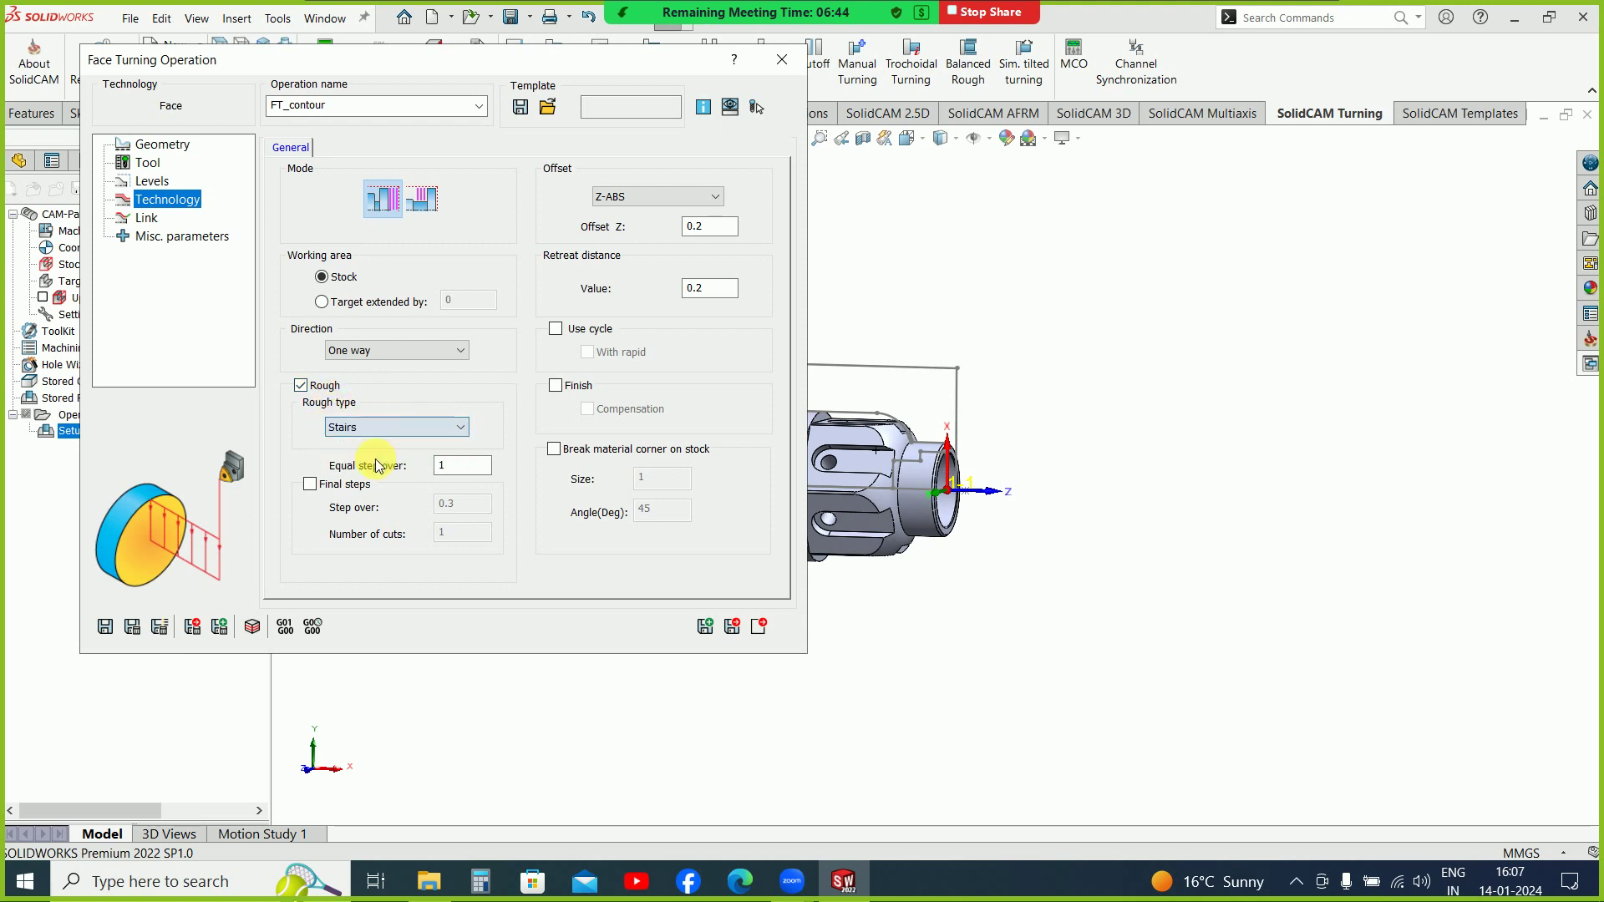
Step: Keep the Stairs rough type and set the roughing passes' equal step over to 0.5
{"action": "left_click", "coordinate": [388, 429]}
{"action": "left_click", "coordinate": [388, 430]}
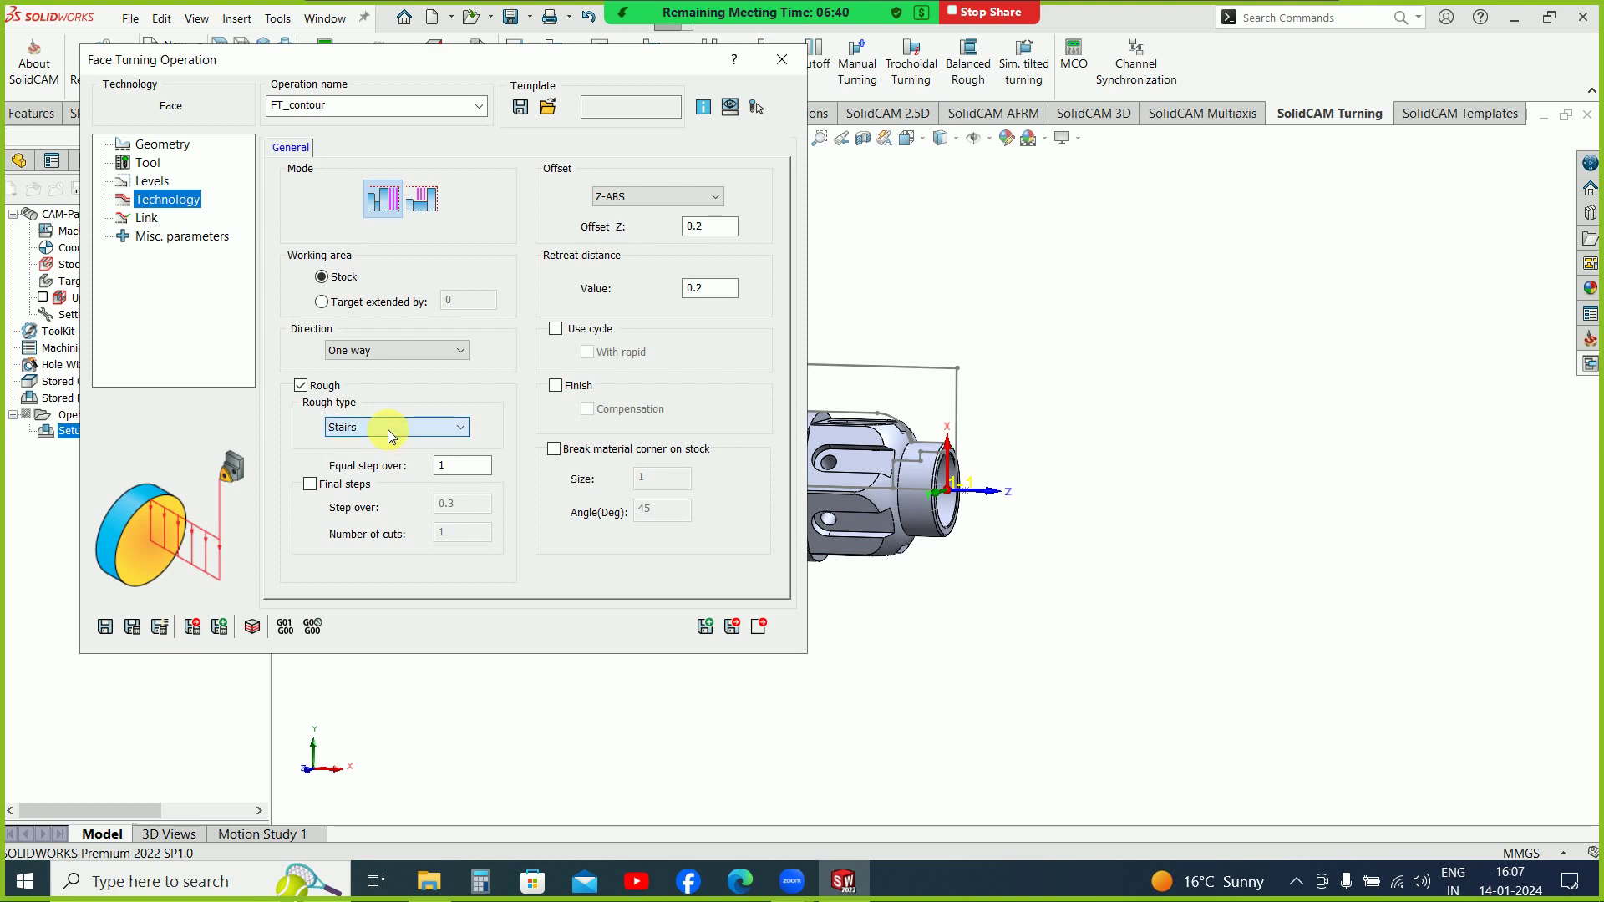
{"action": "left_click", "coordinate": [451, 465]}
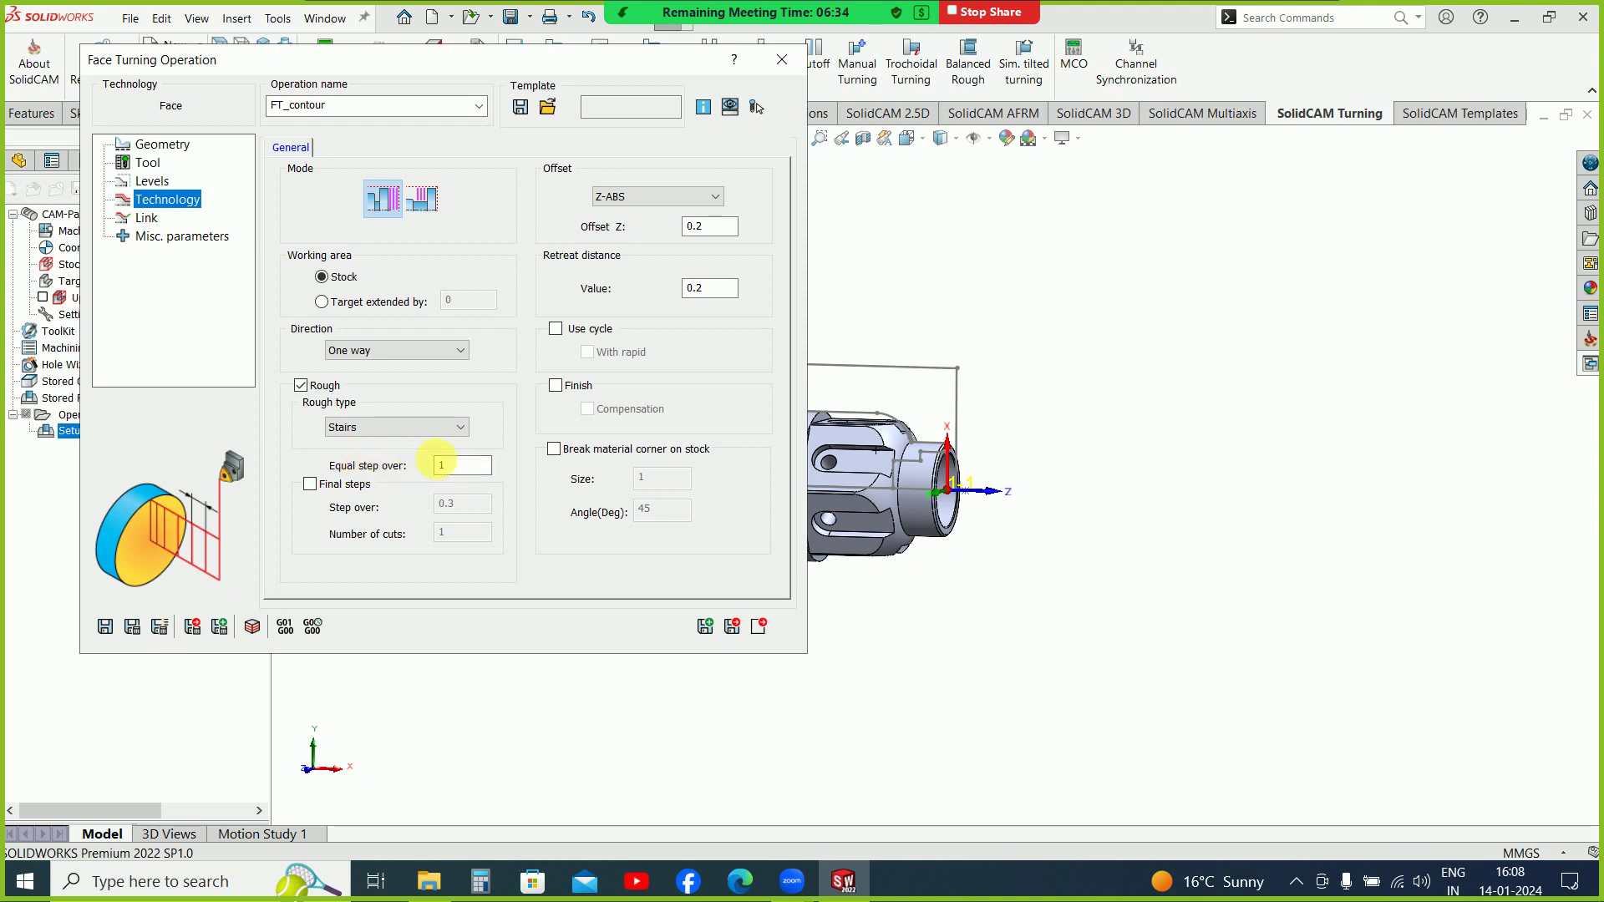
{"action": "double_click", "coordinate": [443, 465]}
{"action": "type", "text": ".5"}
Step: Try the Final steps option for the roughing passes, and switch it off again
{"action": "left_click", "coordinate": [339, 489]}
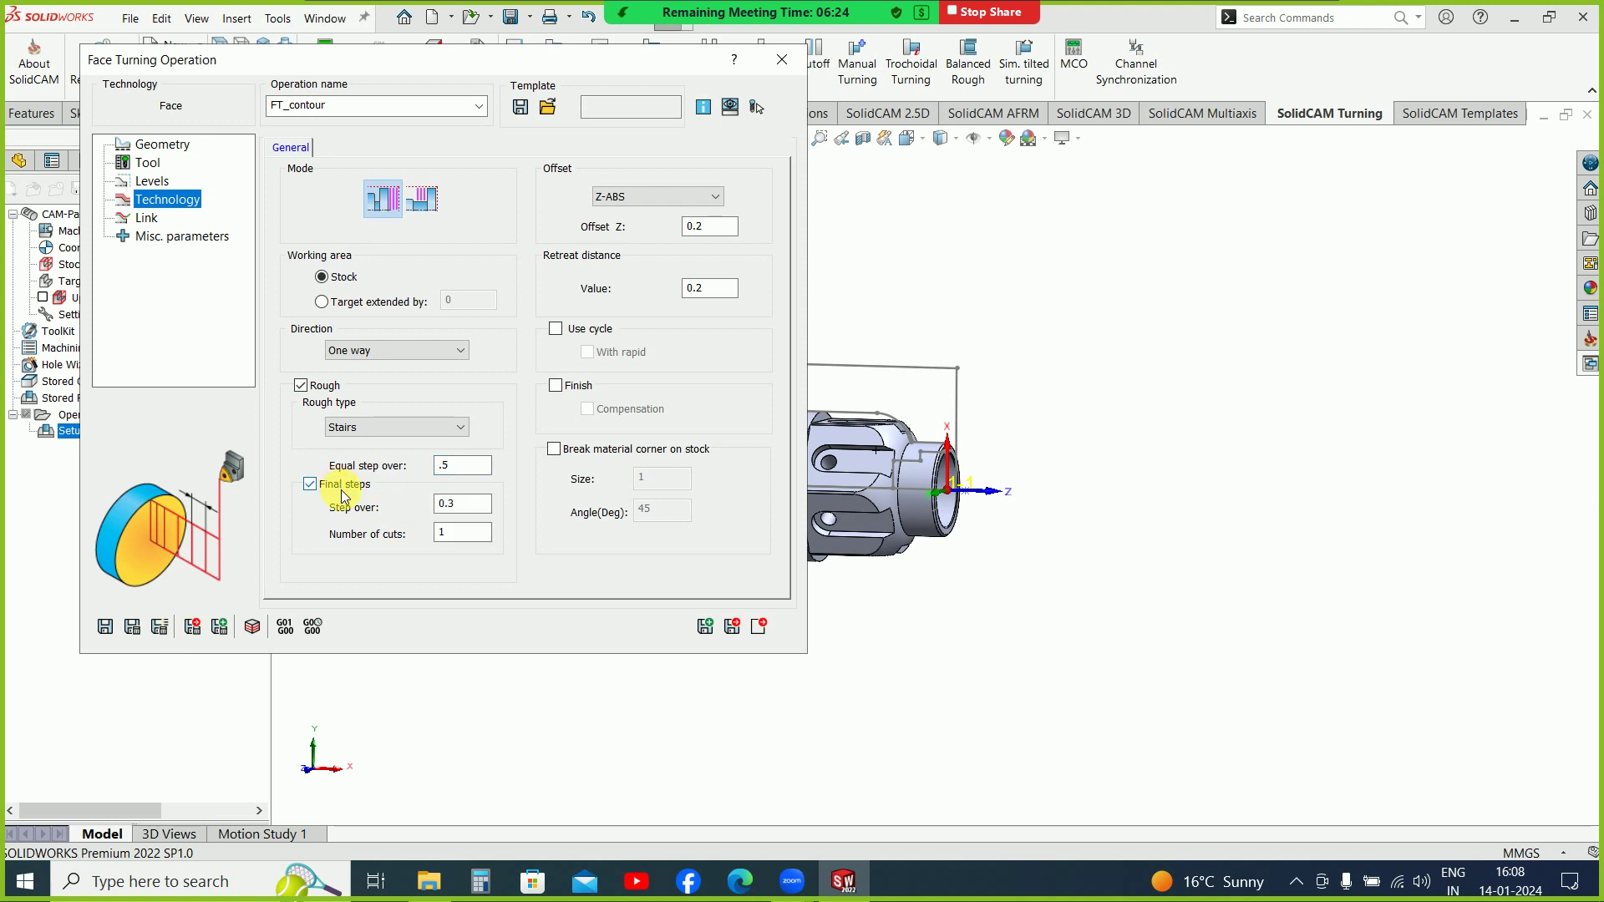
{"action": "double_click", "coordinate": [443, 503]}
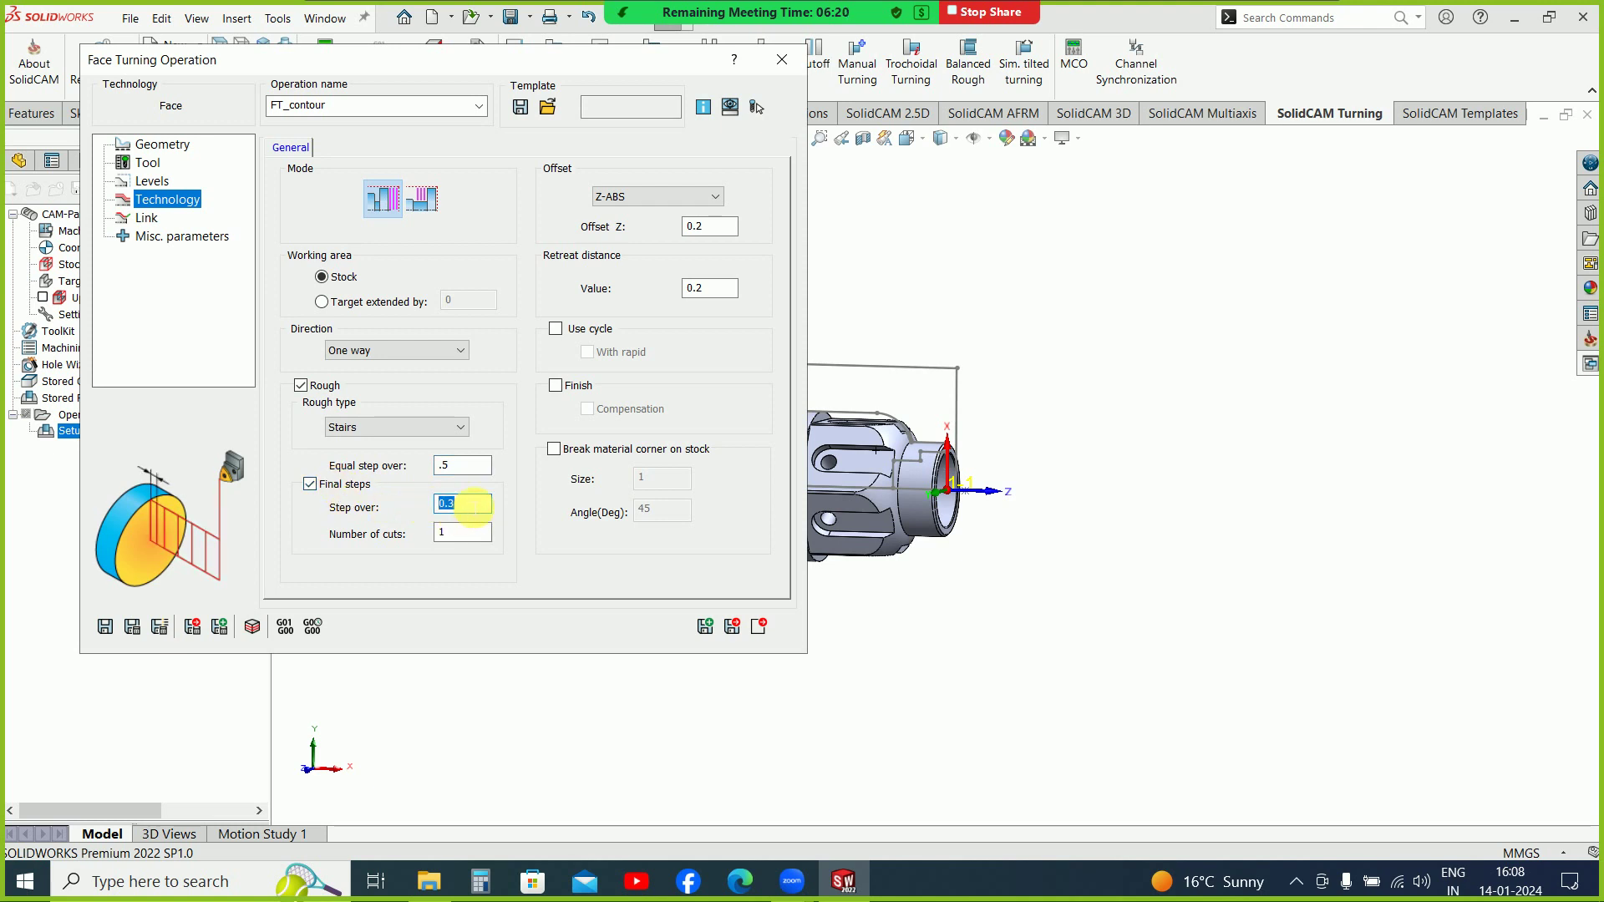
{"action": "double_click", "coordinate": [441, 534]}
{"action": "left_click", "coordinate": [311, 484]}
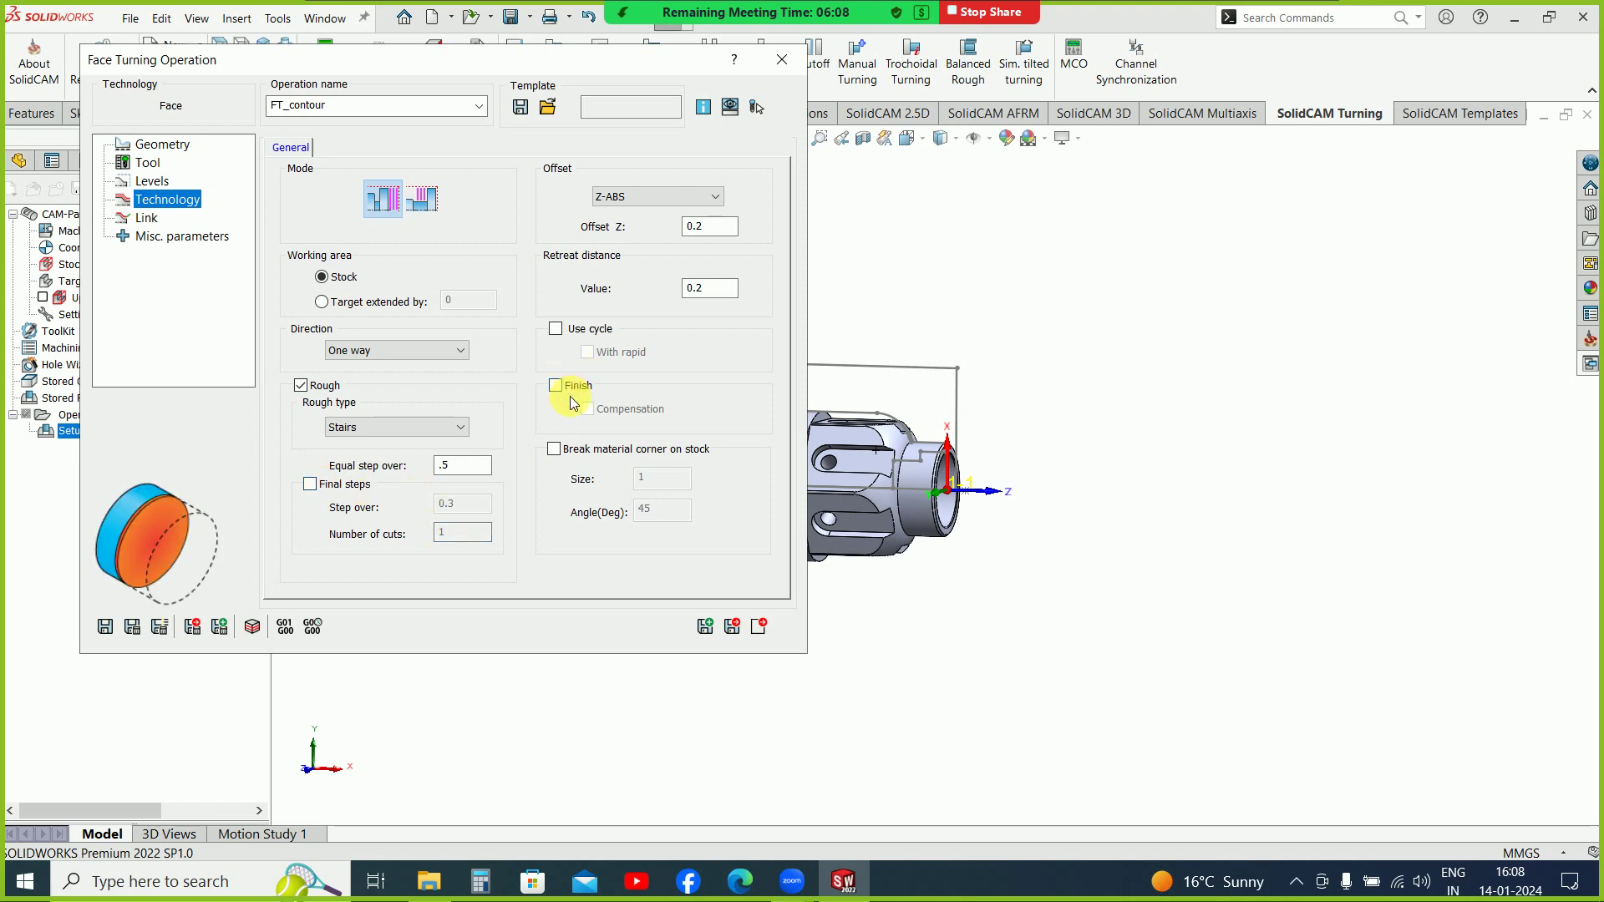
Step: Keep Z-ABS as the offset type and re-enter 0.2 as the Z offset
{"action": "left_click", "coordinate": [723, 228]}
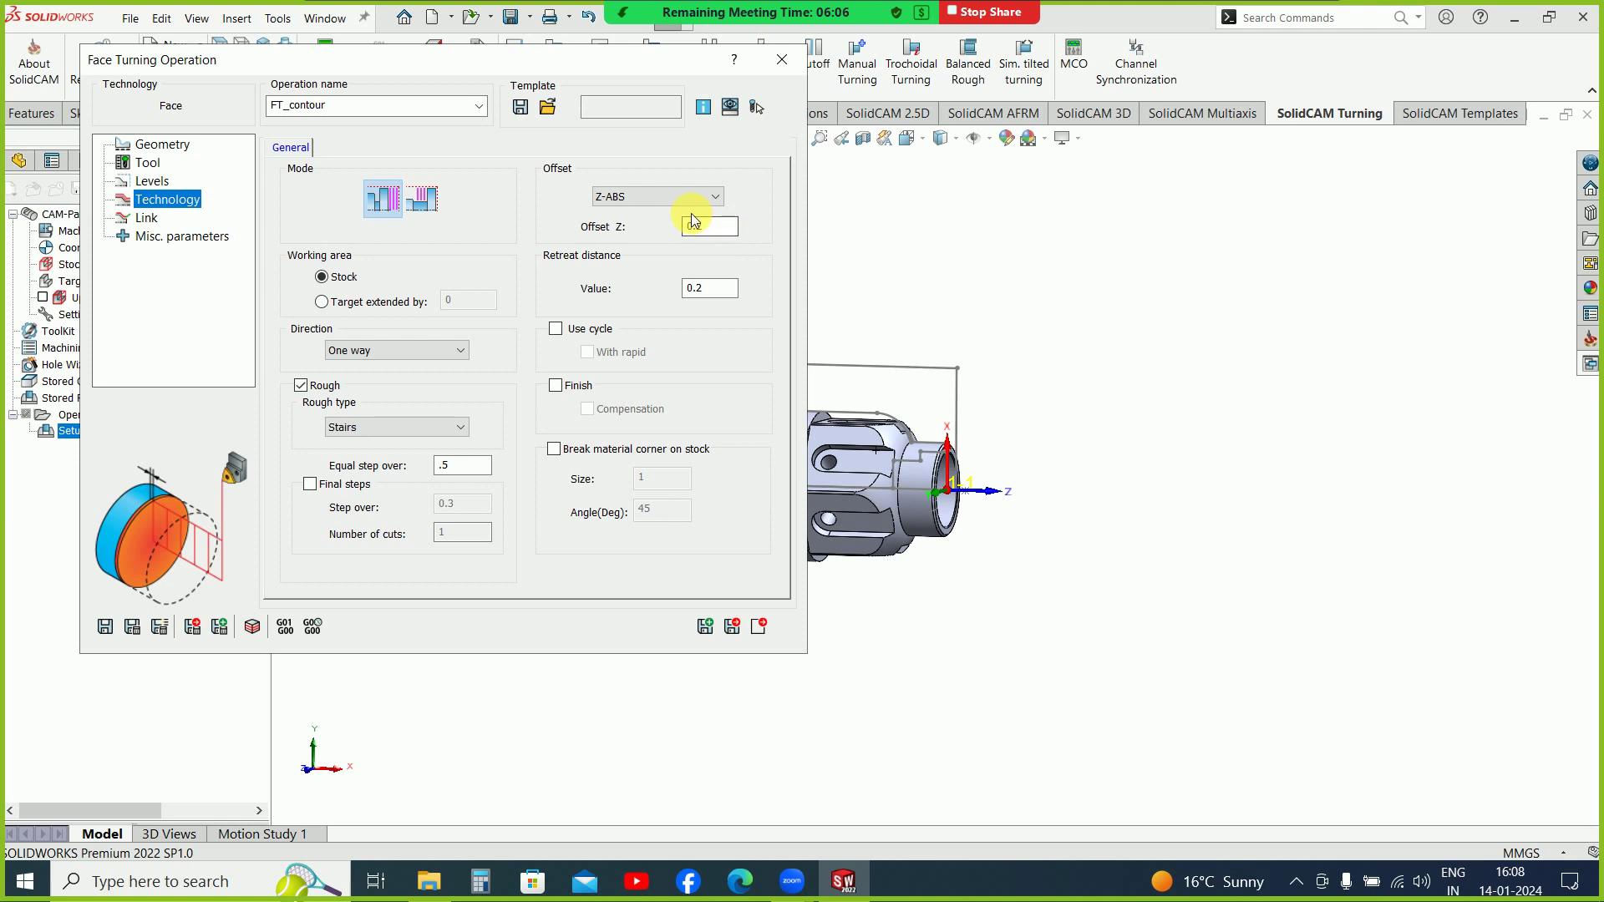
{"action": "left_click", "coordinate": [710, 225]}
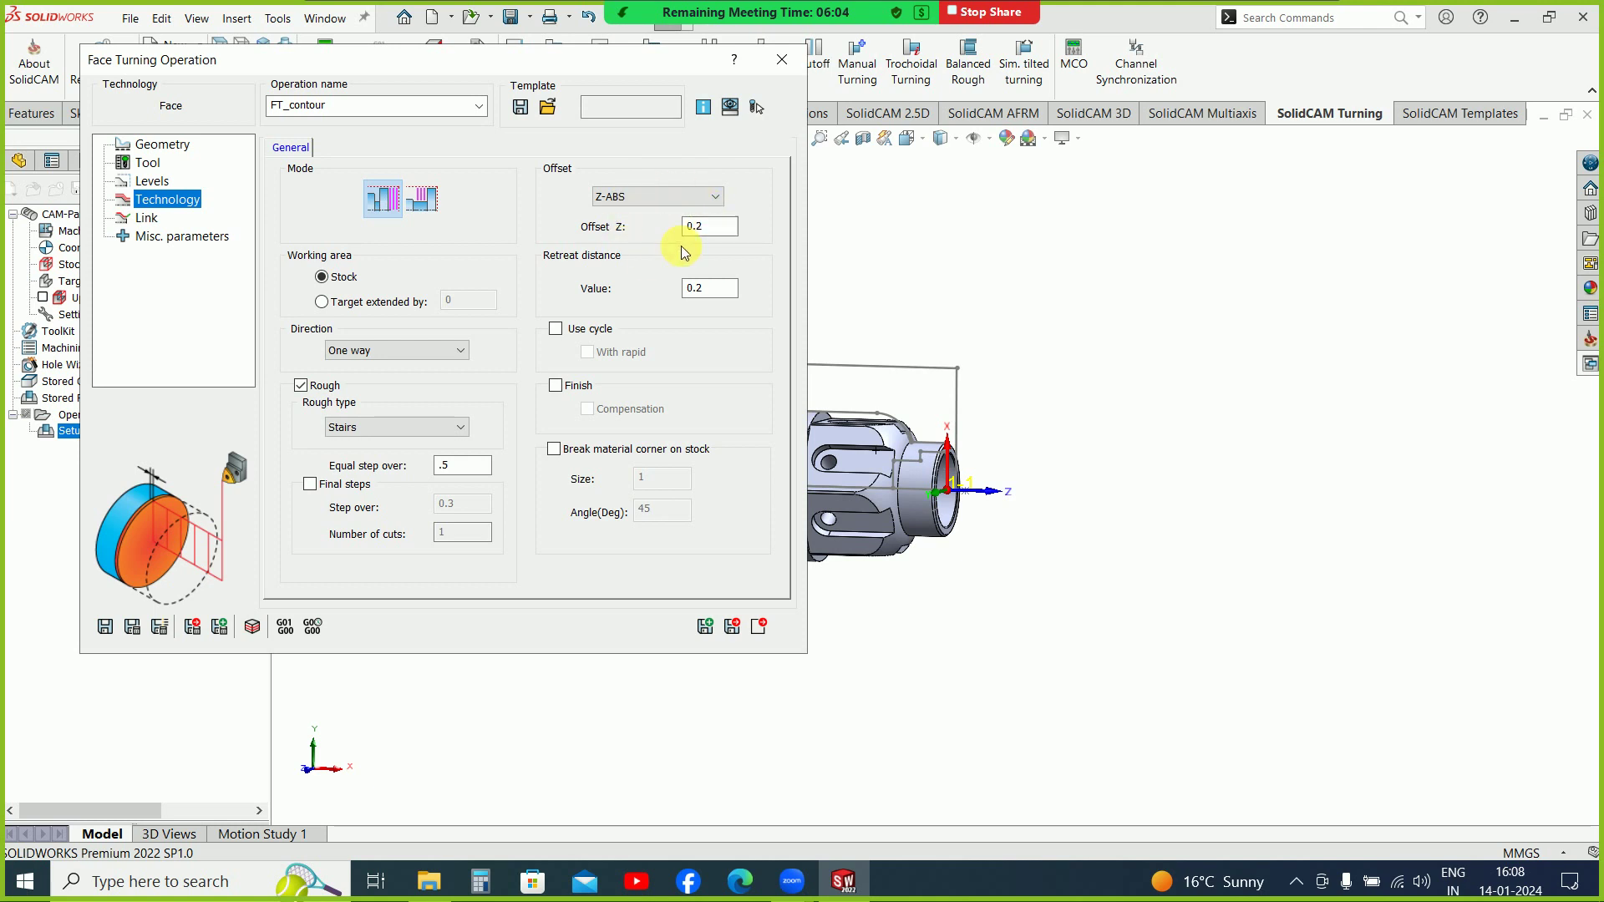
{"action": "double_click", "coordinate": [710, 227]}
{"action": "left_click", "coordinate": [680, 197]}
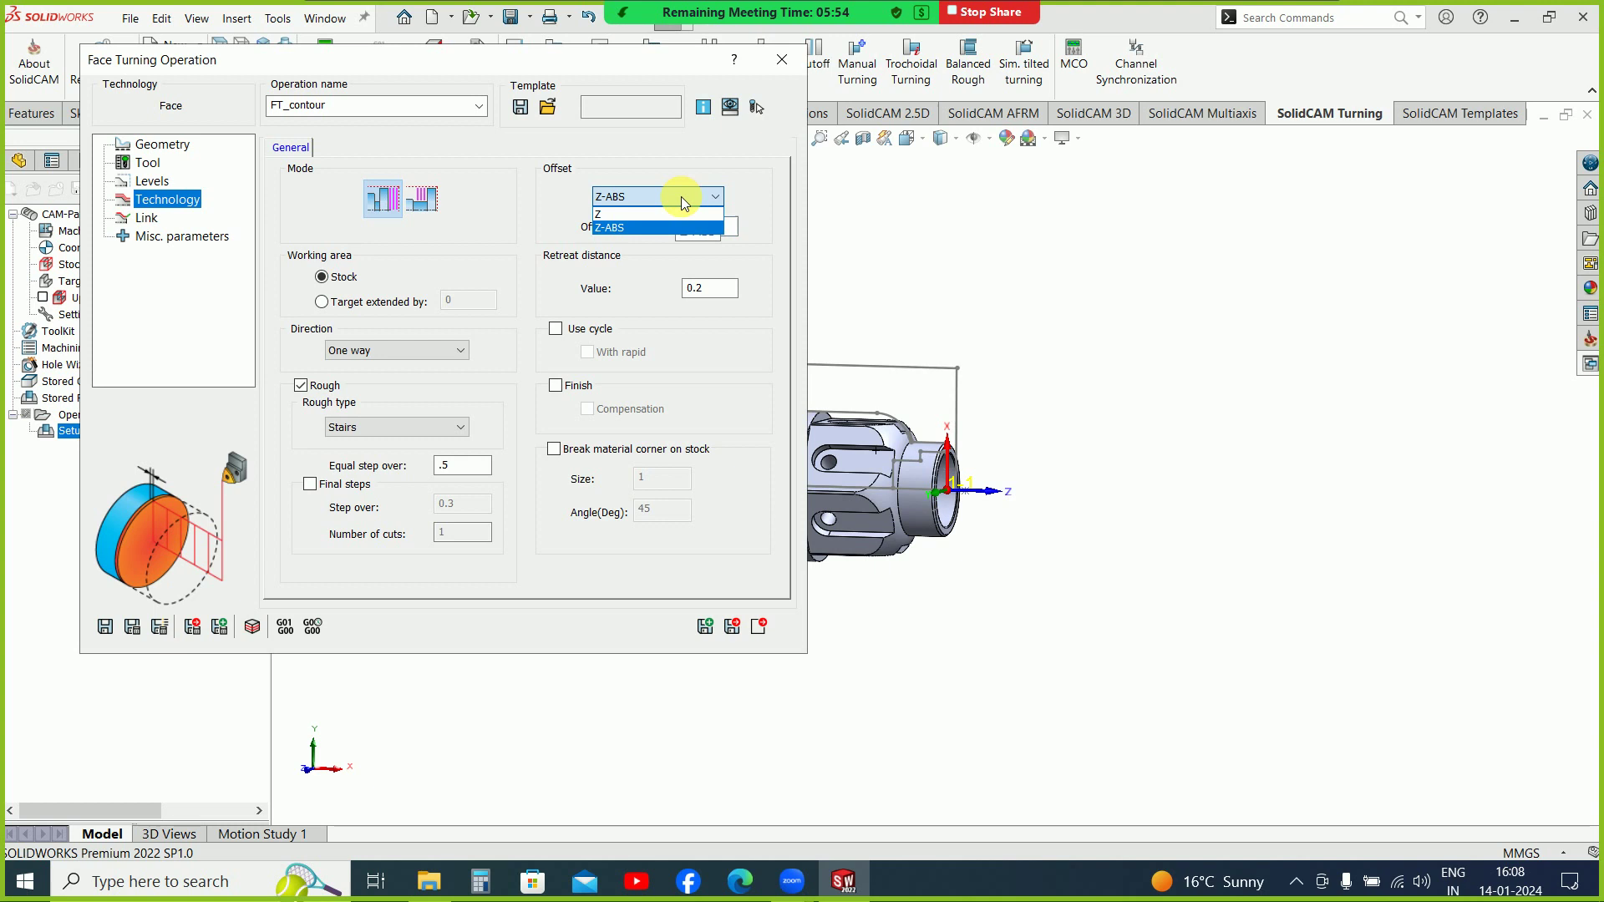
{"action": "left_click", "coordinate": [690, 228]}
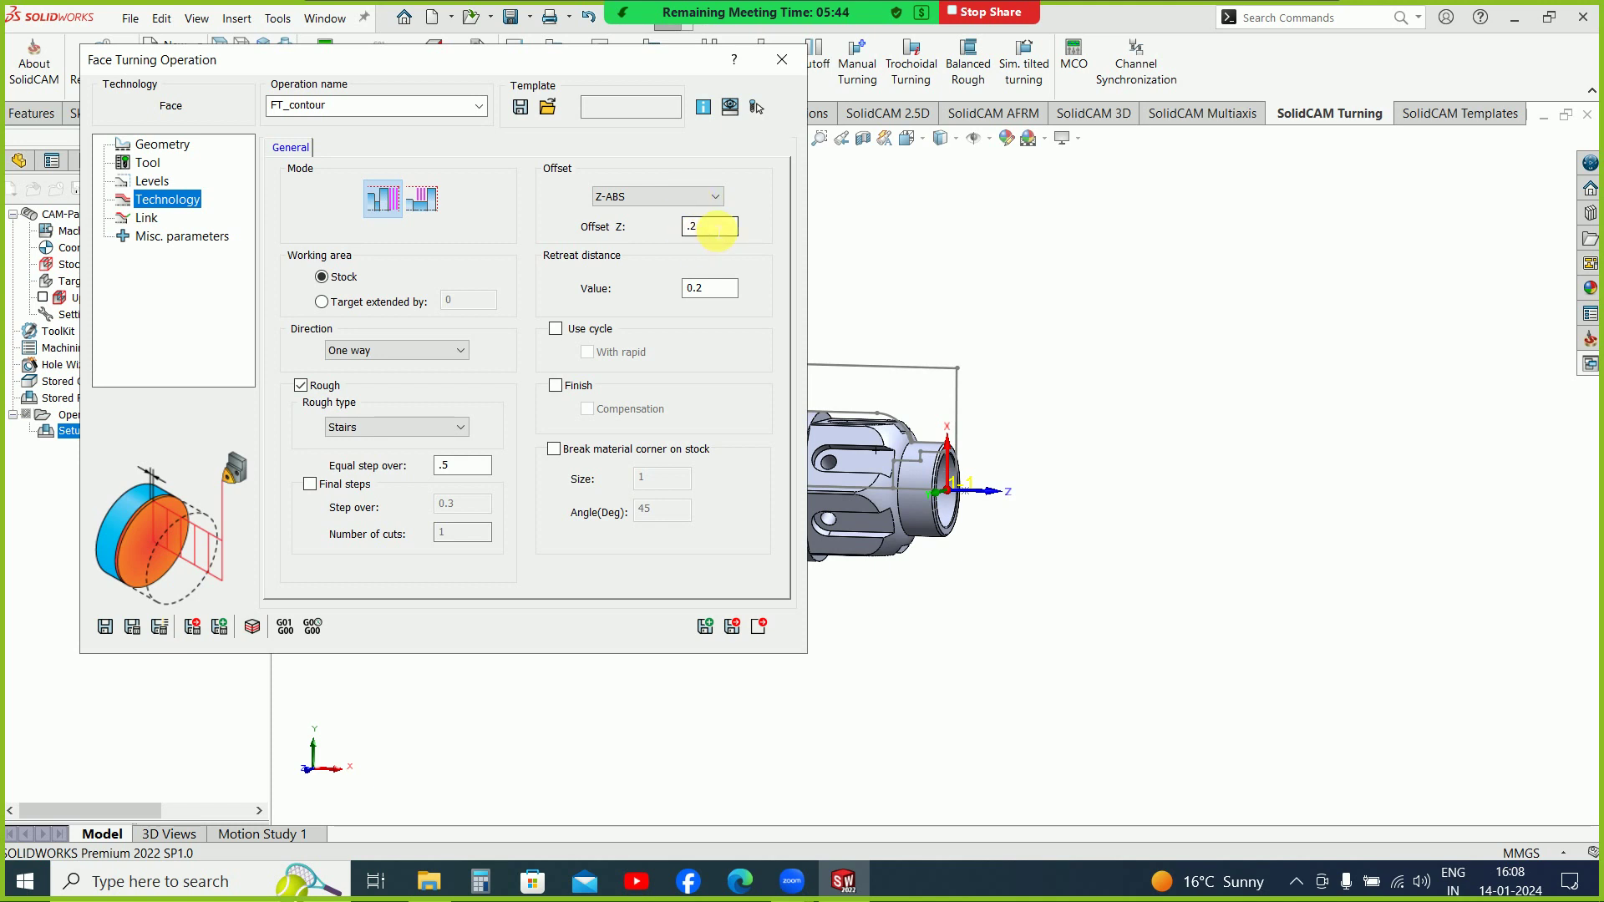
{"action": "double_click", "coordinate": [712, 227]}
{"action": "left_click", "coordinate": [683, 227]}
Step: Enable Final steps for roughing and set the Z offset to 0.5
{"action": "left_click", "coordinate": [337, 492]}
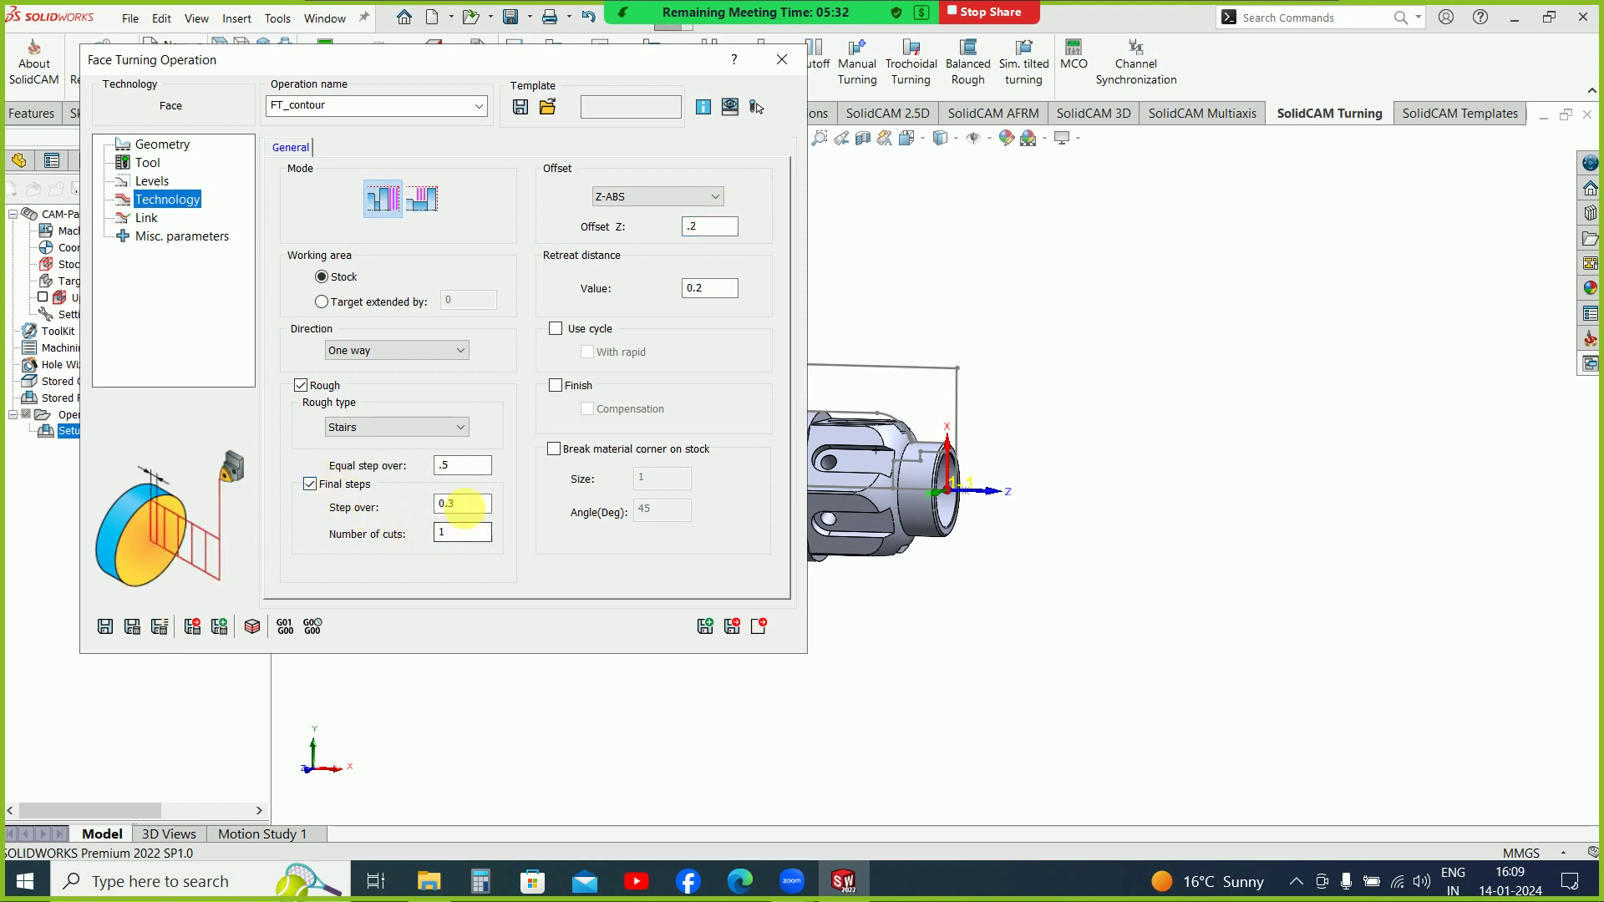
{"action": "double_click", "coordinate": [698, 226]}
{"action": "type", "text": "."}
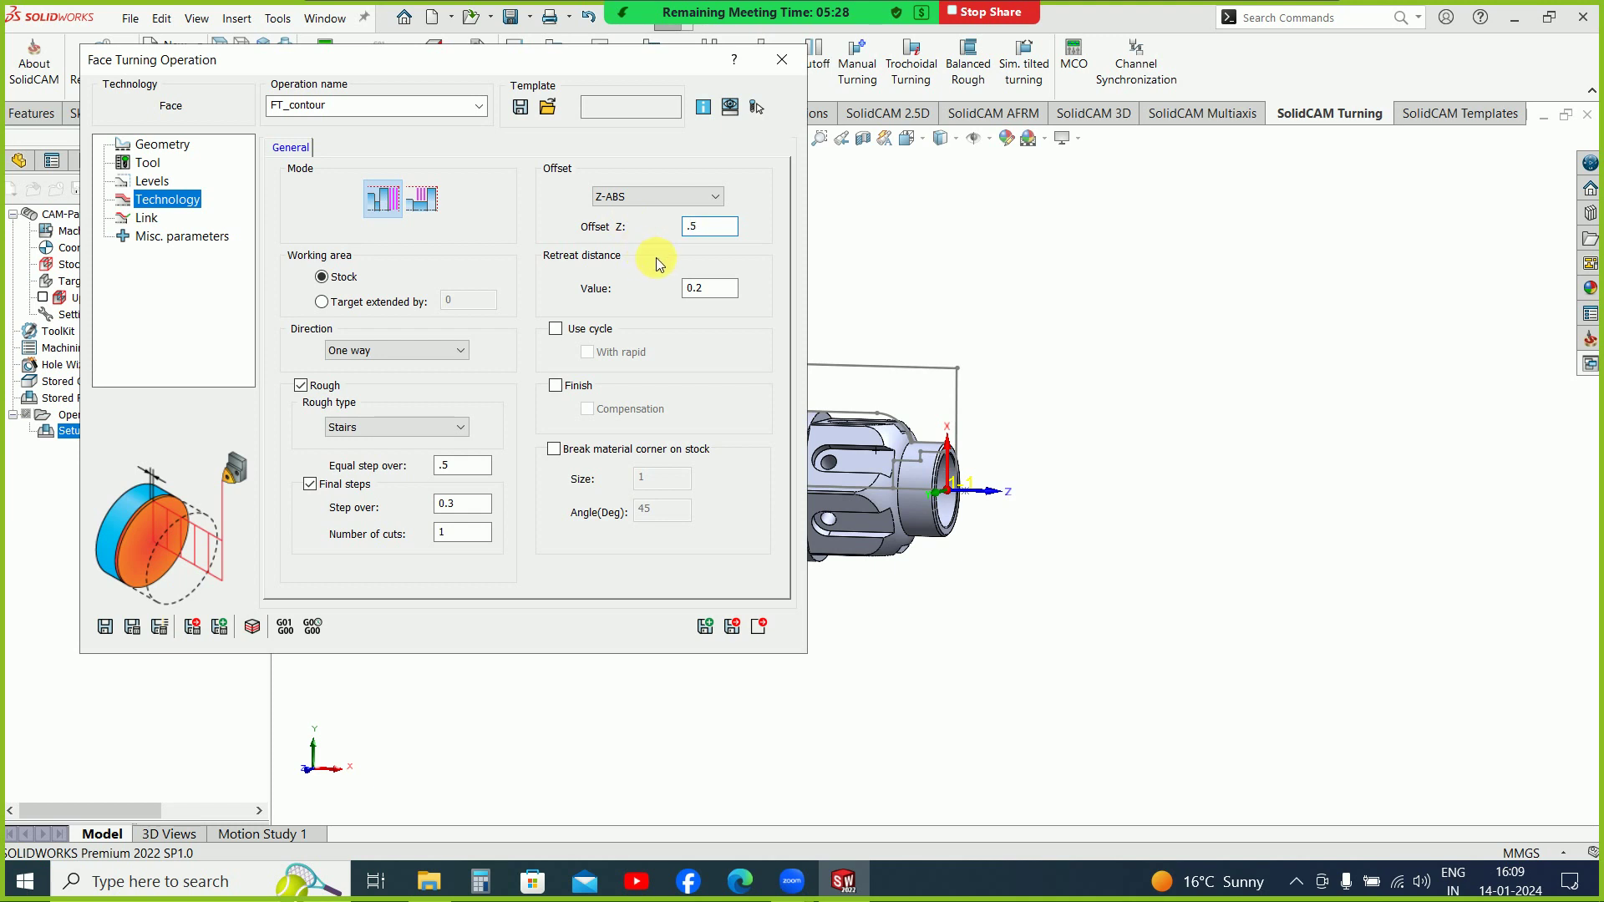
{"action": "double_click", "coordinate": [715, 227]}
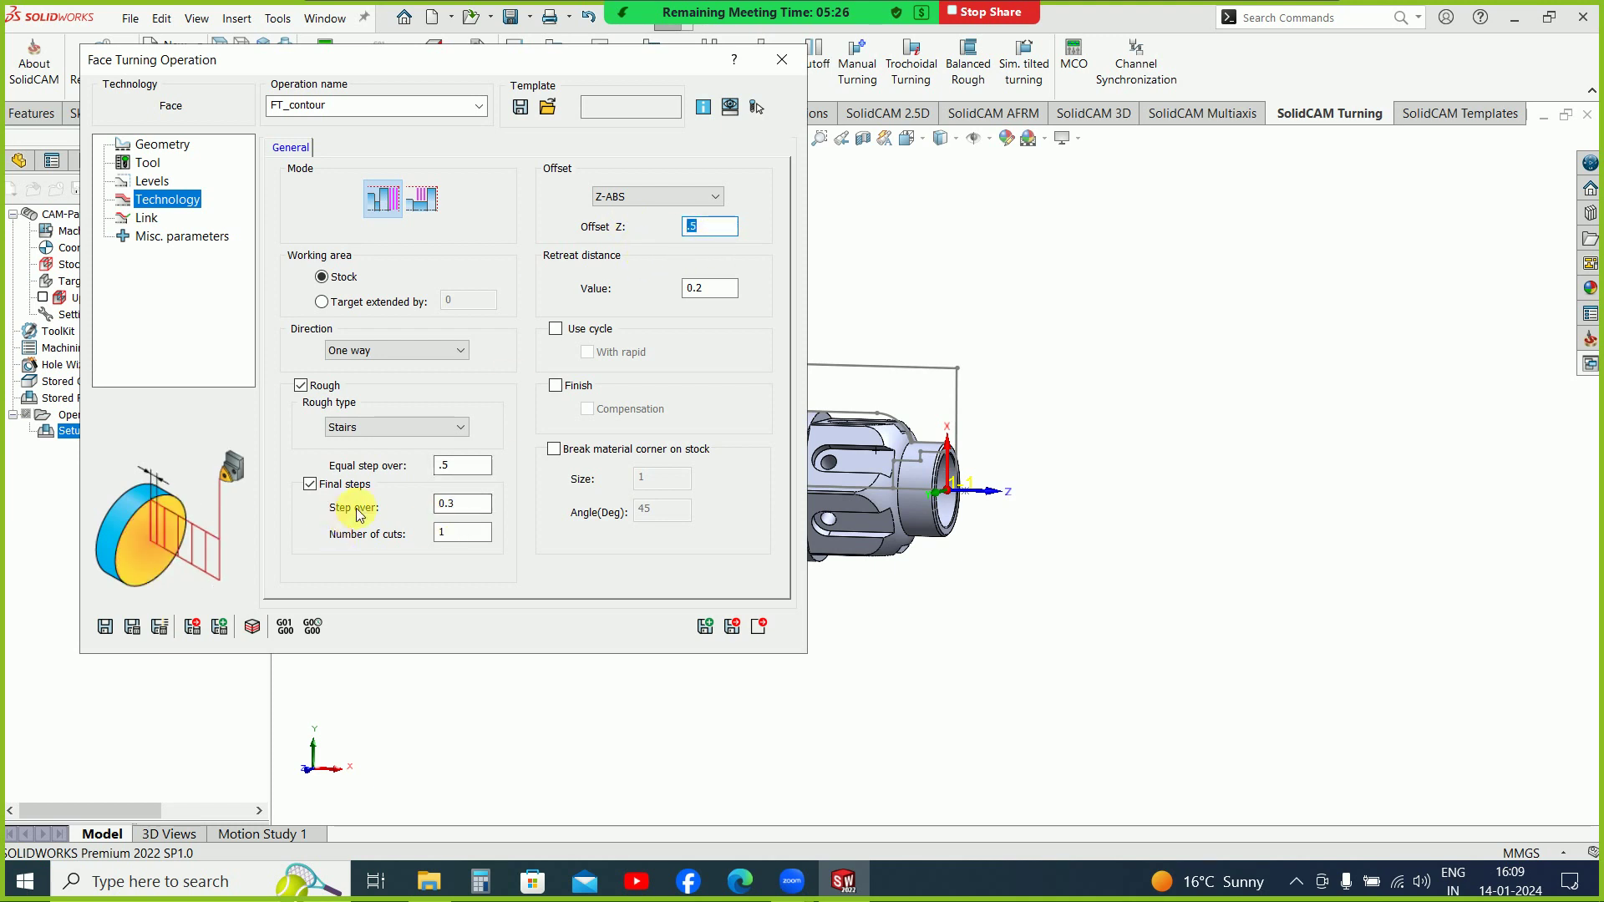
Step: Try final steps with a 0.1 step over and 5 cuts, and switch Final steps off
{"action": "double_click", "coordinate": [447, 504]}
{"action": "left_click_drag", "start_coordinate": [447, 504], "coordinate": [429, 504]}
{"action": "type", "text": ".1"}
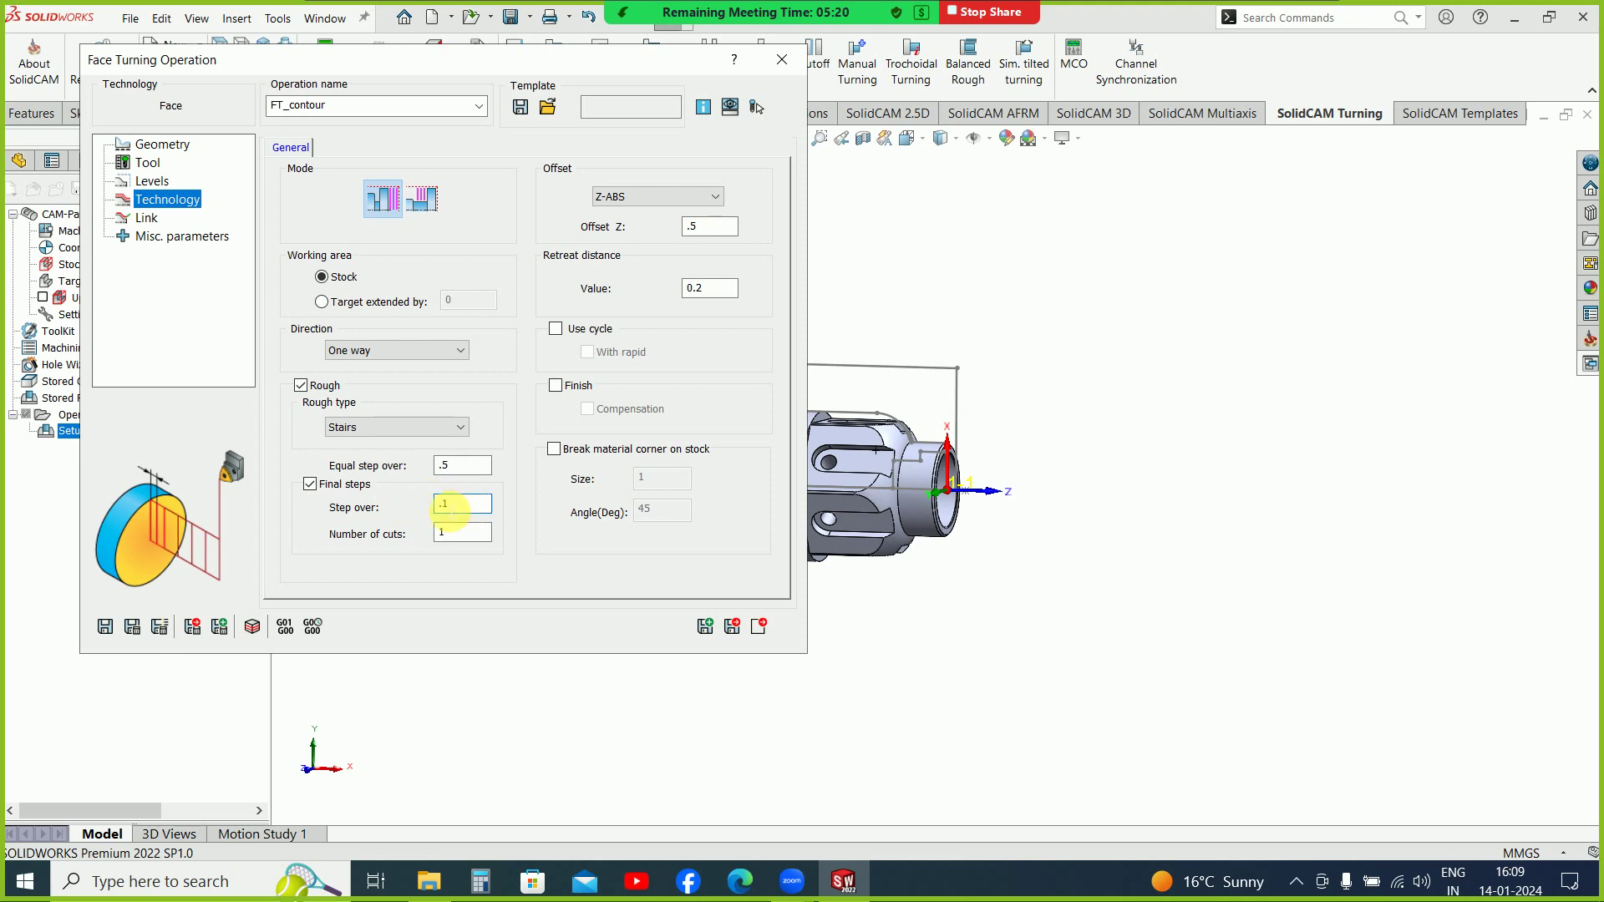
{"action": "double_click", "coordinate": [441, 533]}
{"action": "type", "text": "5"}
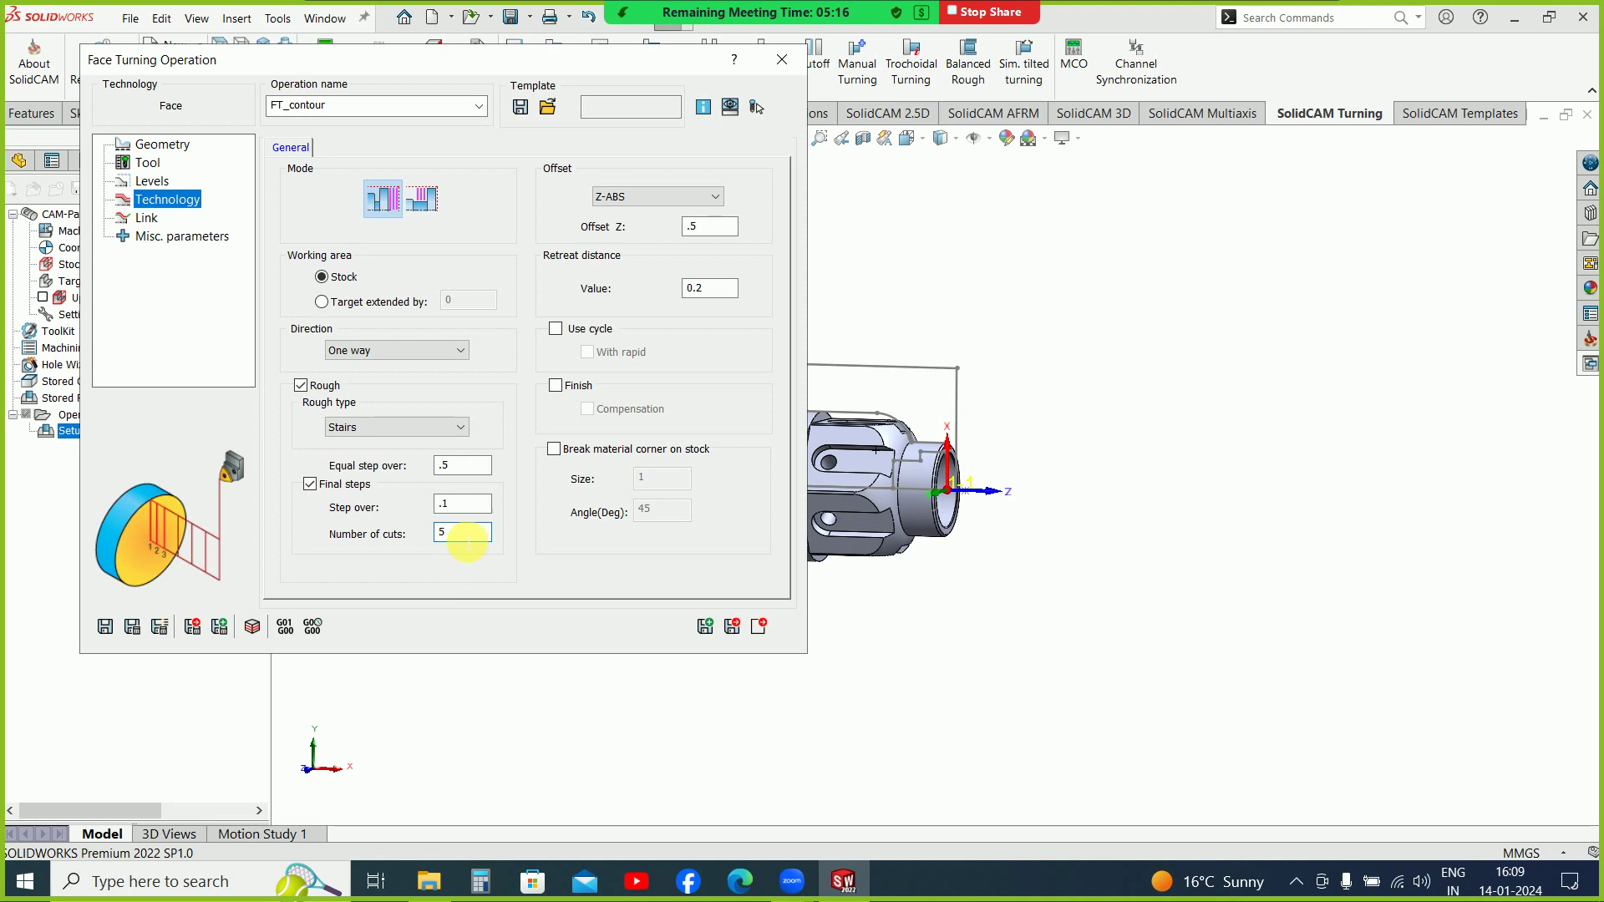
{"action": "double_click", "coordinate": [455, 504]}
{"action": "left_click", "coordinate": [337, 488]}
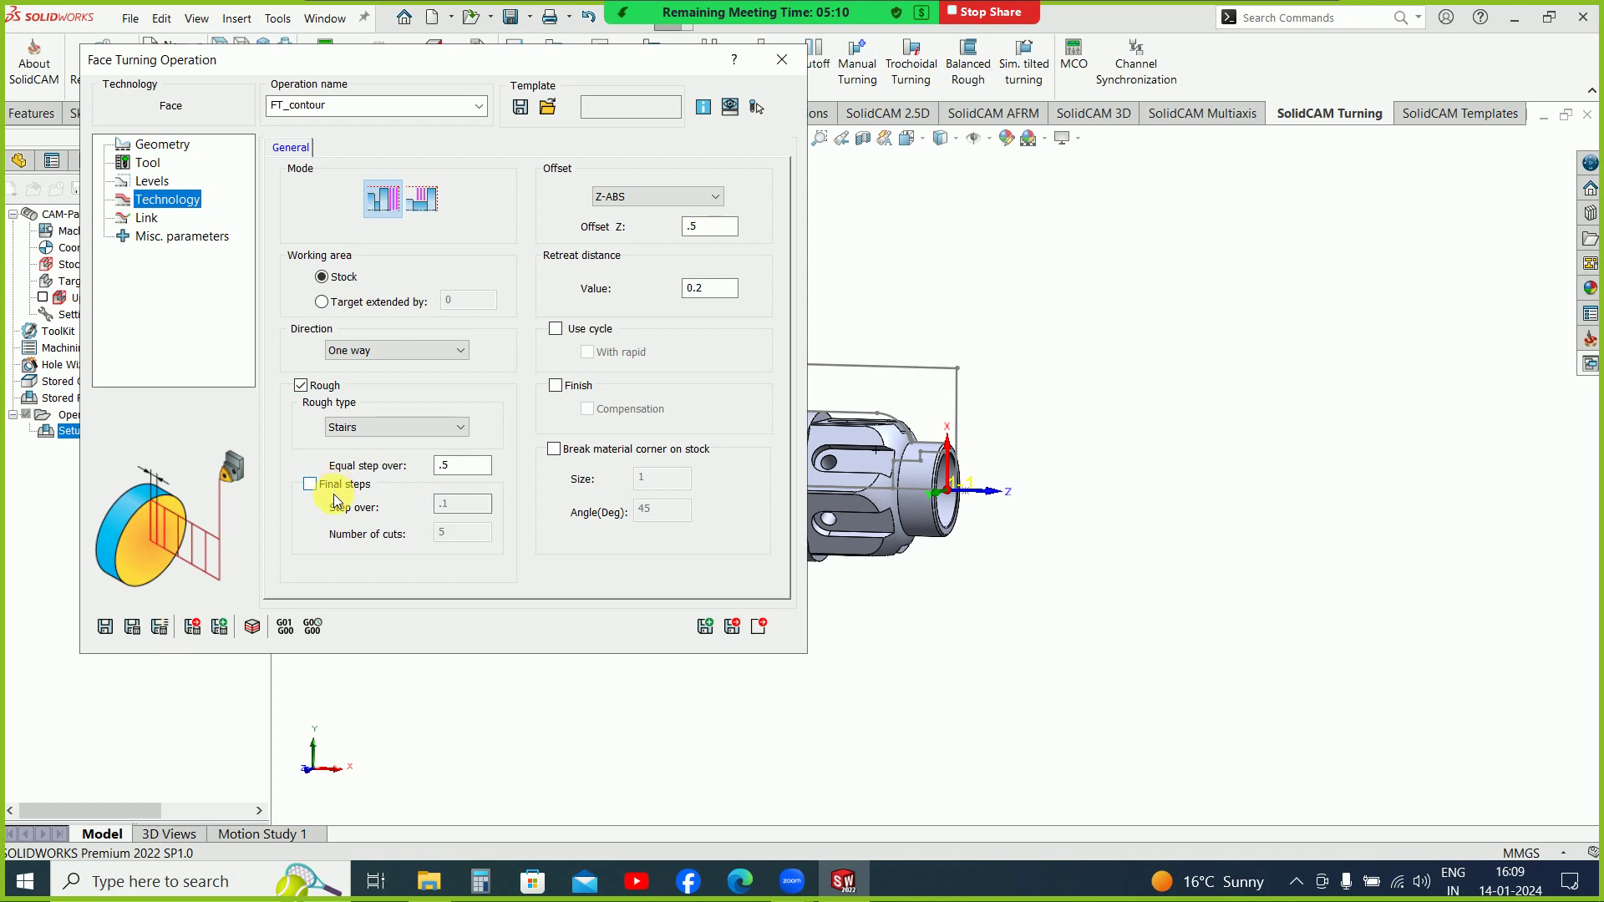
Step: Enable the finish pass for the facing operation and set the Z offset to 0.2
{"action": "left_click", "coordinate": [558, 392]}
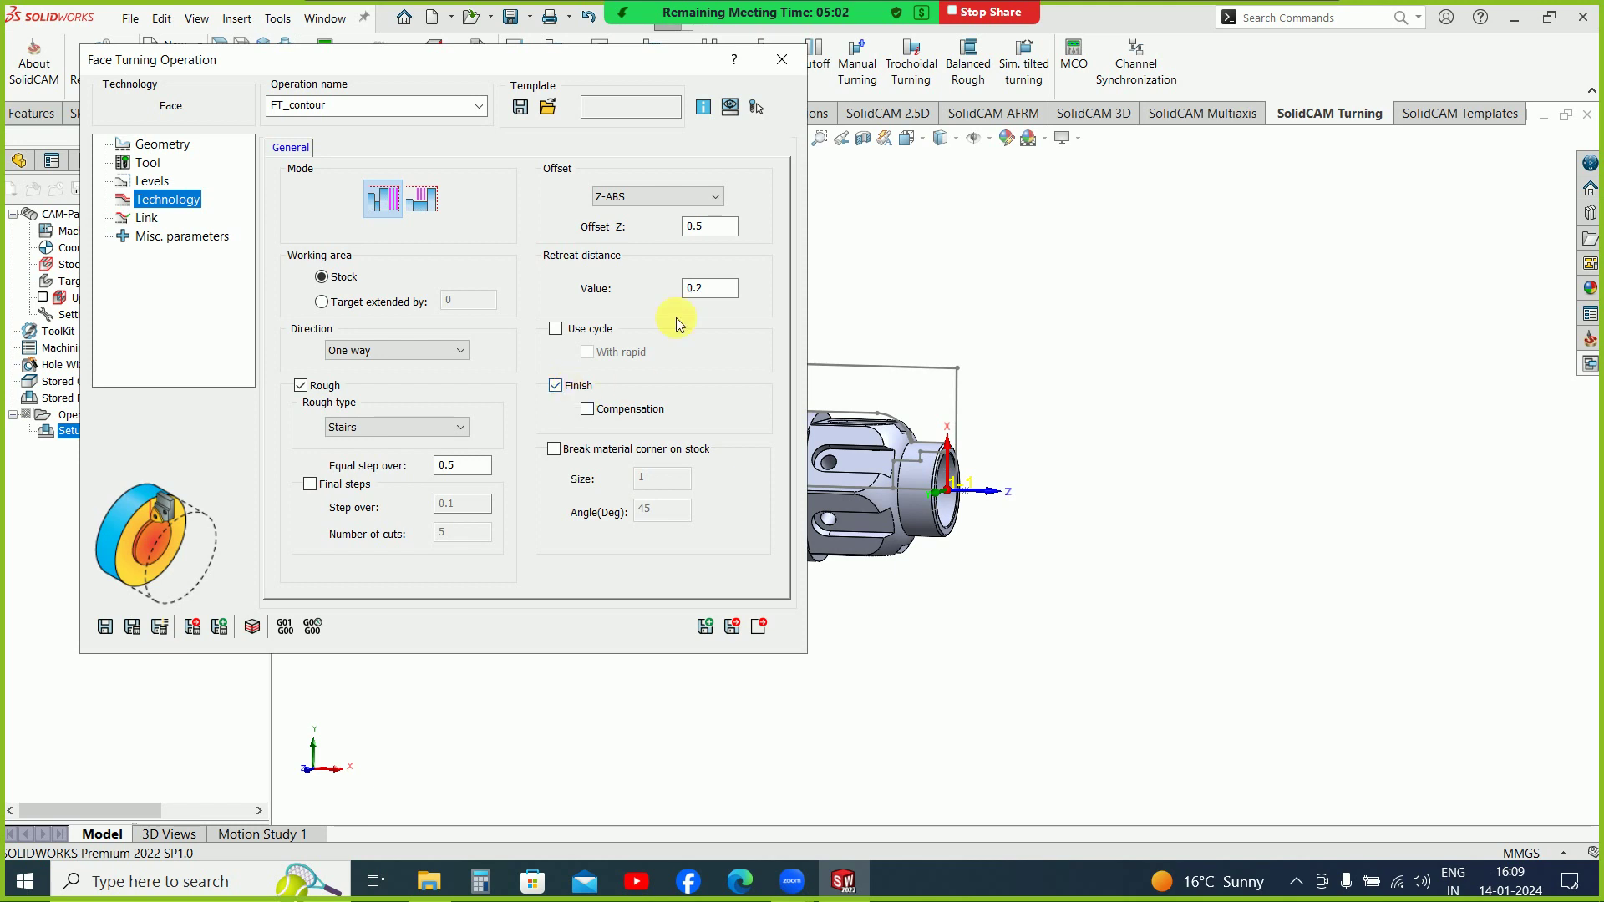
{"action": "double_click", "coordinate": [702, 226]}
{"action": "type", "text": ".2"}
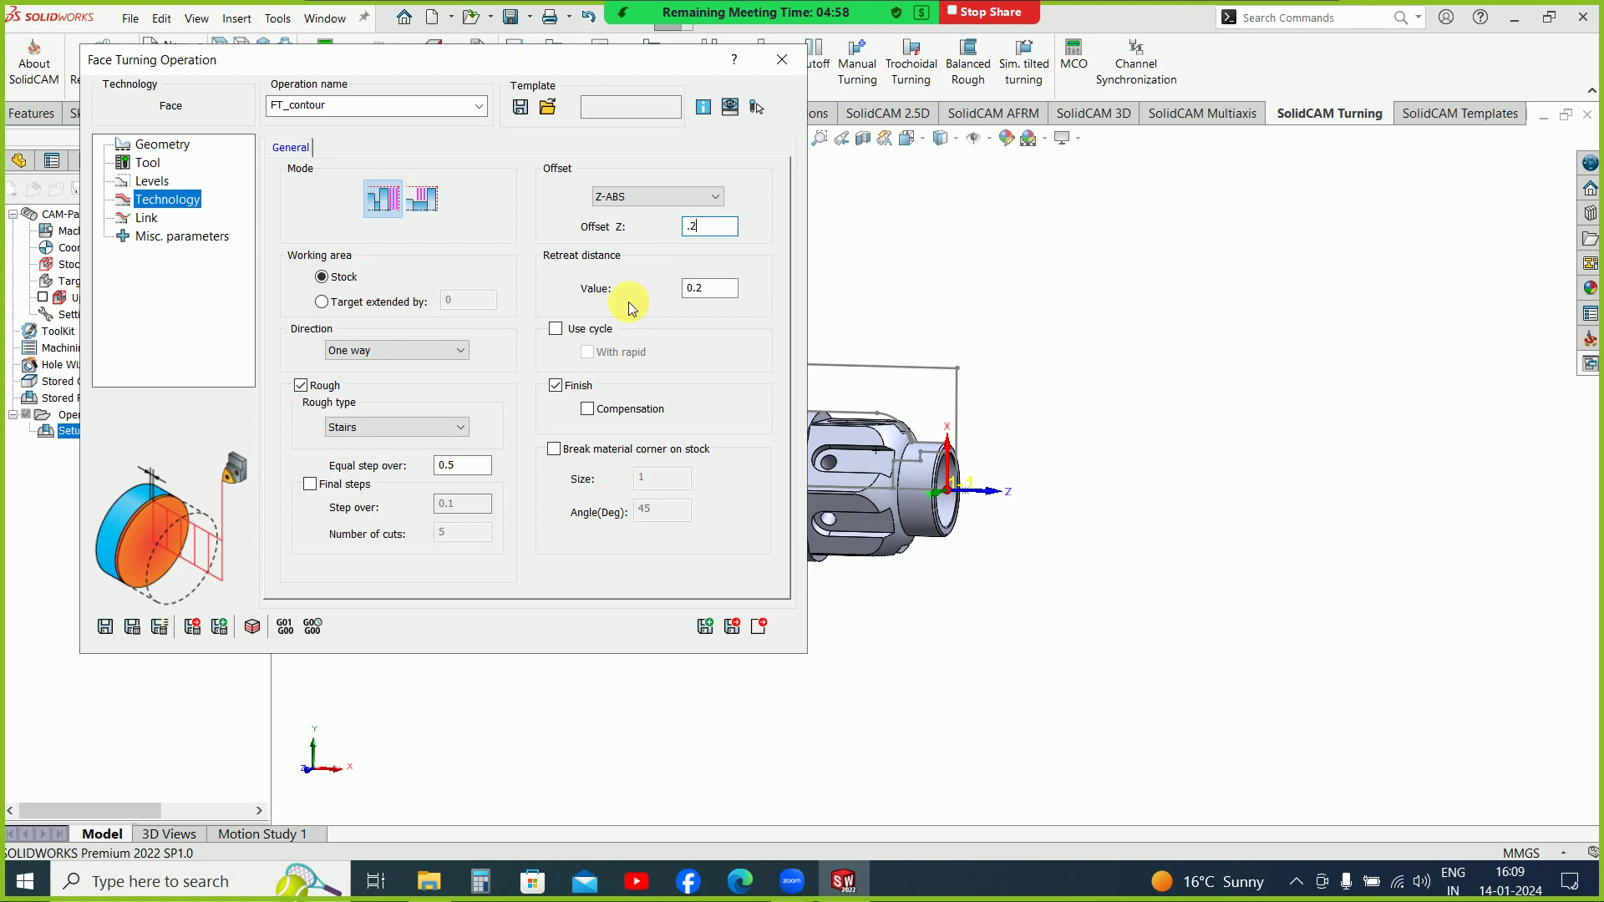
Step: Set the retreat distance of the facing passes to 0.5
{"action": "double_click", "coordinate": [700, 290]}
{"action": "double_click", "coordinate": [709, 289]}
{"action": "type", "text": "."}
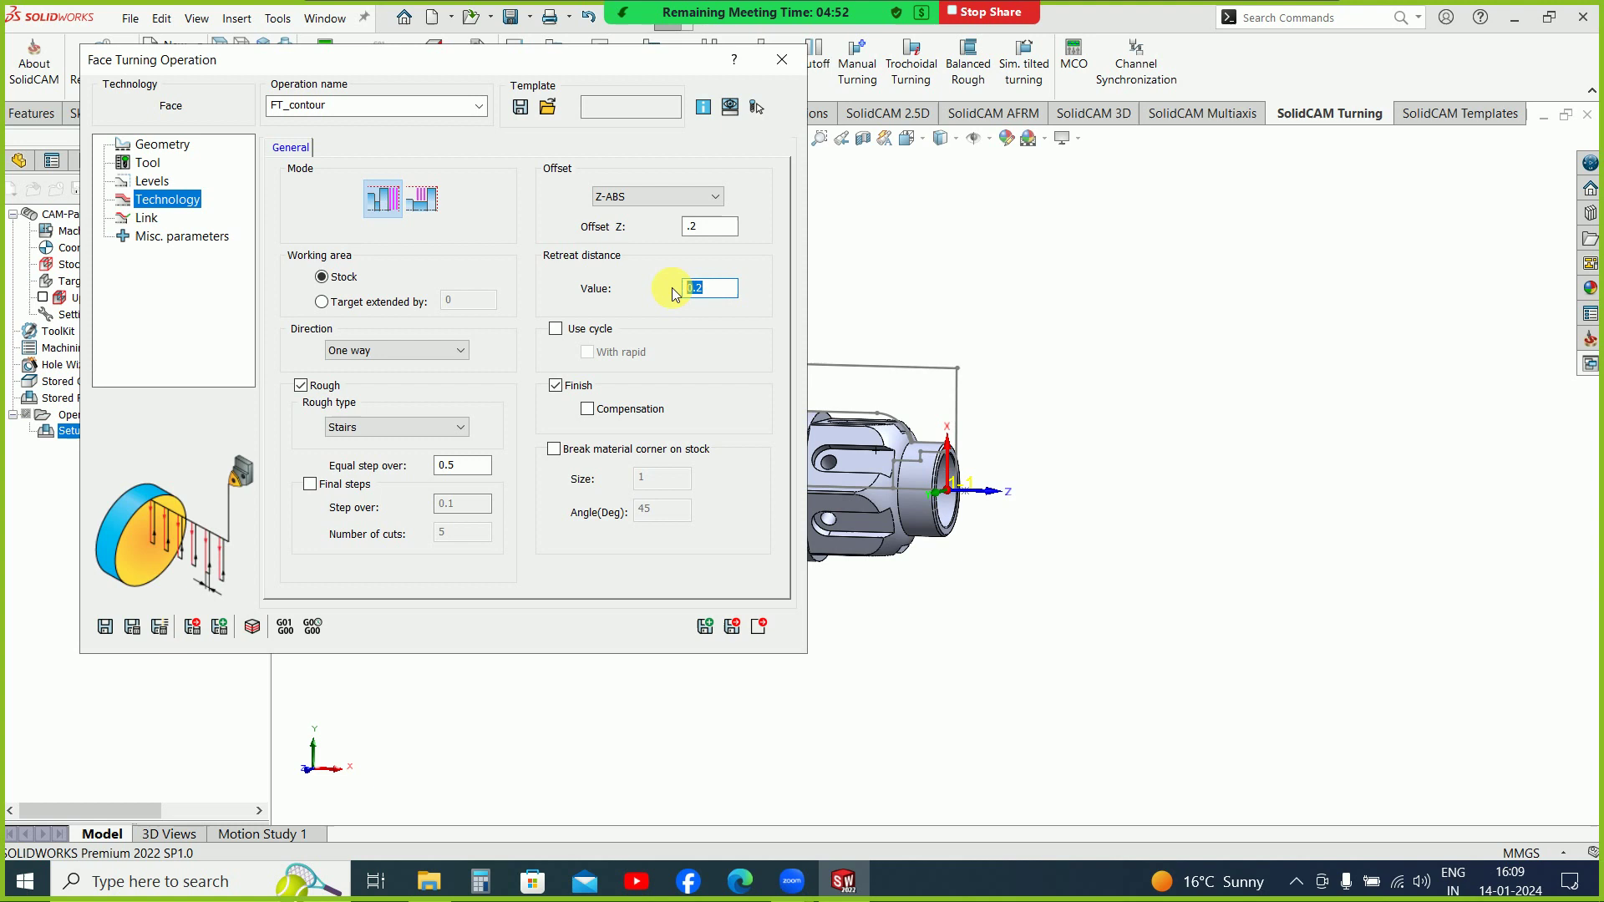
{"action": "type", "text": "5"}
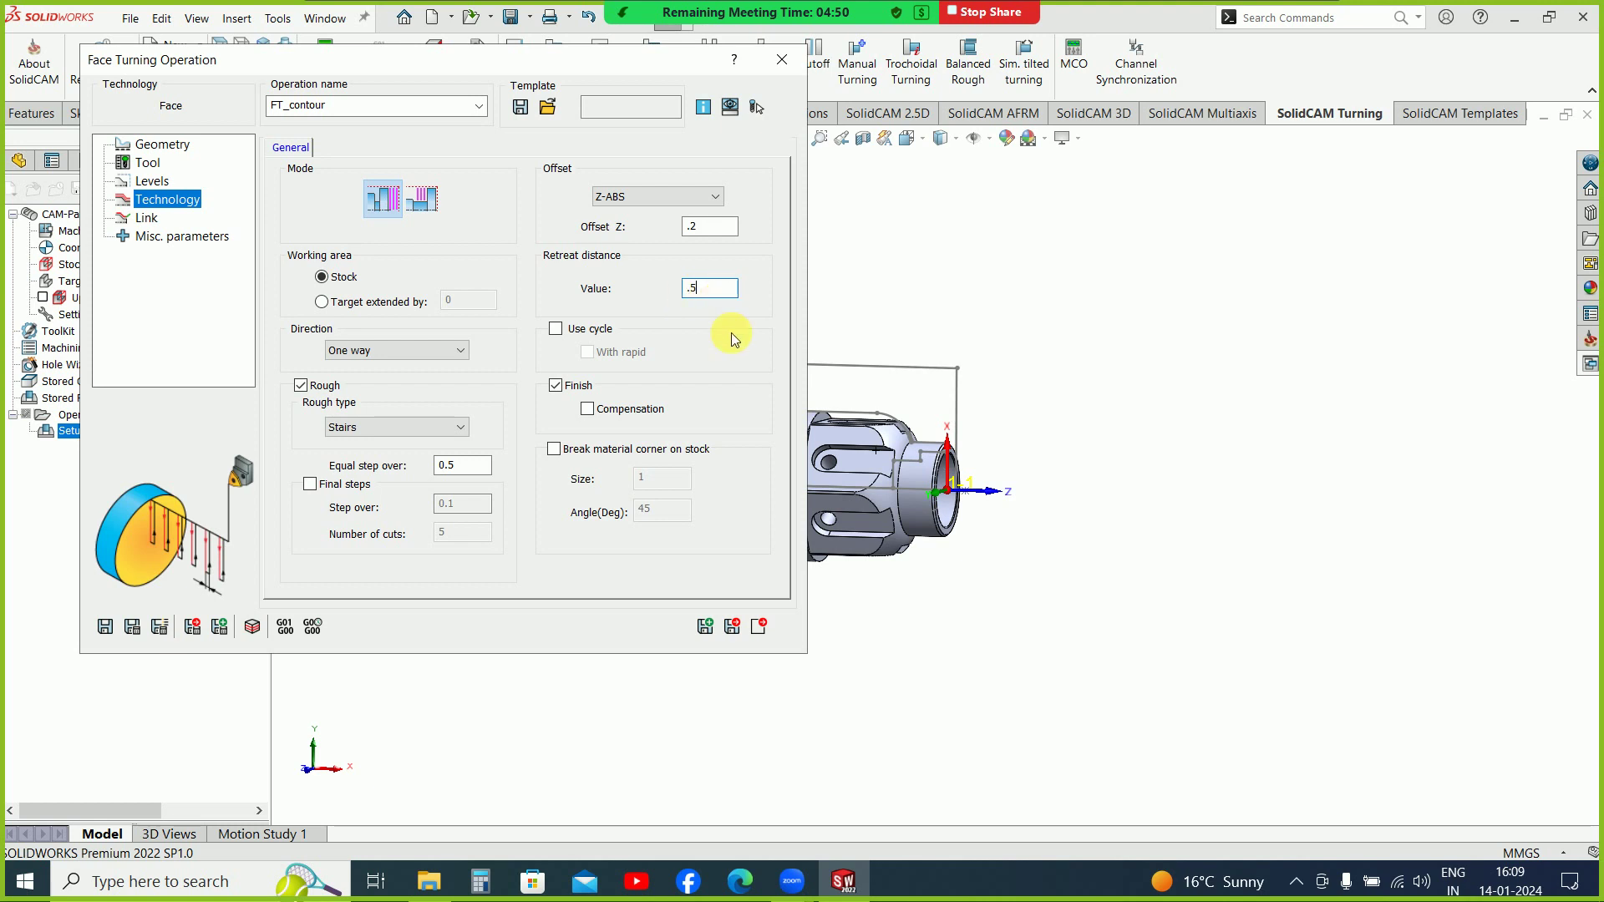
Step: Try the Use cycle and Break material corner on stock options in turn, switching each one off again
{"action": "left_click", "coordinate": [591, 334]}
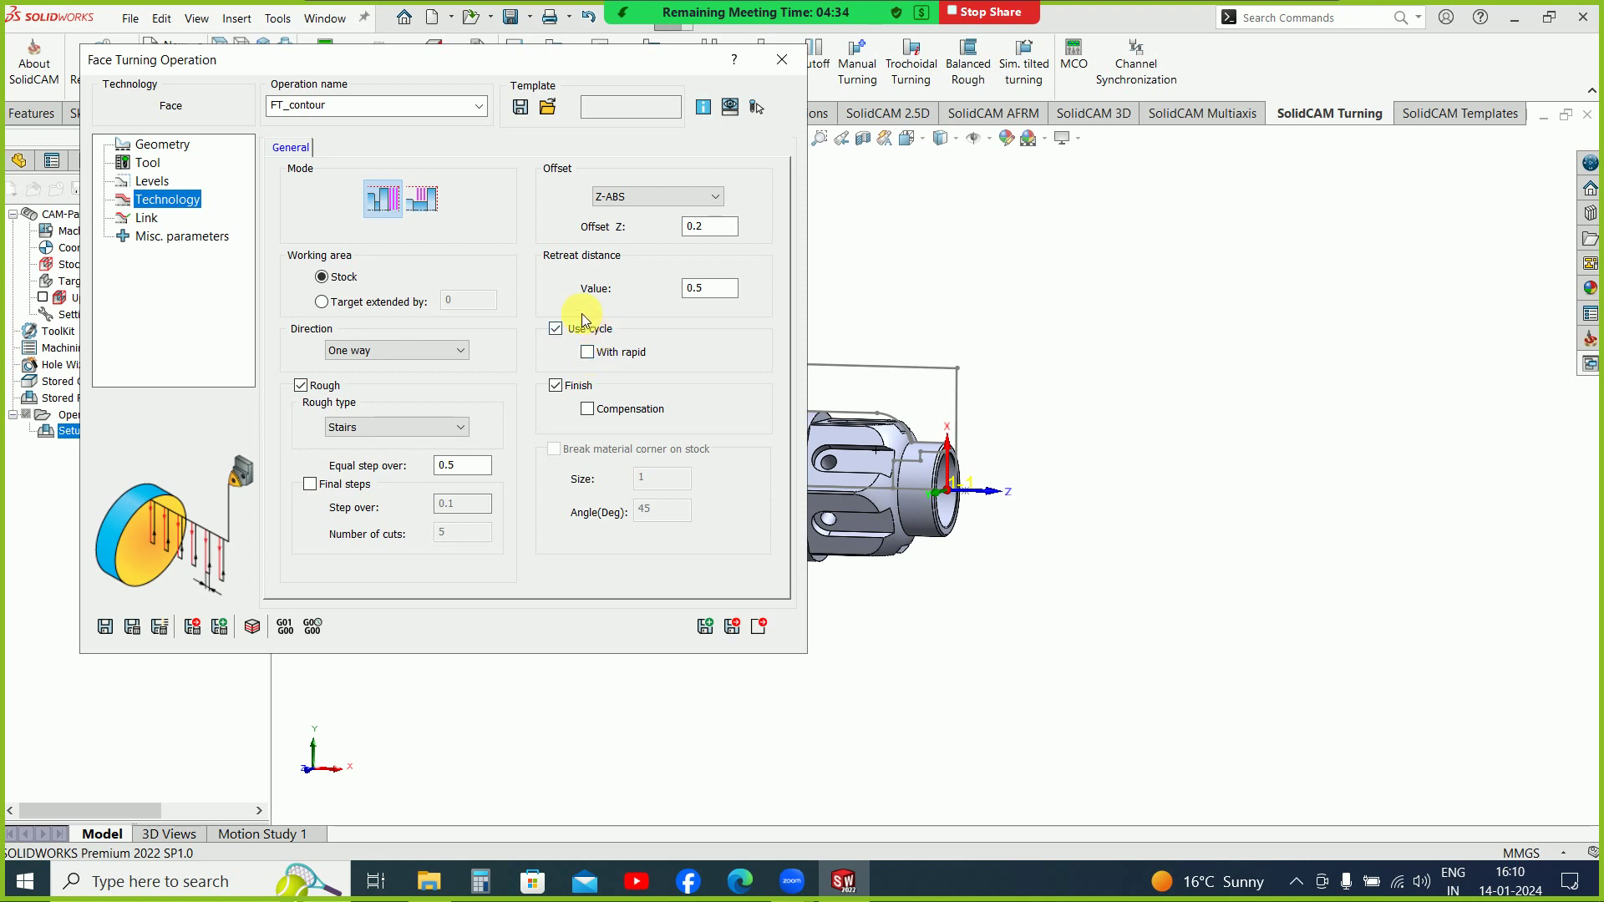
{"action": "left_click", "coordinate": [575, 327]}
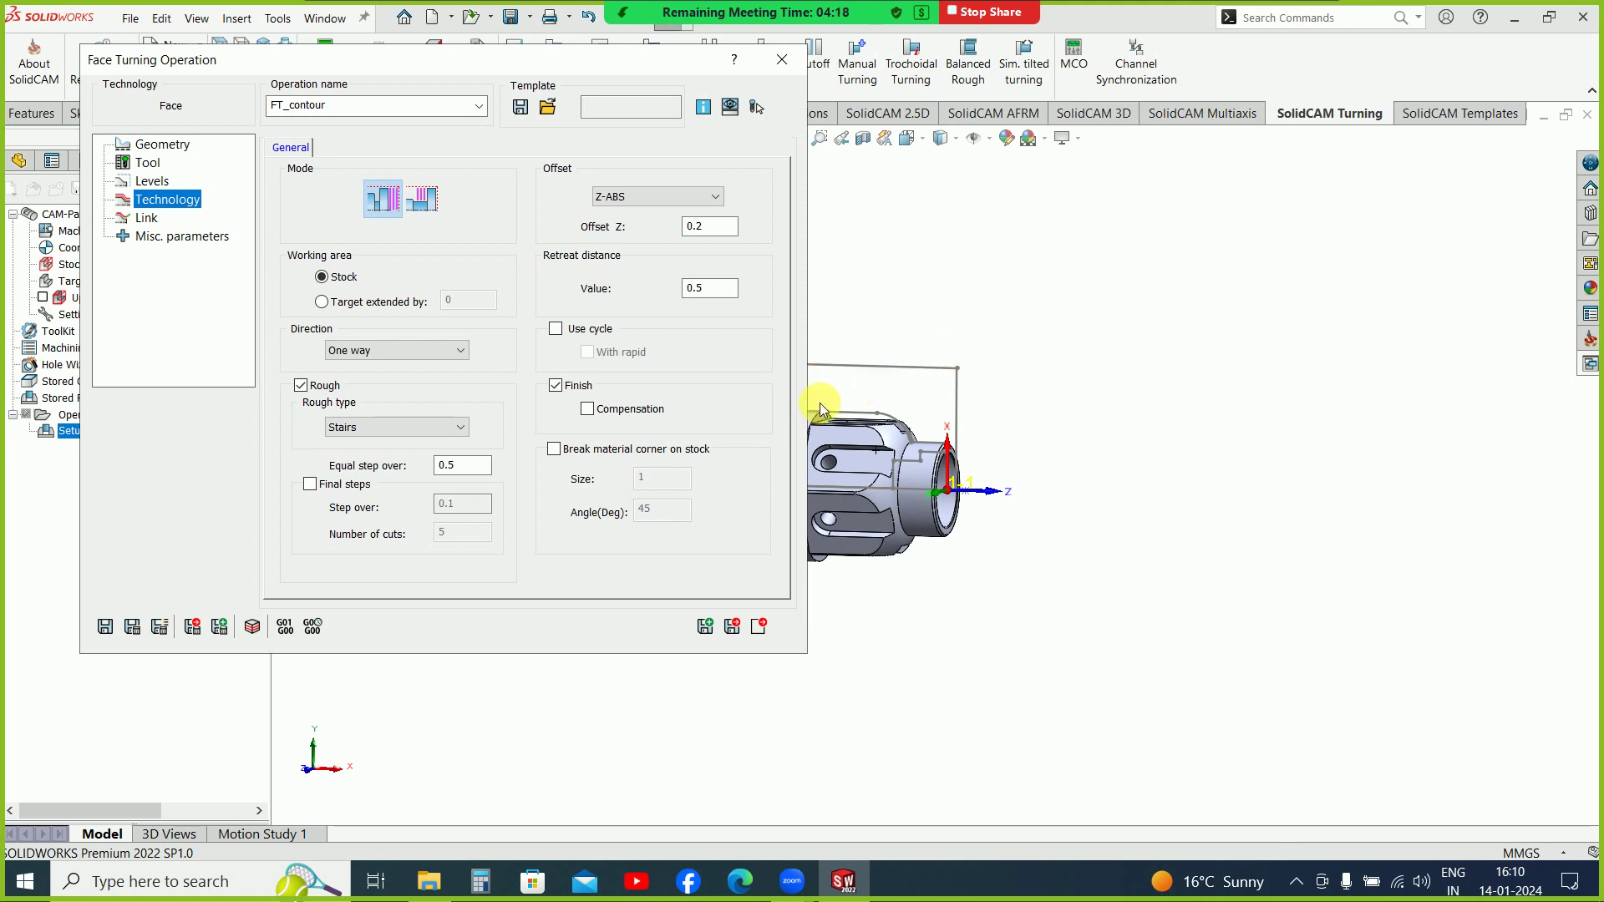
{"action": "left_click", "coordinate": [554, 448]}
{"action": "double_click", "coordinate": [642, 477]}
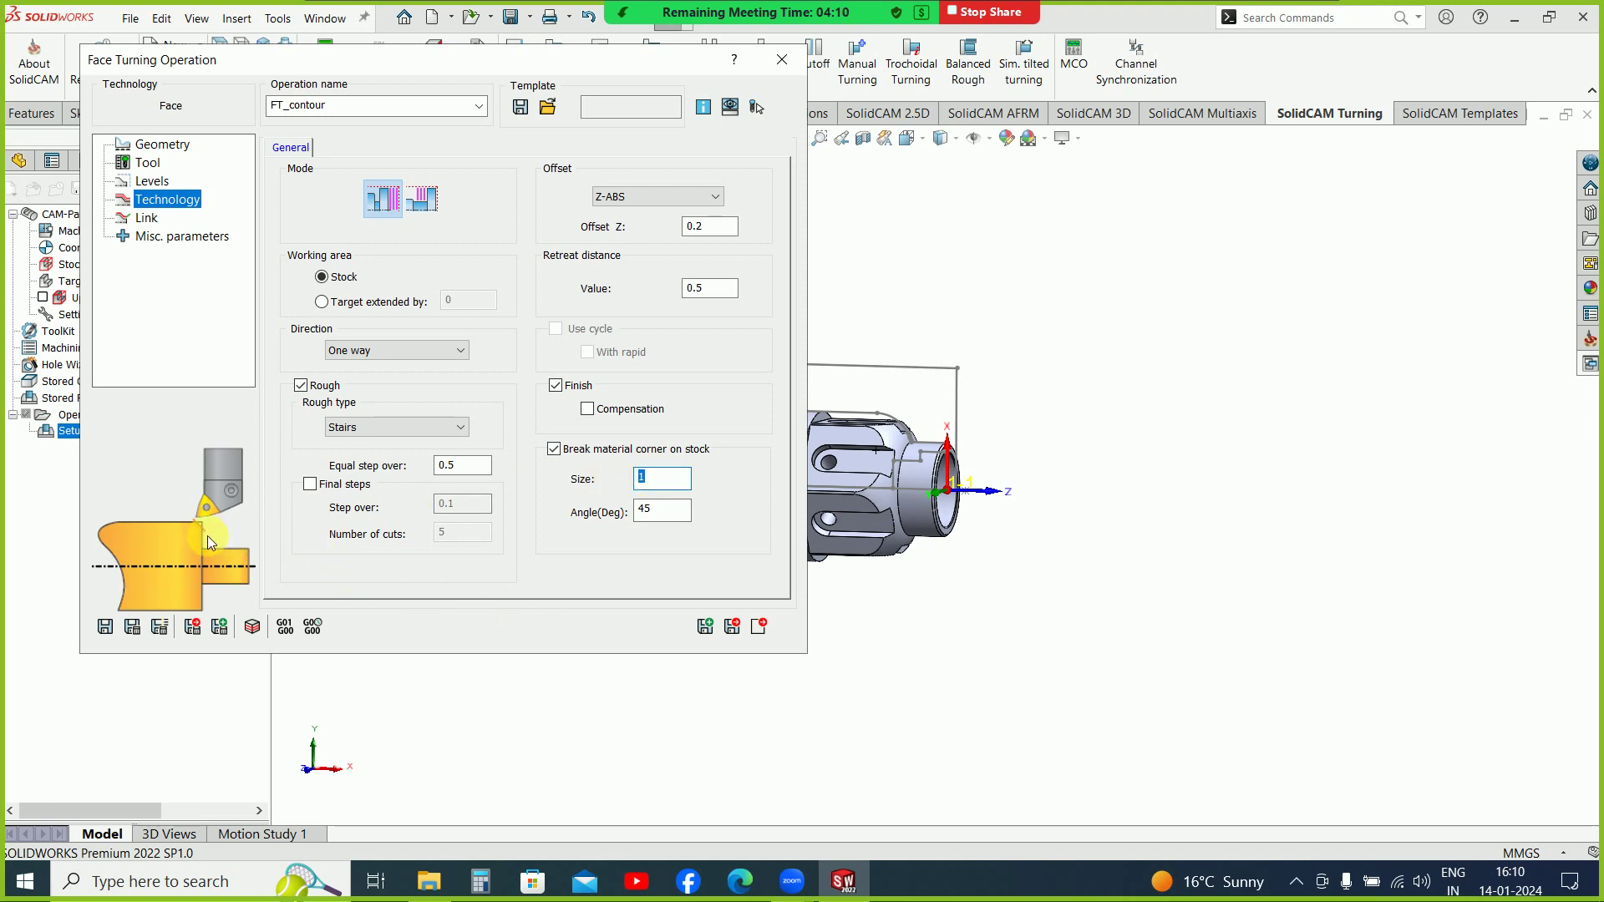
{"action": "left_click", "coordinate": [578, 452]}
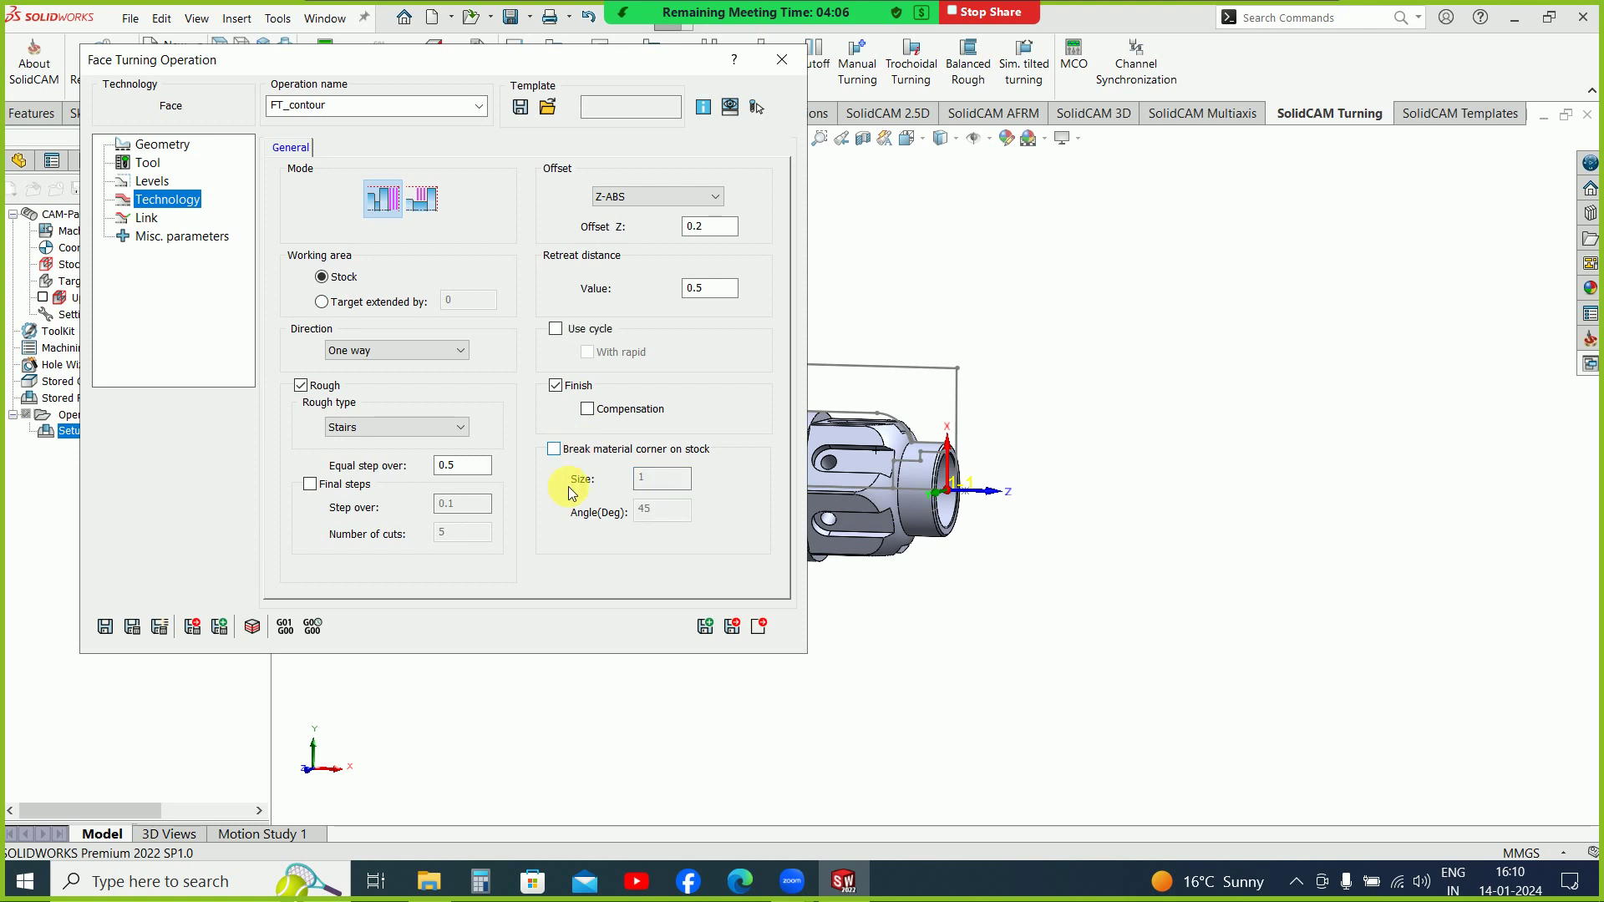
Step: Try the alternative working mode for the facing operation, and restore the Front mode
{"action": "left_click", "coordinate": [156, 220]}
{"action": "left_click", "coordinate": [159, 201]}
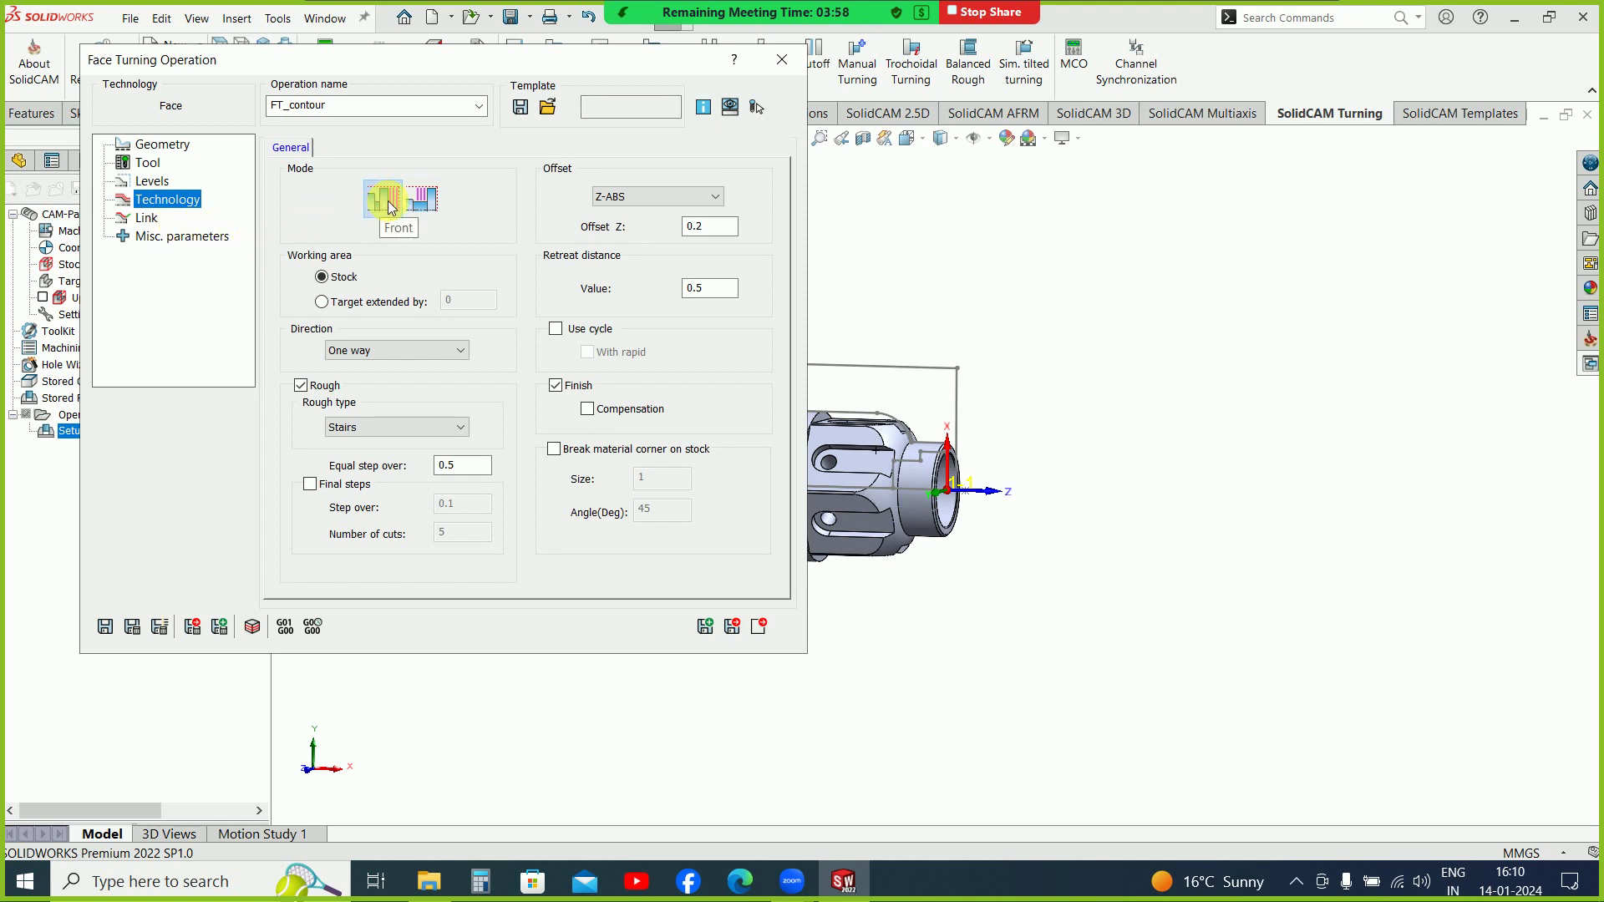
{"action": "left_click", "coordinate": [422, 200]}
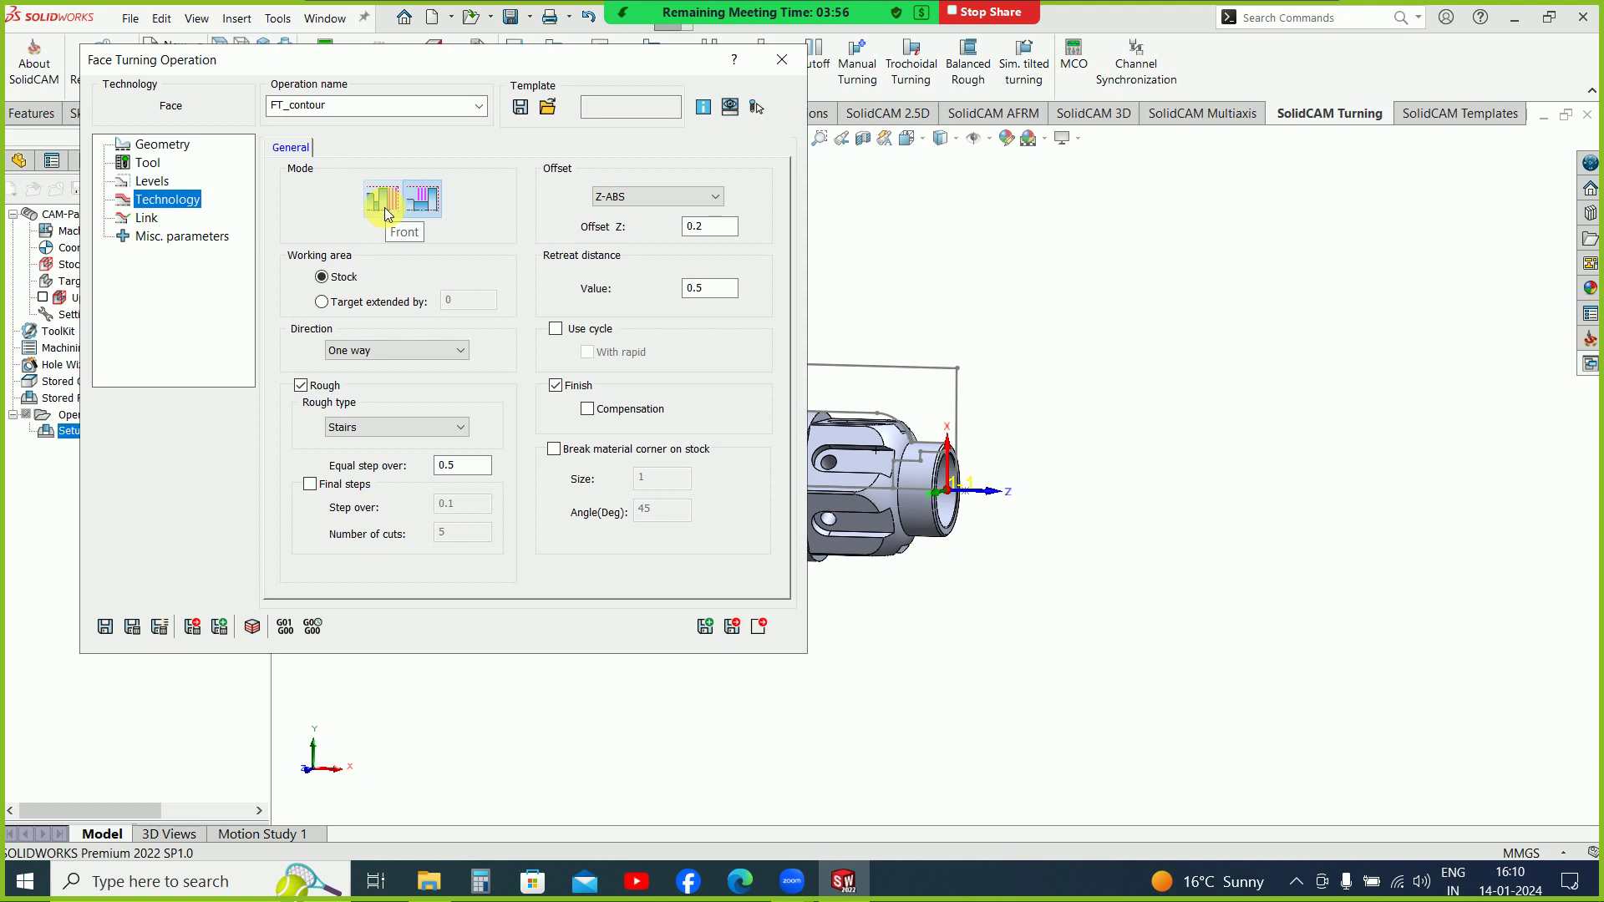
{"action": "left_click", "coordinate": [384, 208]}
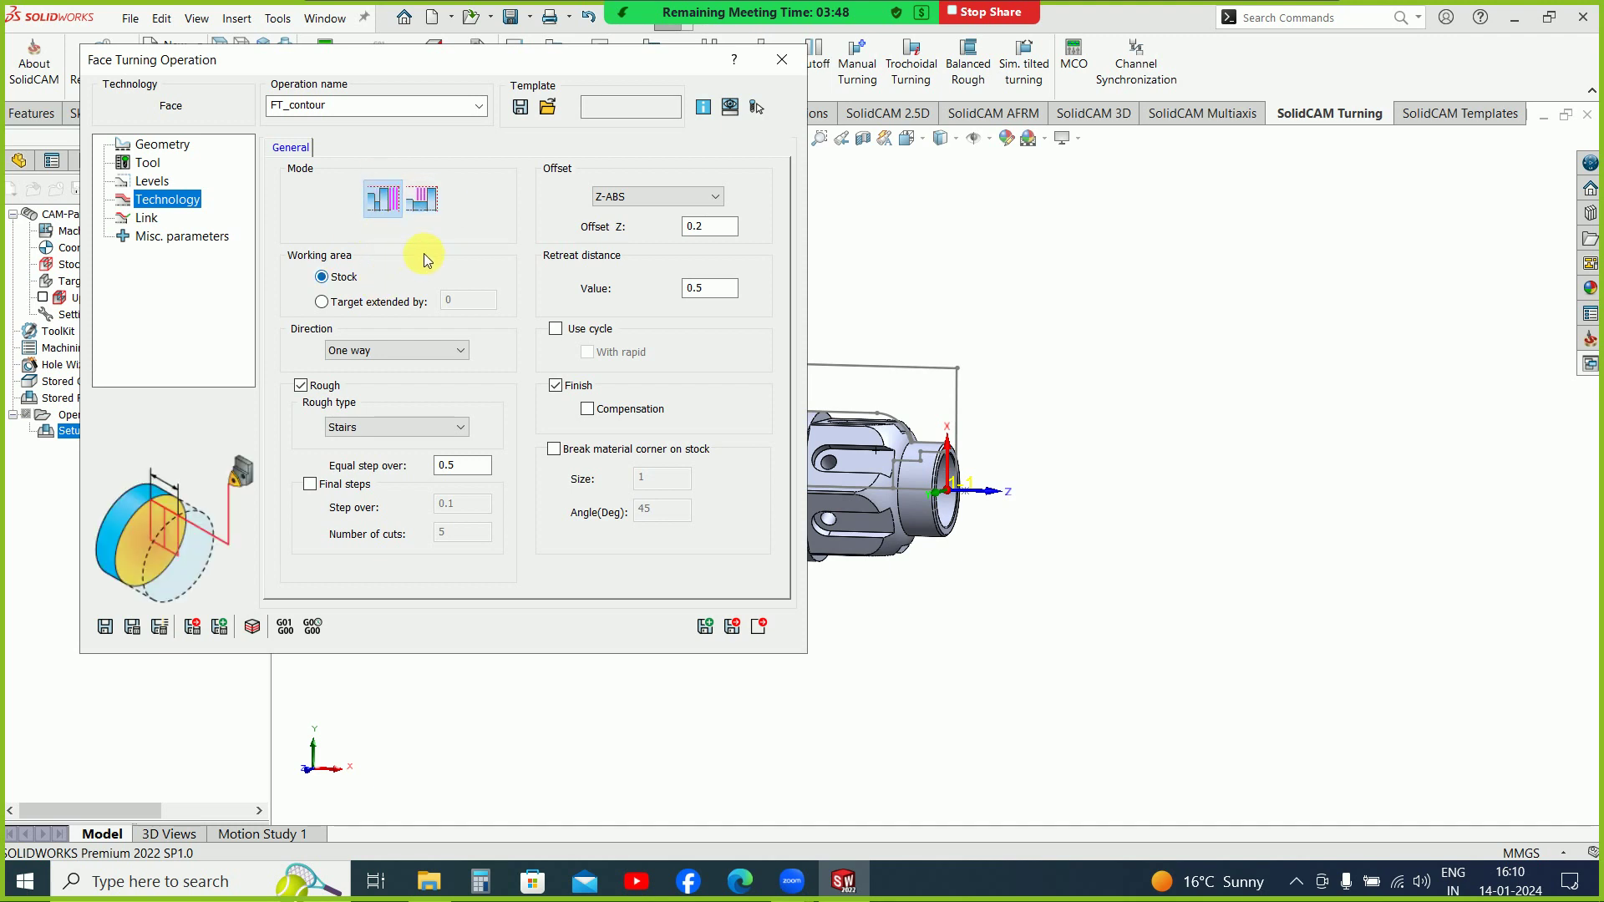
Step: Save and calculate the face turning operation, play its Turning simulation at reduced speed, and exit the operation
{"action": "left_click", "coordinate": [133, 627]}
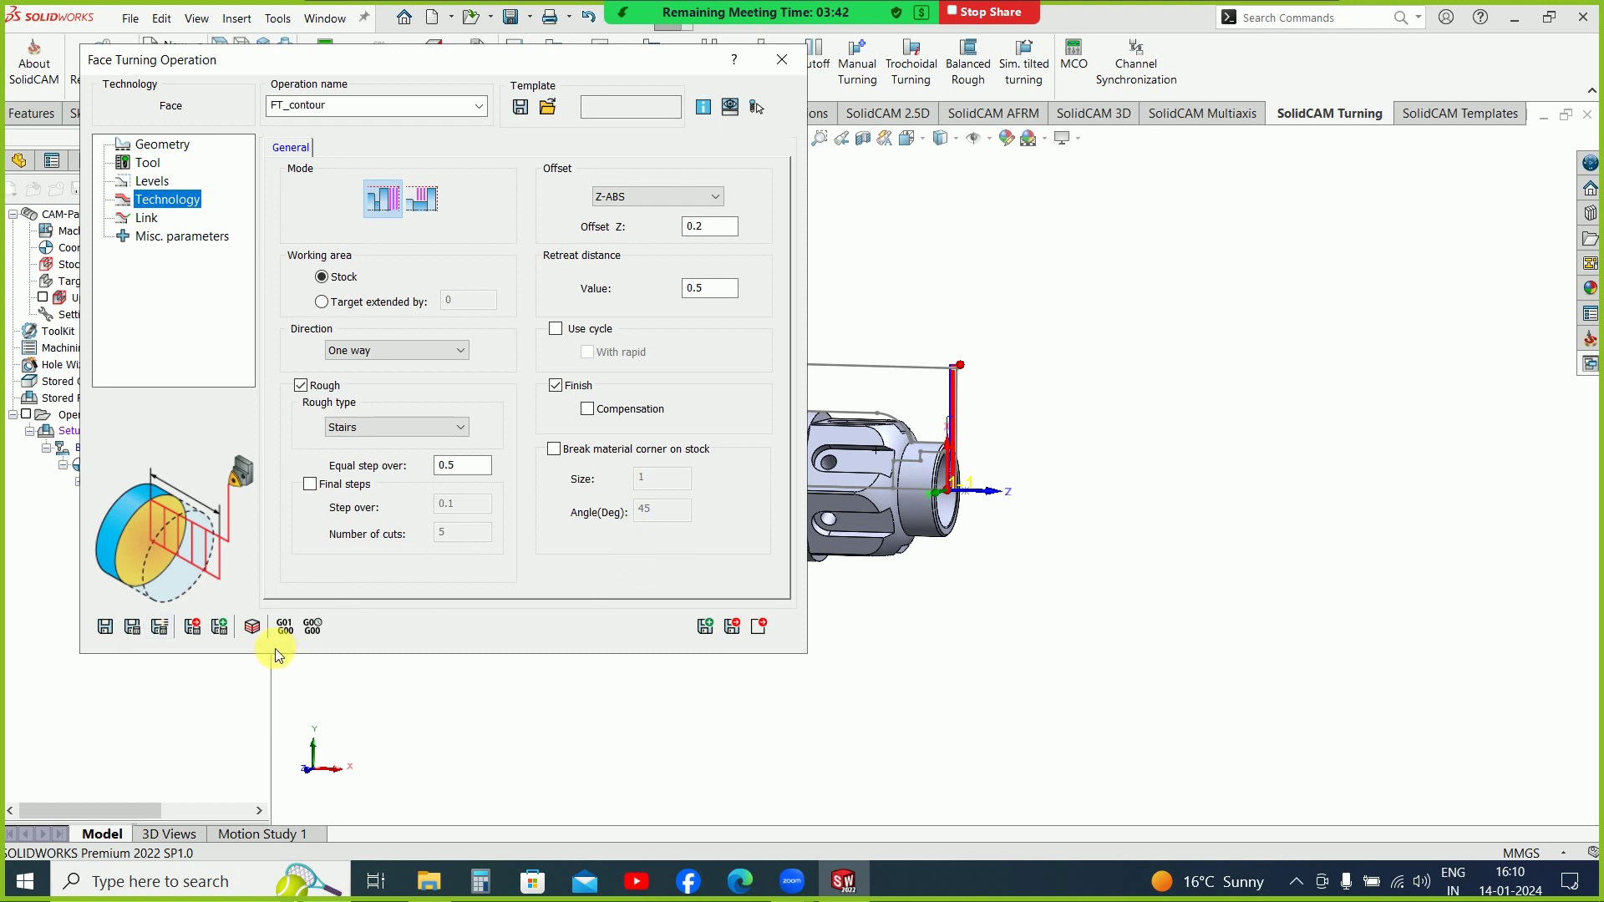
{"action": "left_click", "coordinate": [253, 627]}
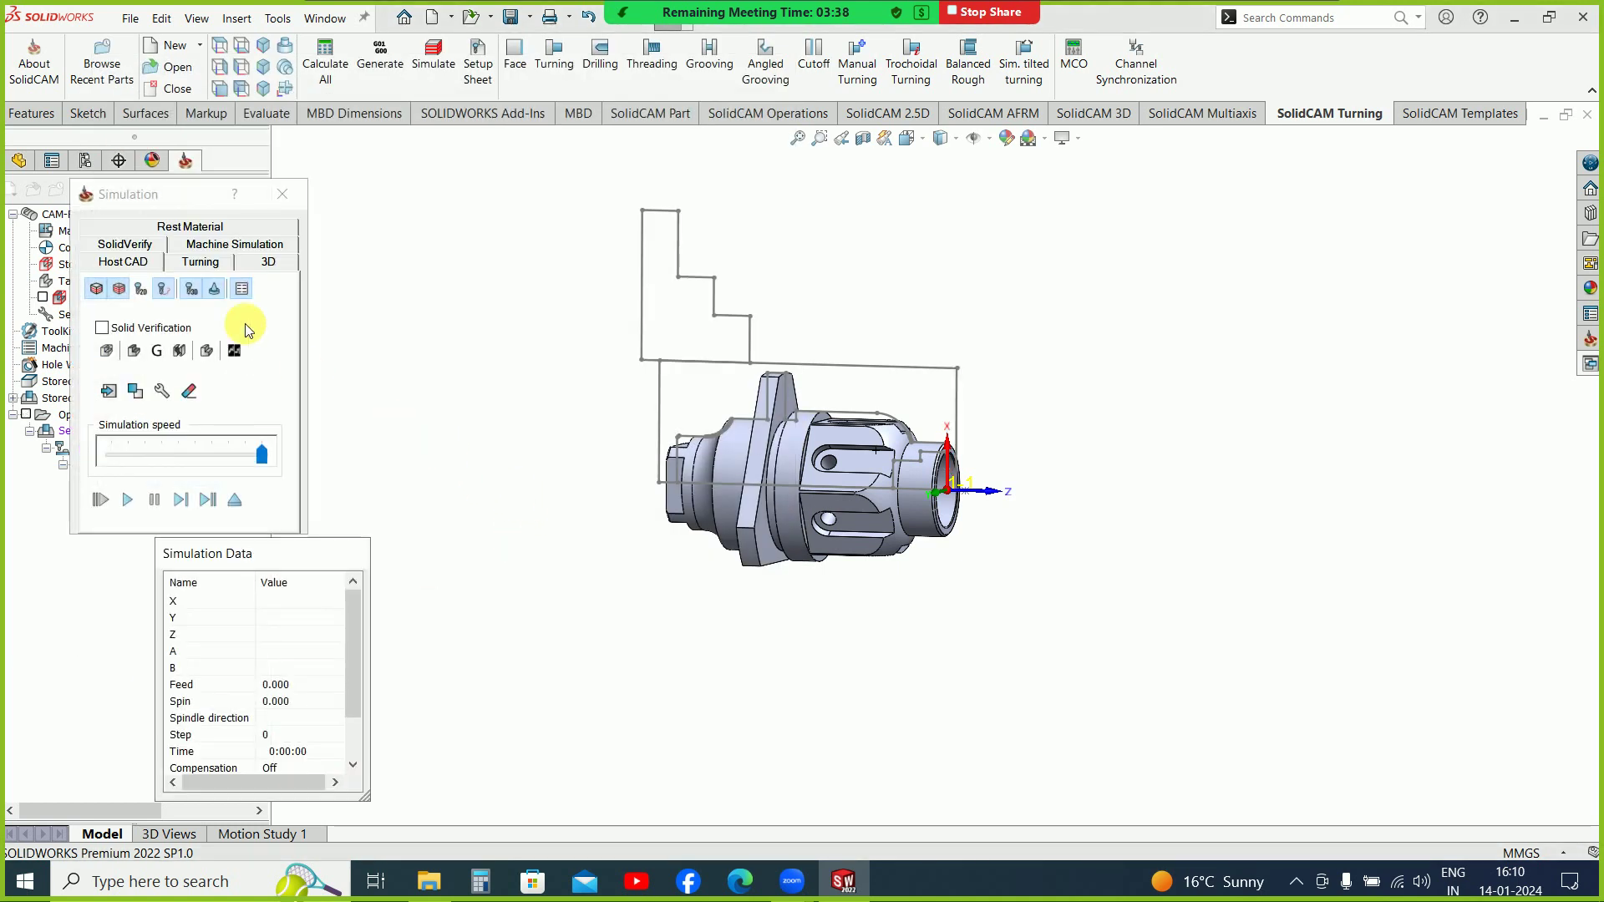
{"action": "left_click", "coordinate": [199, 263]}
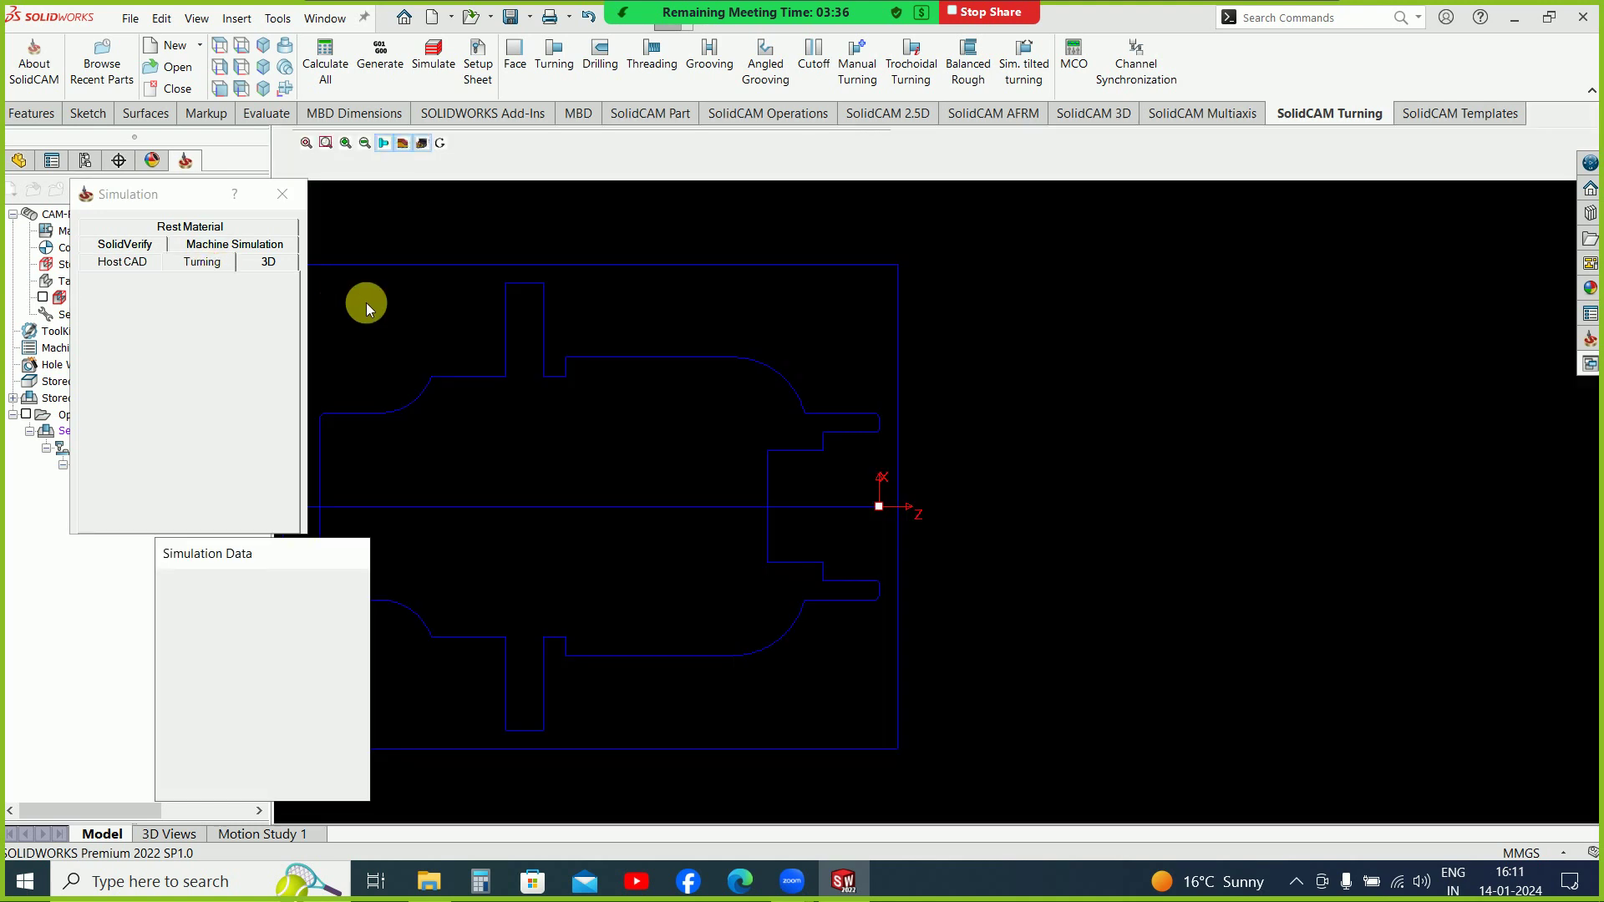
{"action": "left_click_drag", "start_coordinate": [261, 454], "coordinate": [130, 453]}
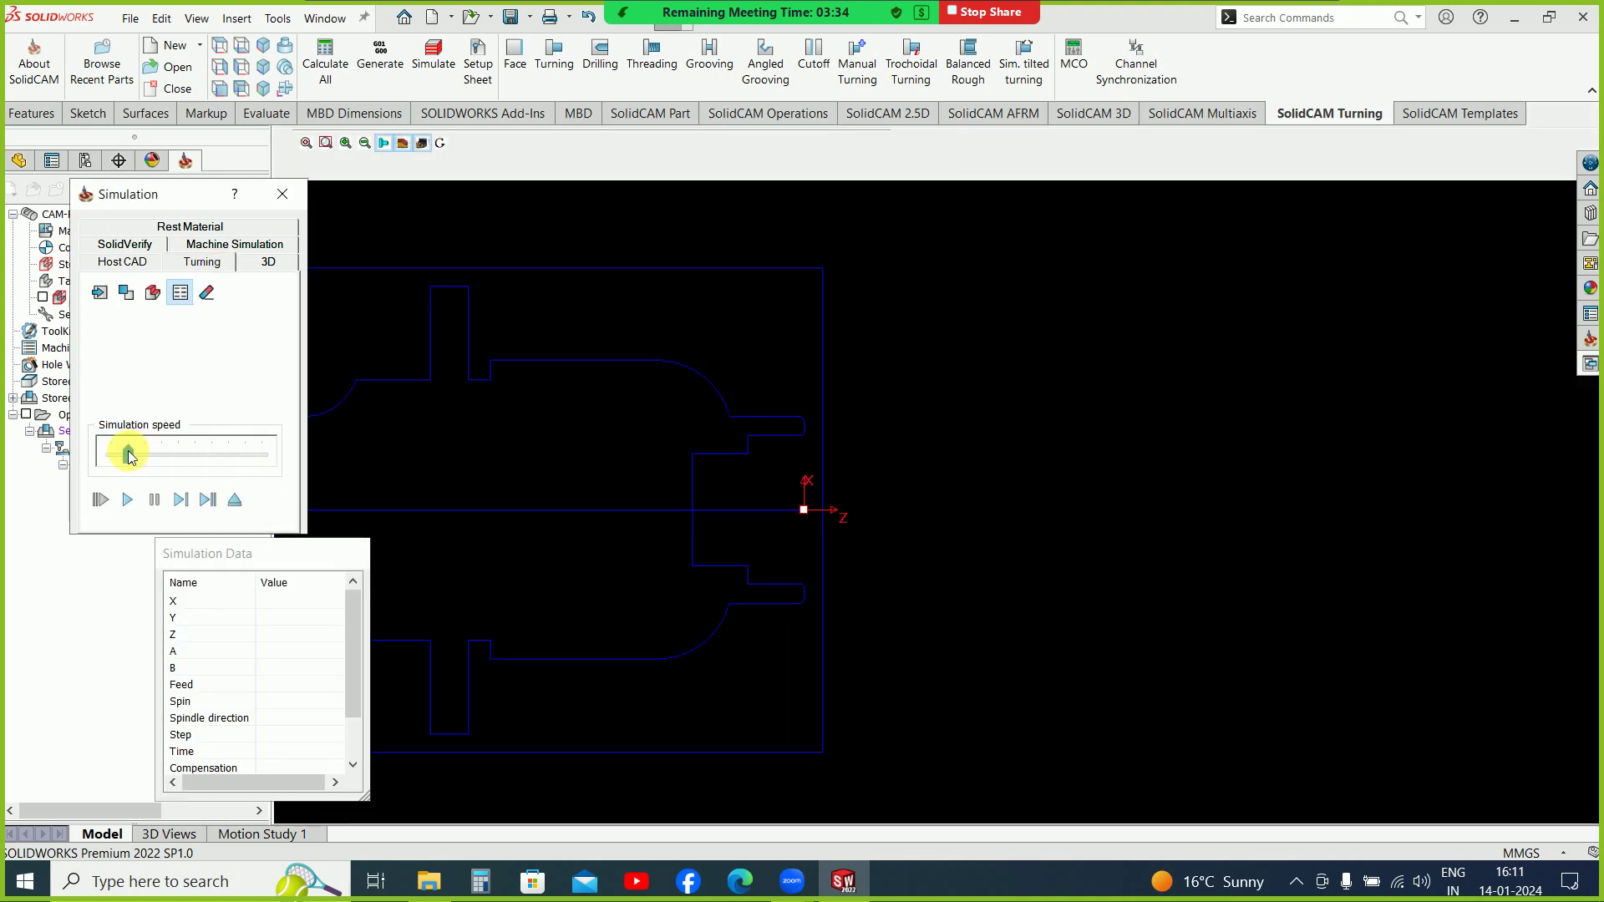
{"action": "left_click", "coordinate": [129, 501]}
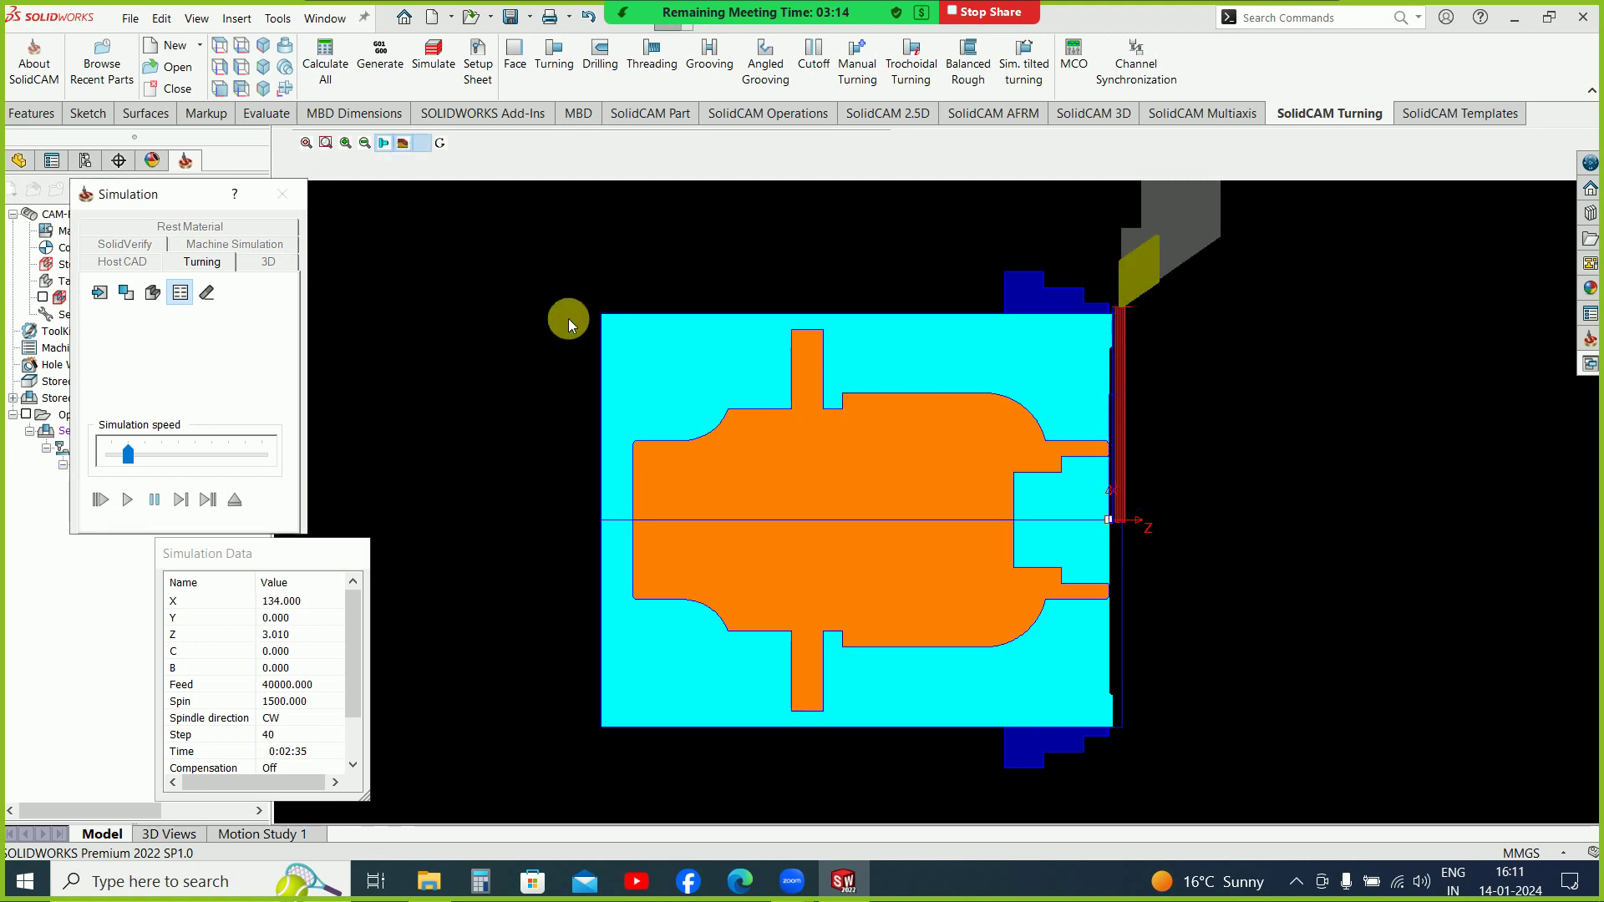
{"action": "left_click", "coordinate": [292, 197]}
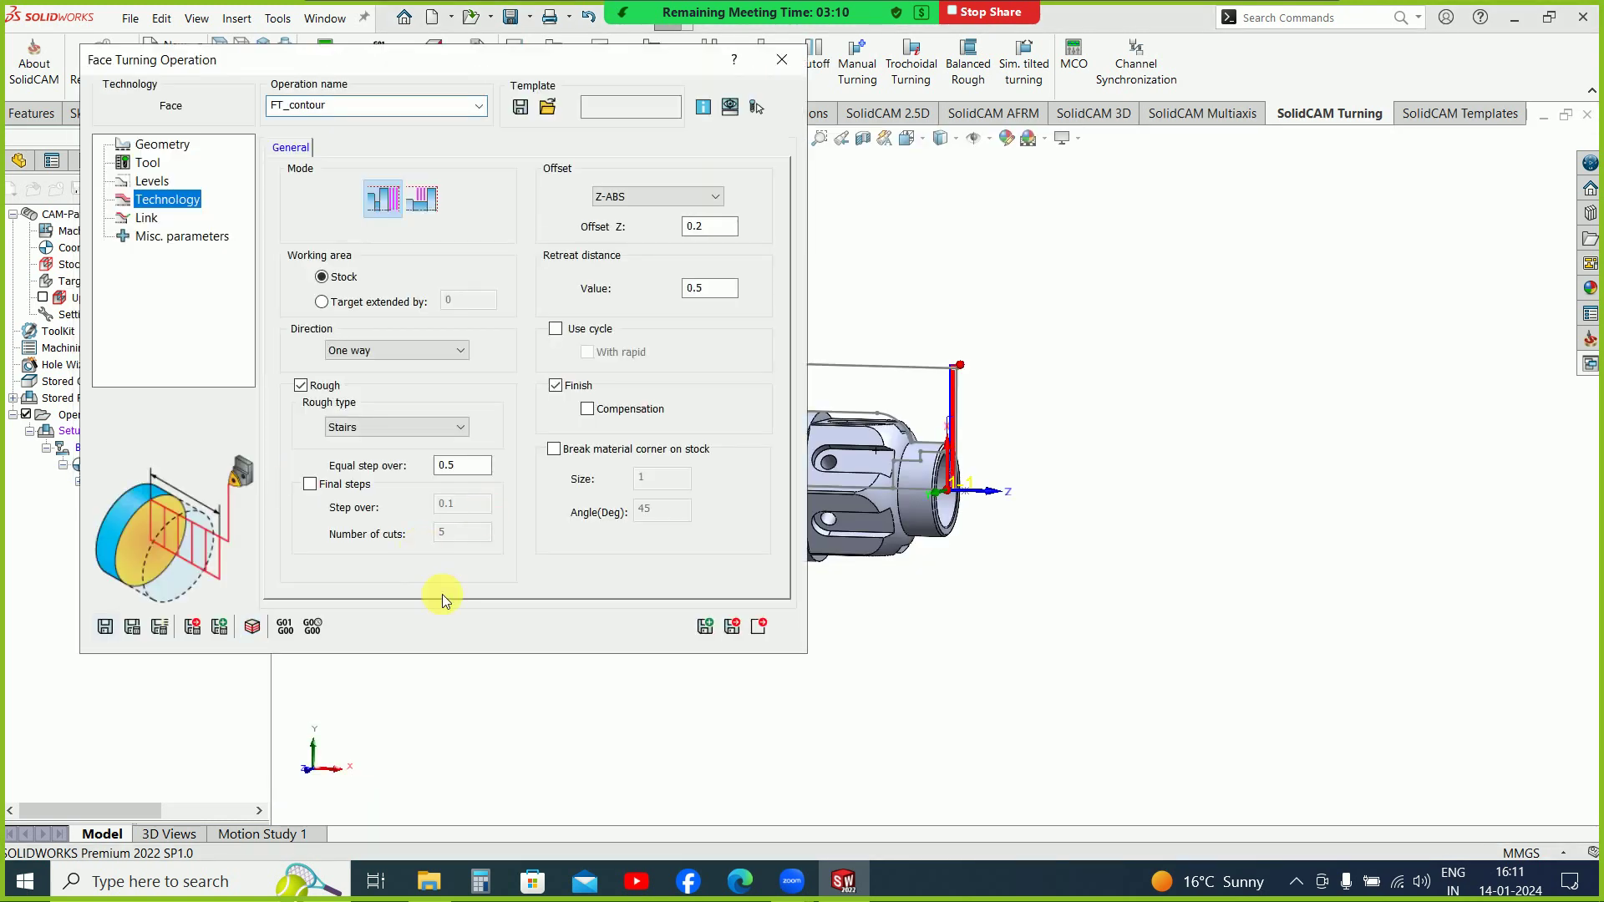
{"action": "left_click", "coordinate": [757, 626]}
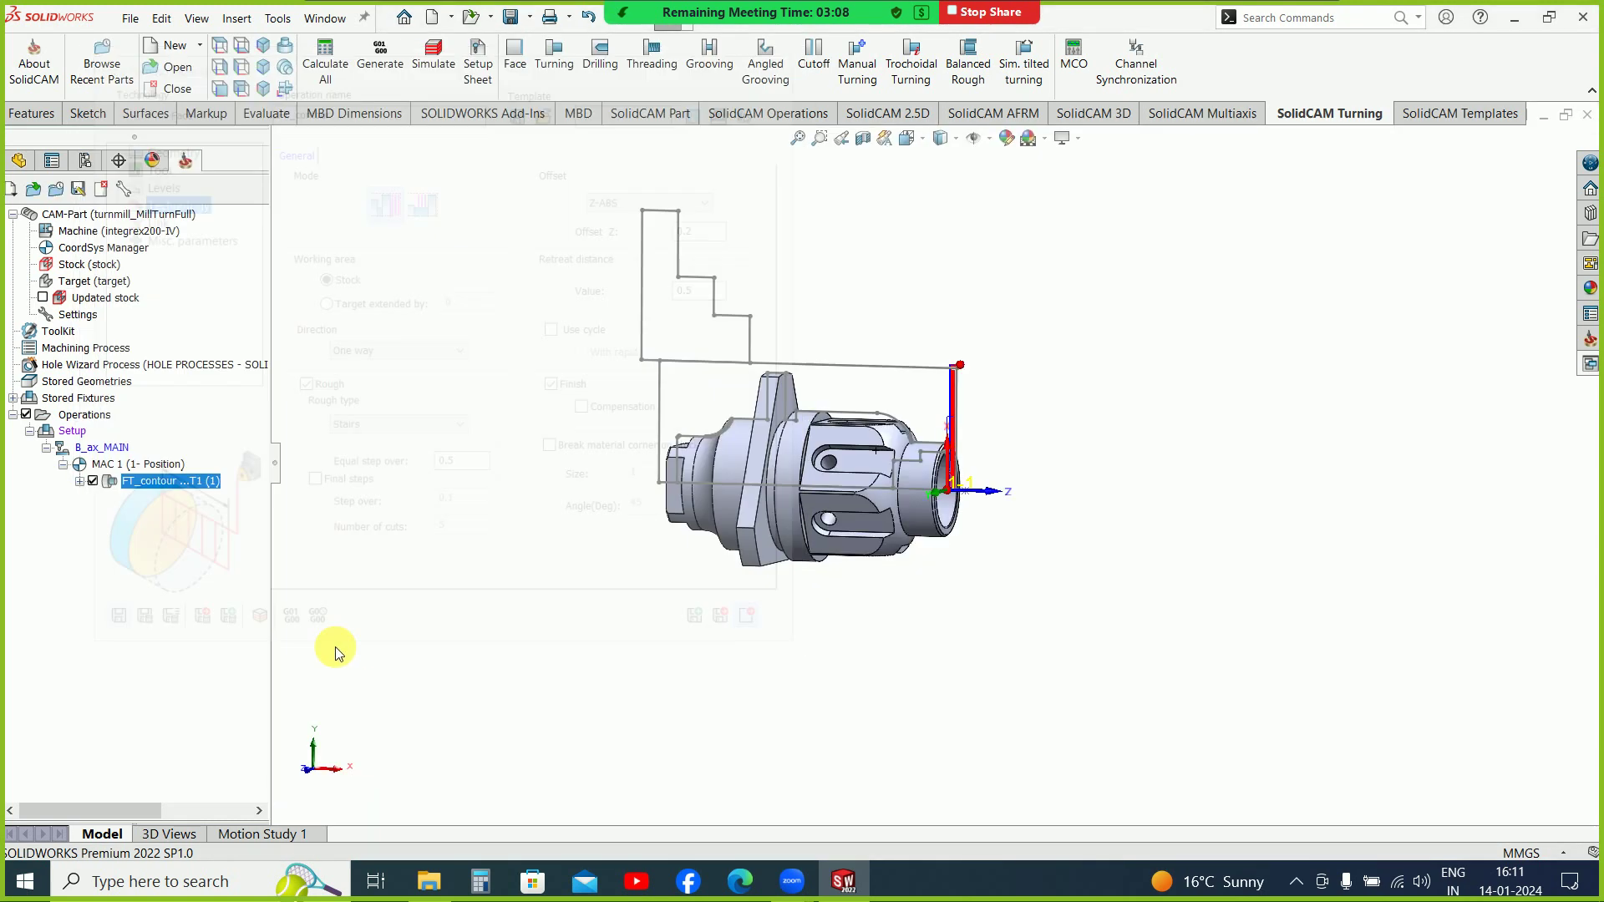
Step: Open the FT_contour operation's Machine Simulation, examine the tool head and workpiece up close, and close the simulation
{"action": "right_click", "coordinate": [202, 483]}
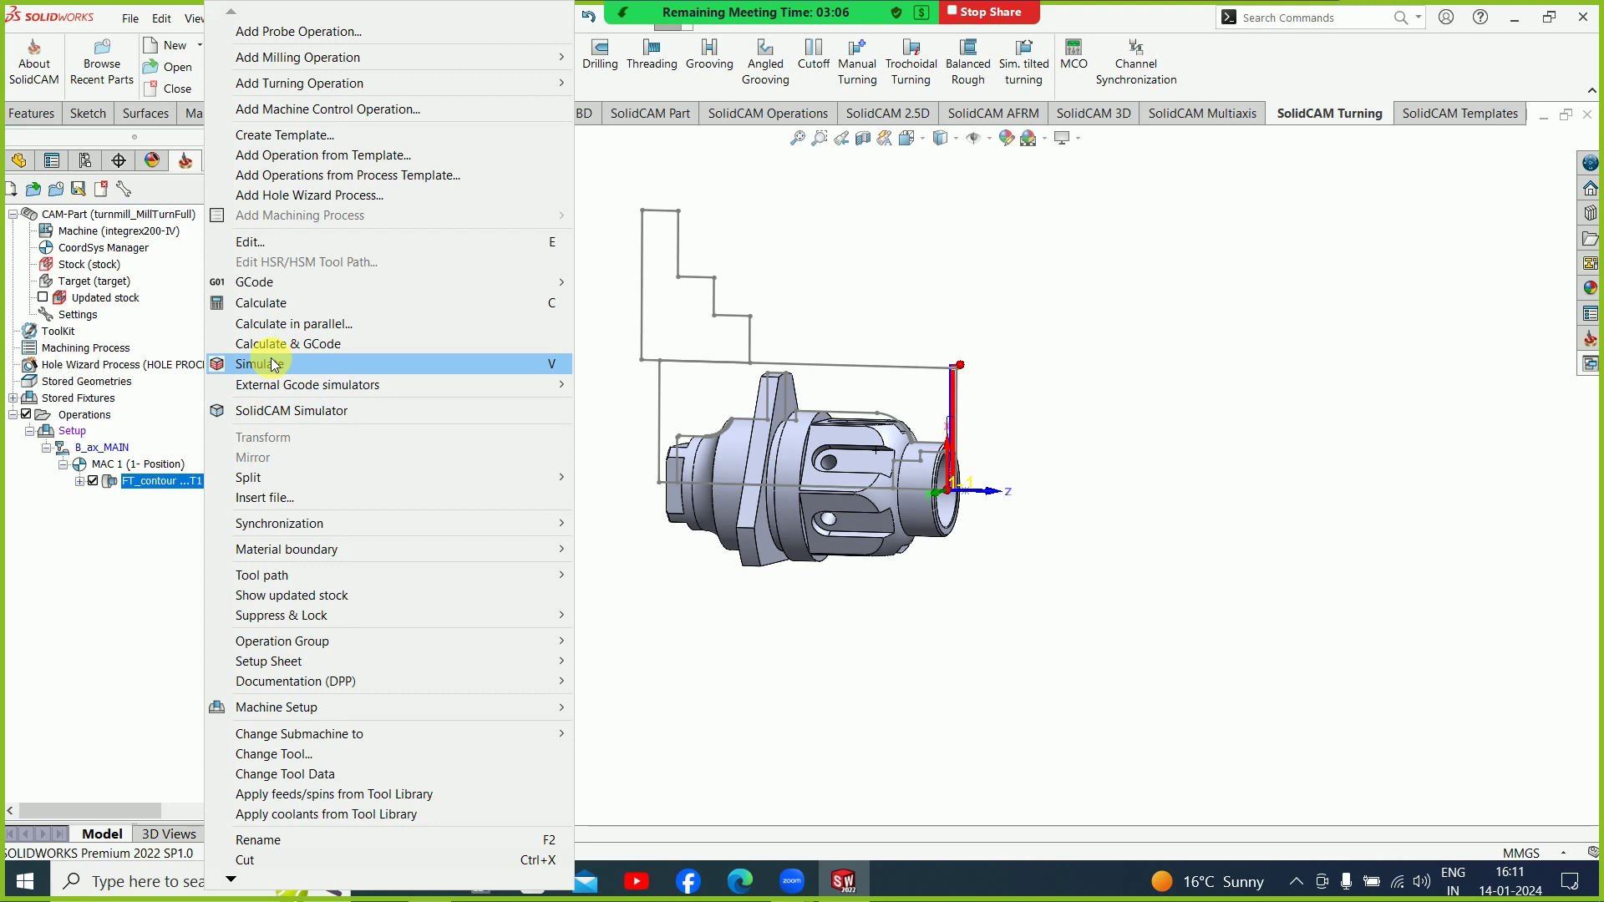
{"action": "left_click", "coordinate": [267, 365]}
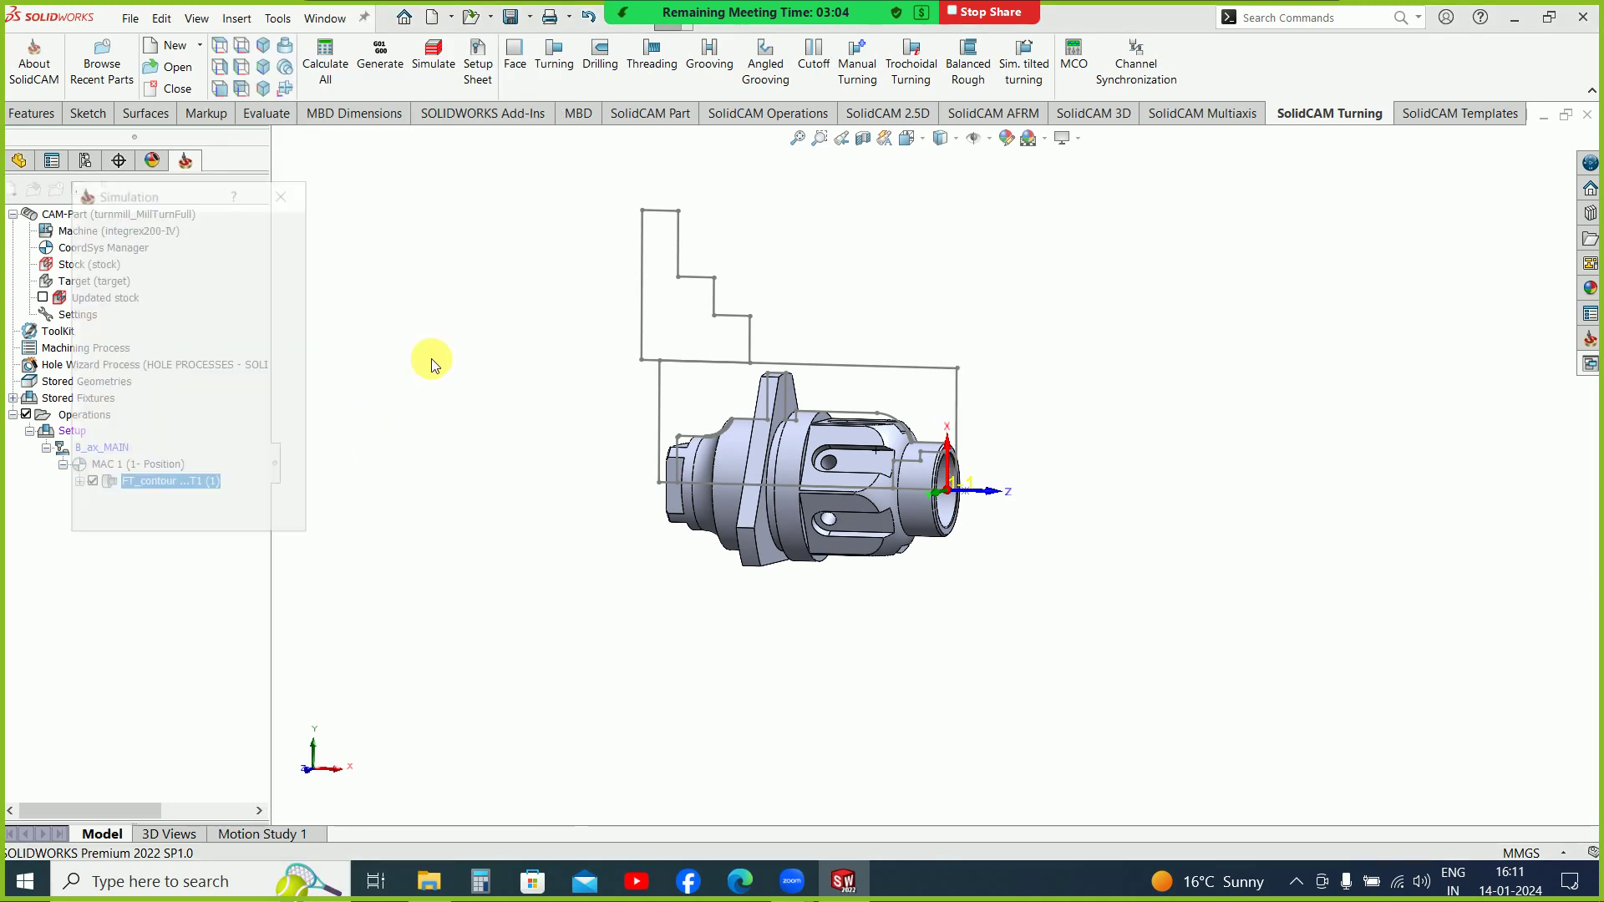
{"action": "left_click", "coordinate": [229, 240]}
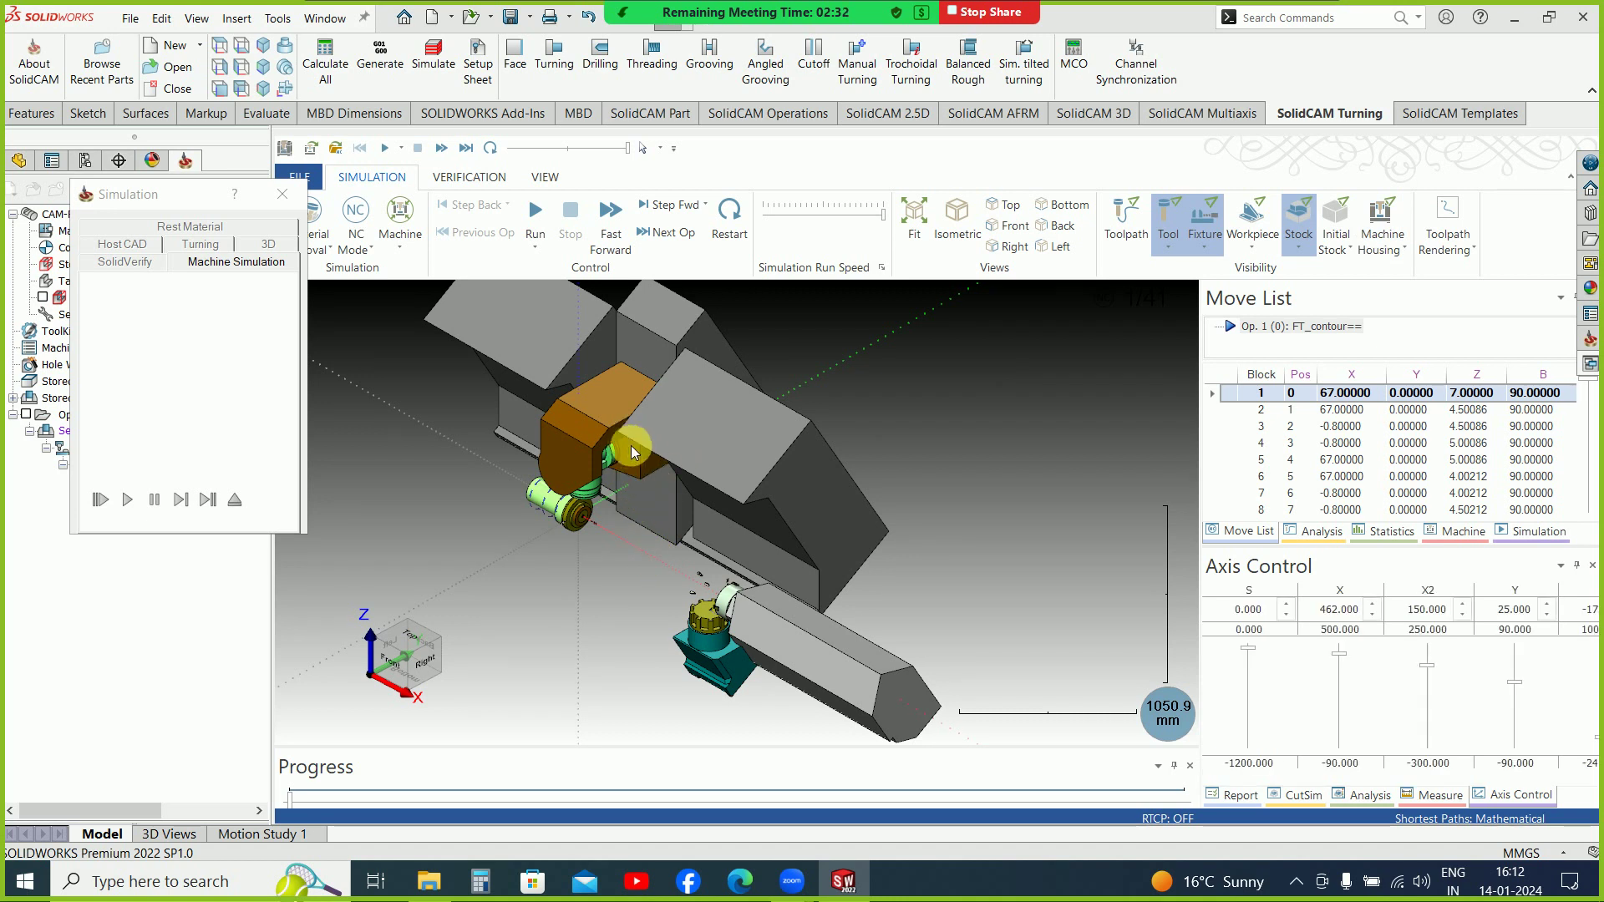
{"action": "left_click_drag", "start_coordinate": [895, 362], "coordinate": [772, 363]}
{"action": "scroll", "coordinate": [601, 562], "scroll_direction": "down", "scroll_amount": 3}
{"action": "scroll", "coordinate": [565, 679], "scroll_direction": "up", "scroll_amount": 8}
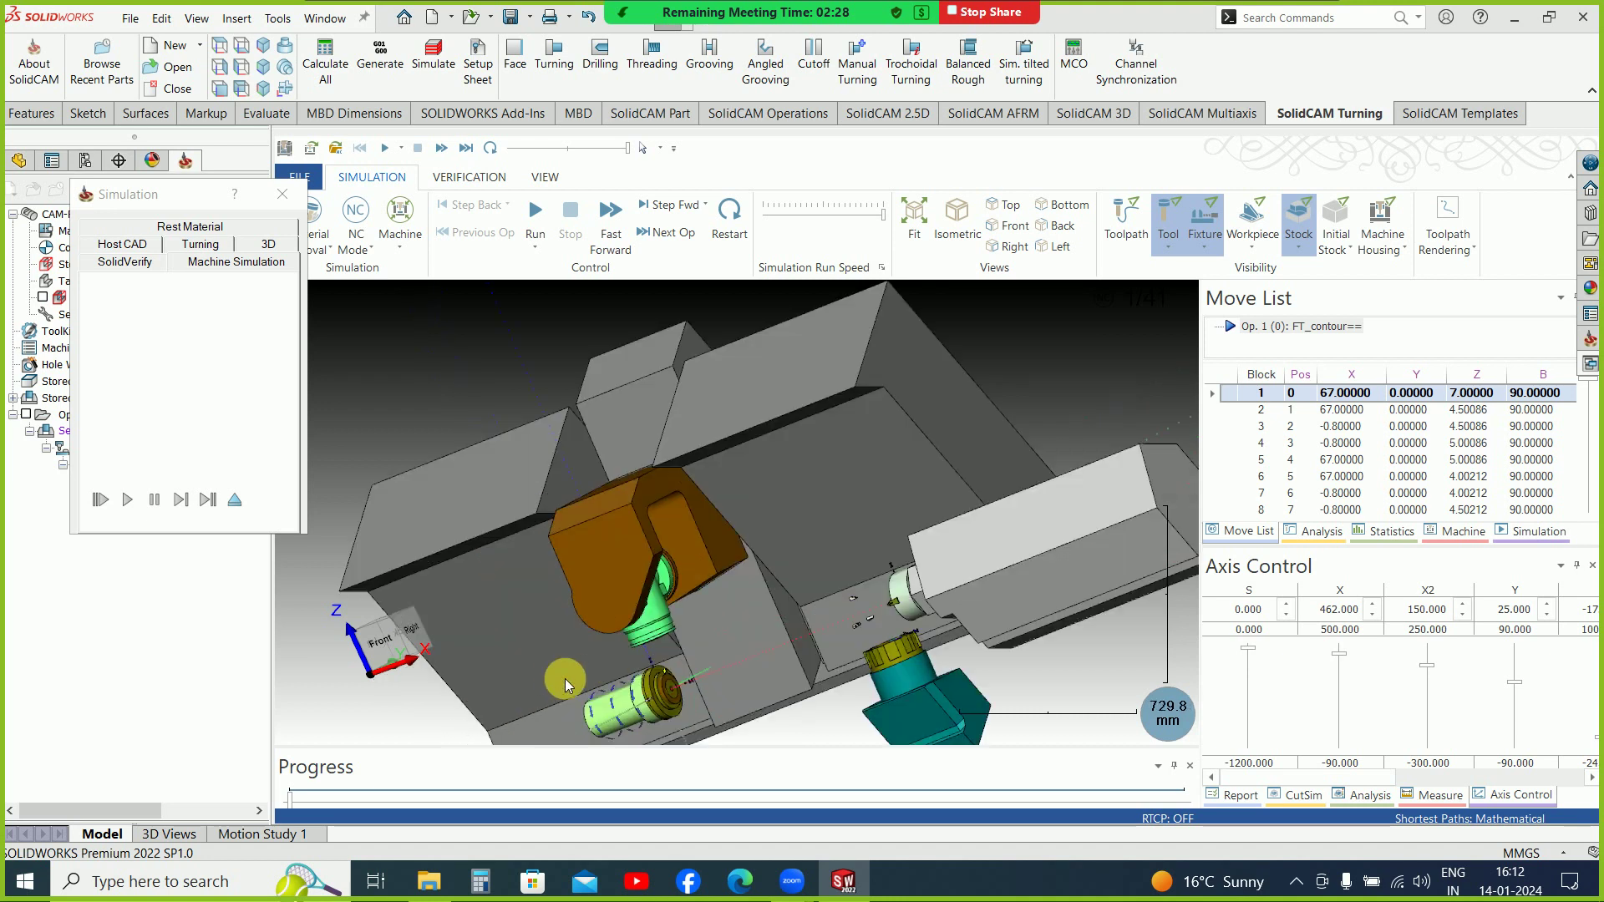
{"action": "left_click_drag", "start_coordinate": [652, 624], "coordinate": [502, 468]}
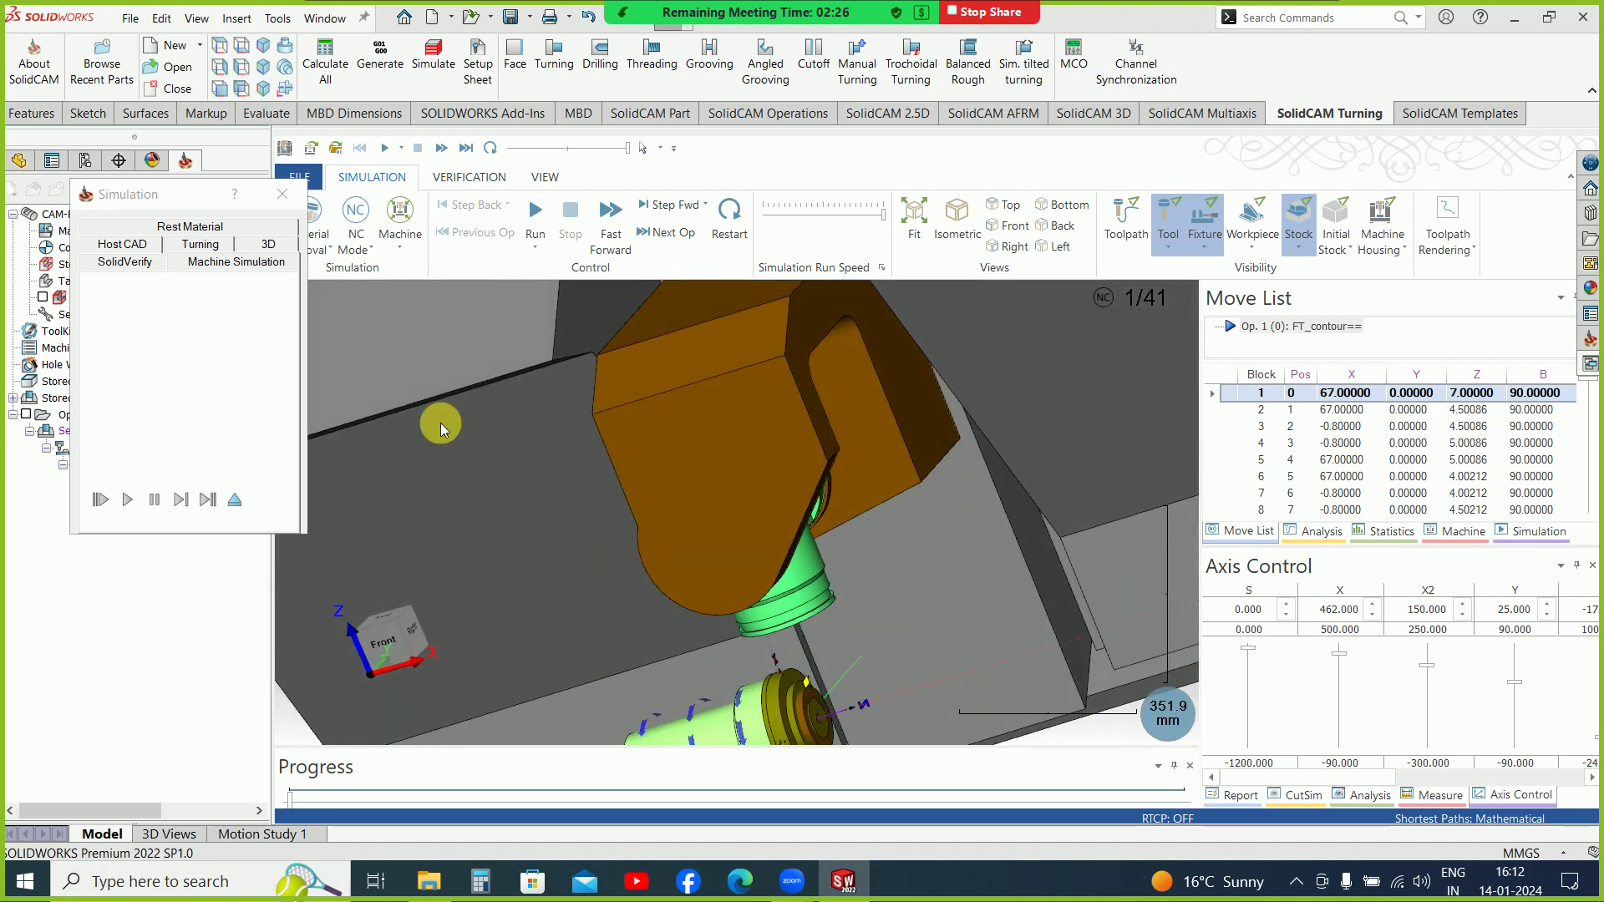
{"action": "left_click", "coordinate": [285, 206]}
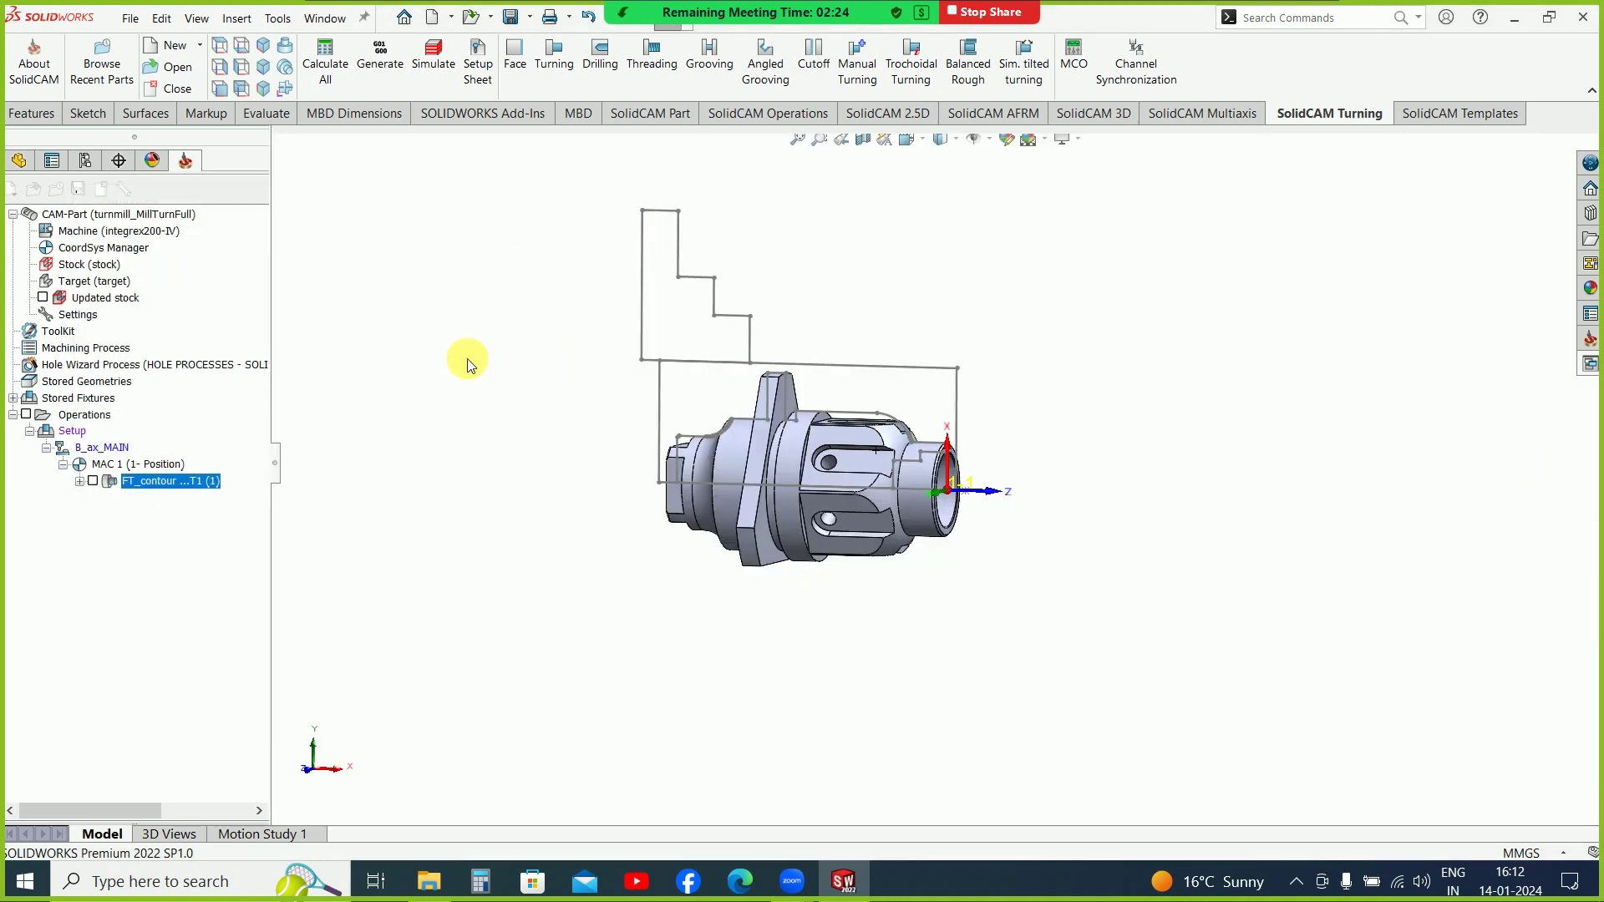